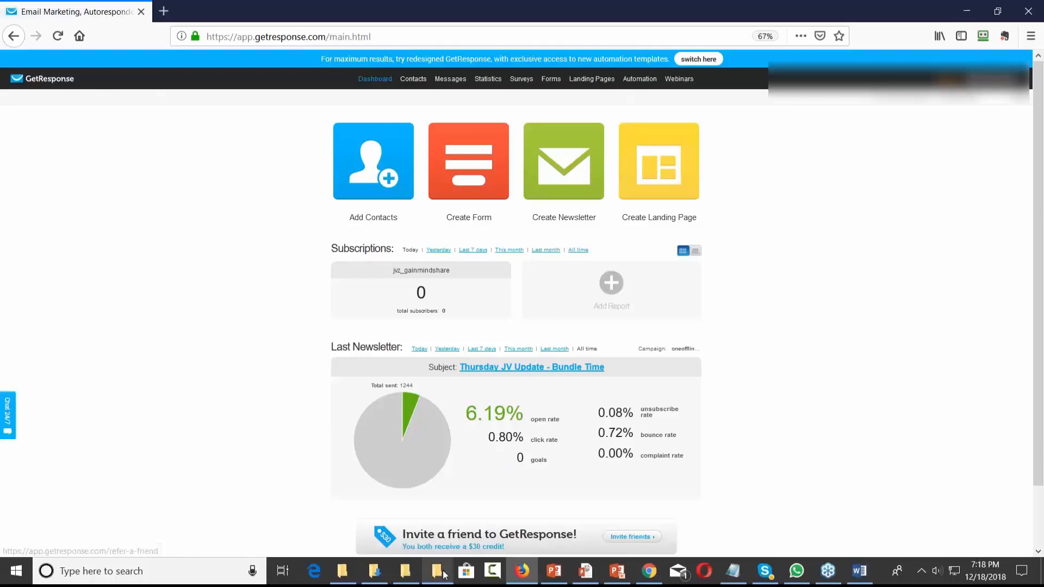
Step: Browse in File Explorer from the masterclass downloads to the DOCX folder of Upgrade Module 10_5 Credibility Boosting Email Series
{"action": "mouse_move", "coordinate": [443, 575]}
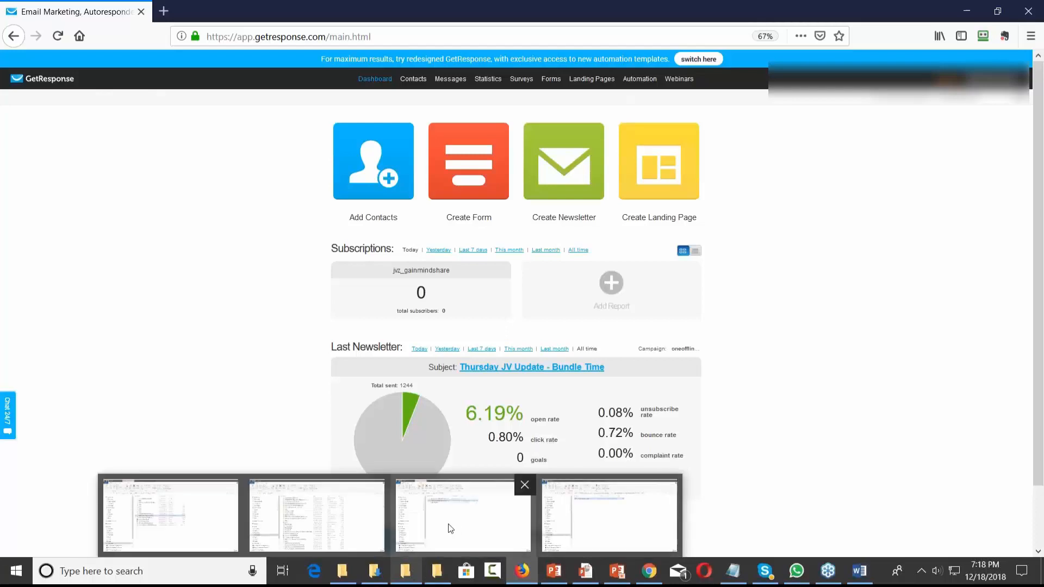
{"action": "mouse_move", "coordinate": [449, 528]}
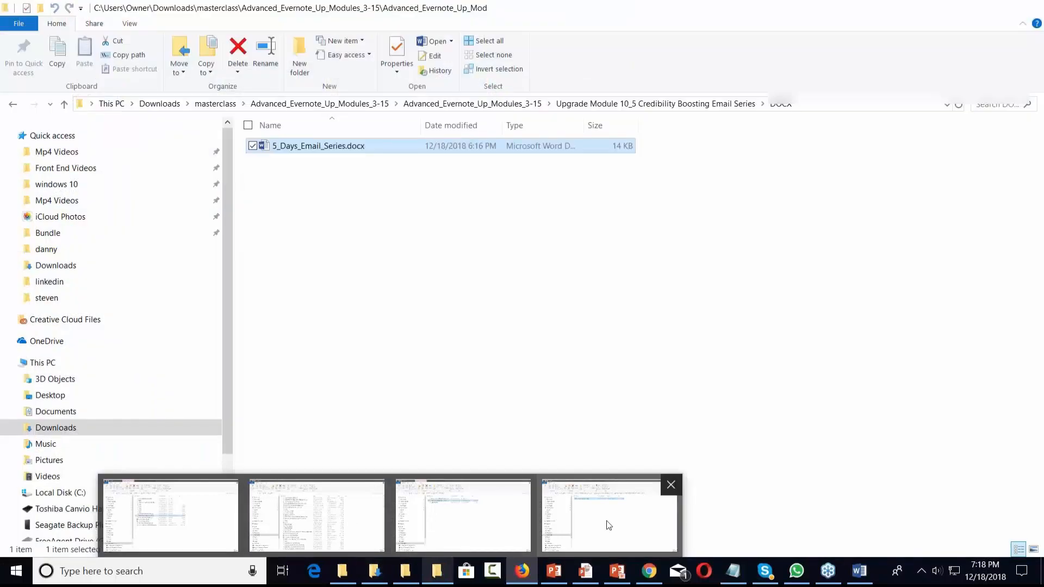
{"action": "left_click", "coordinate": [610, 526]}
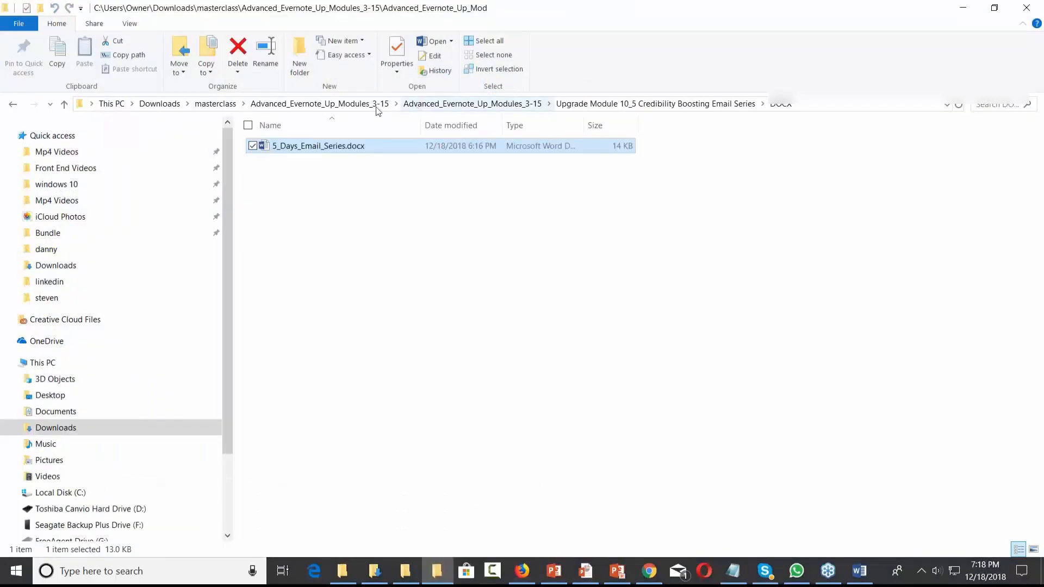
{"action": "left_click", "coordinate": [345, 105]}
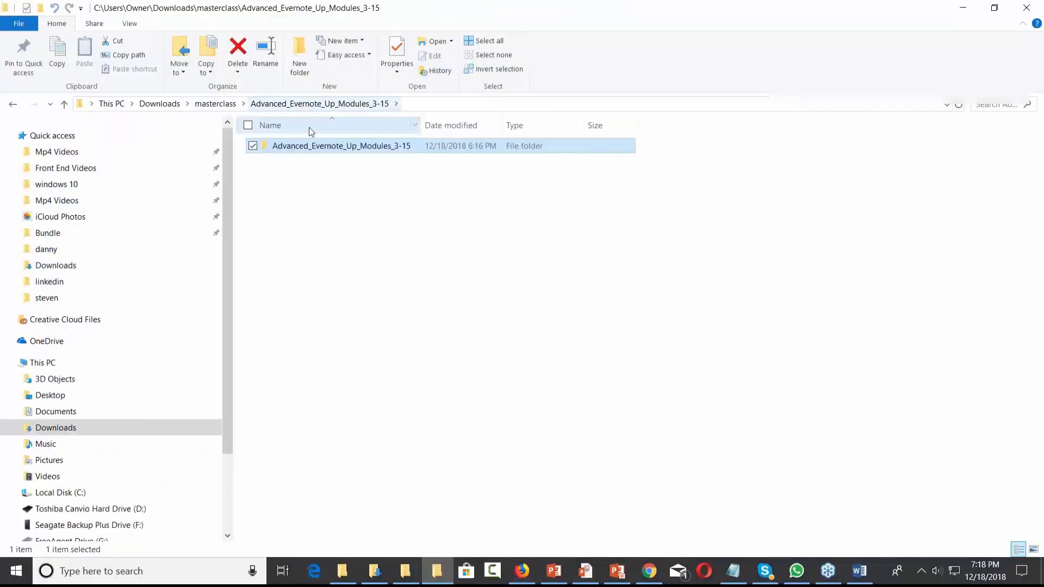
{"action": "left_click", "coordinate": [210, 105]}
{"action": "double_click", "coordinate": [338, 147]}
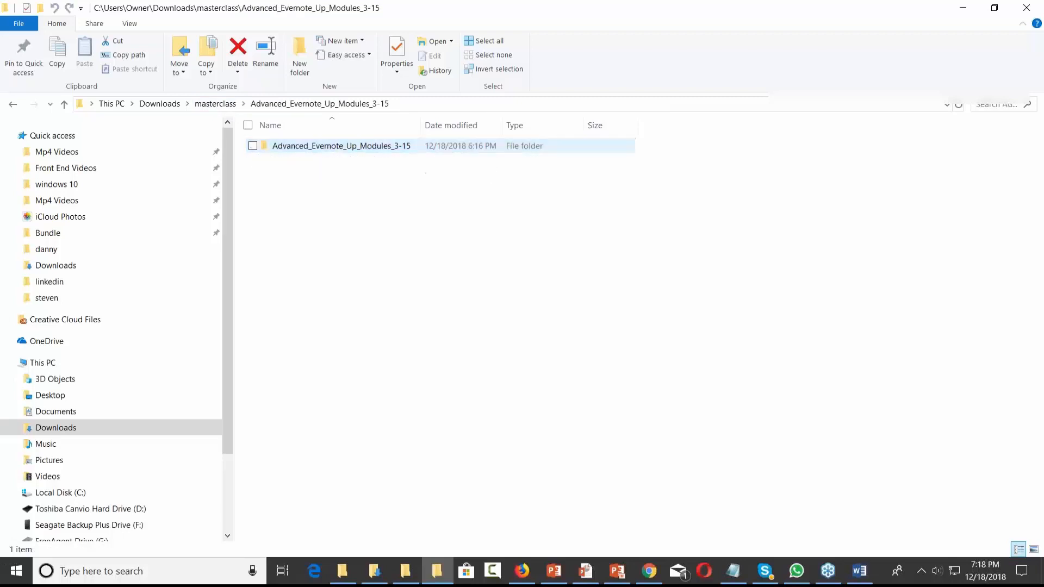
{"action": "double_click", "coordinate": [338, 146]}
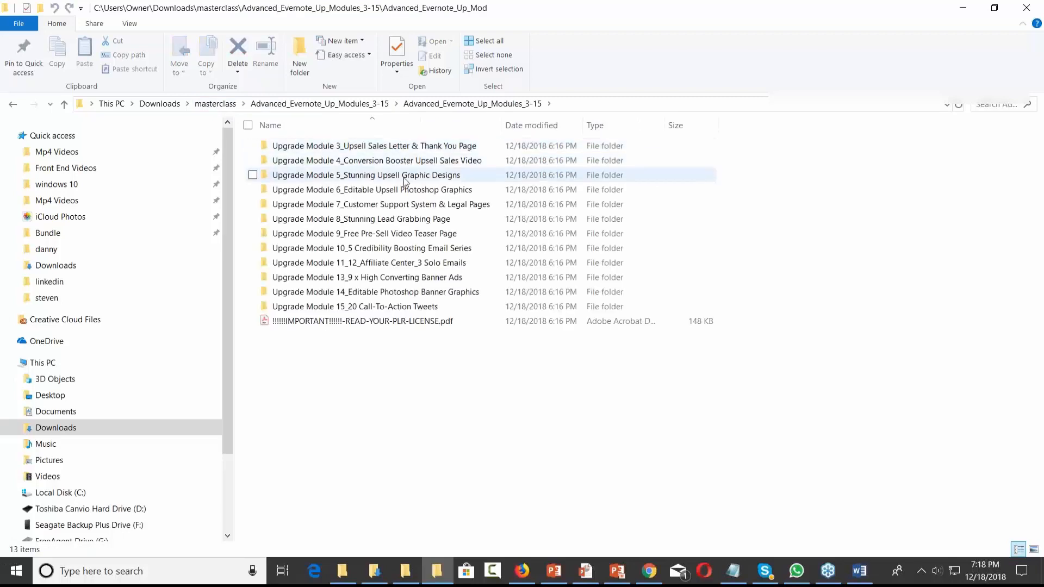
{"action": "double_click", "coordinate": [400, 248]}
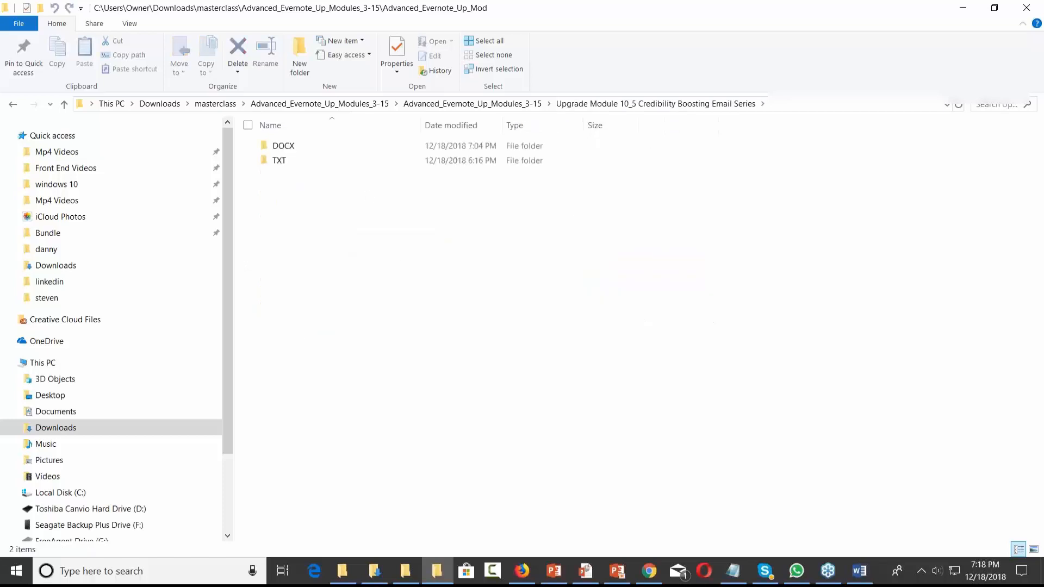
{"action": "double_click", "coordinate": [341, 146]}
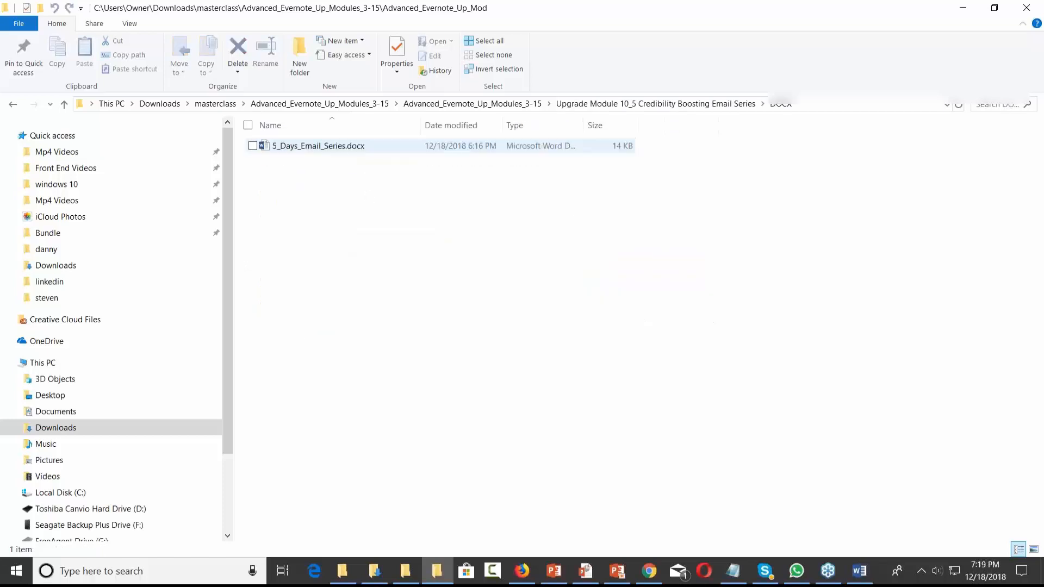
Step: Open 5_Days_Email_Series.docx in Word to look over the first email, and return to GetResponse in the browser
{"action": "left_click", "coordinate": [342, 145]}
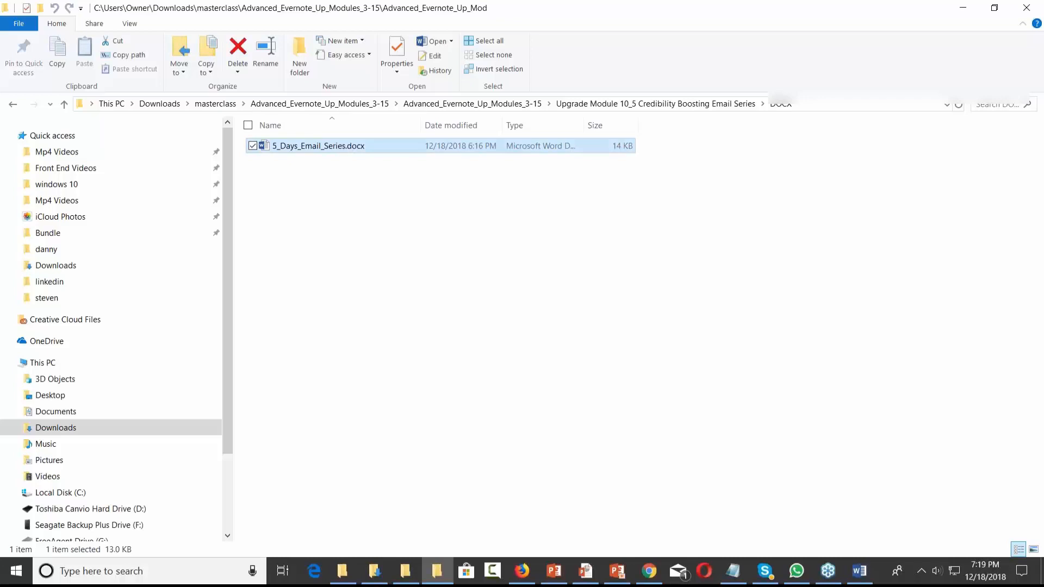
{"action": "scroll", "coordinate": [498, 243], "scroll_direction": "up", "scroll_amount": 5}
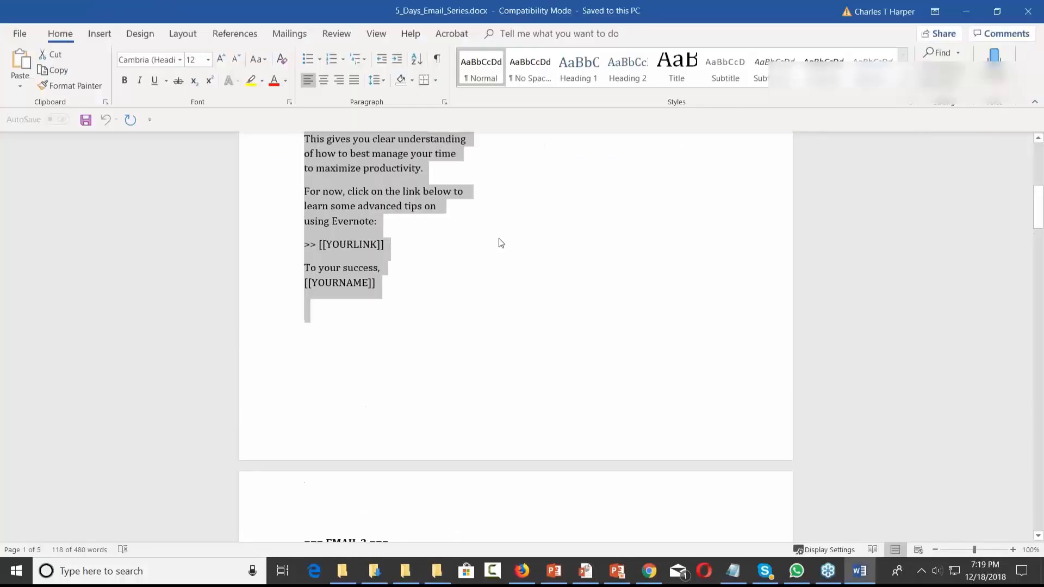
{"action": "scroll", "coordinate": [499, 243], "scroll_direction": "up", "scroll_amount": 6}
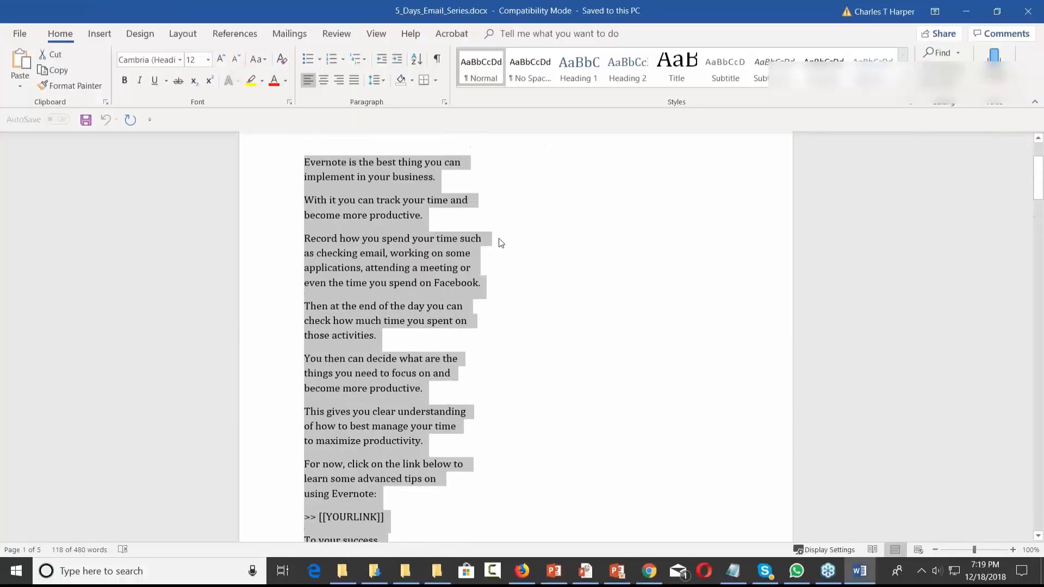
{"action": "left_click", "coordinate": [966, 11]}
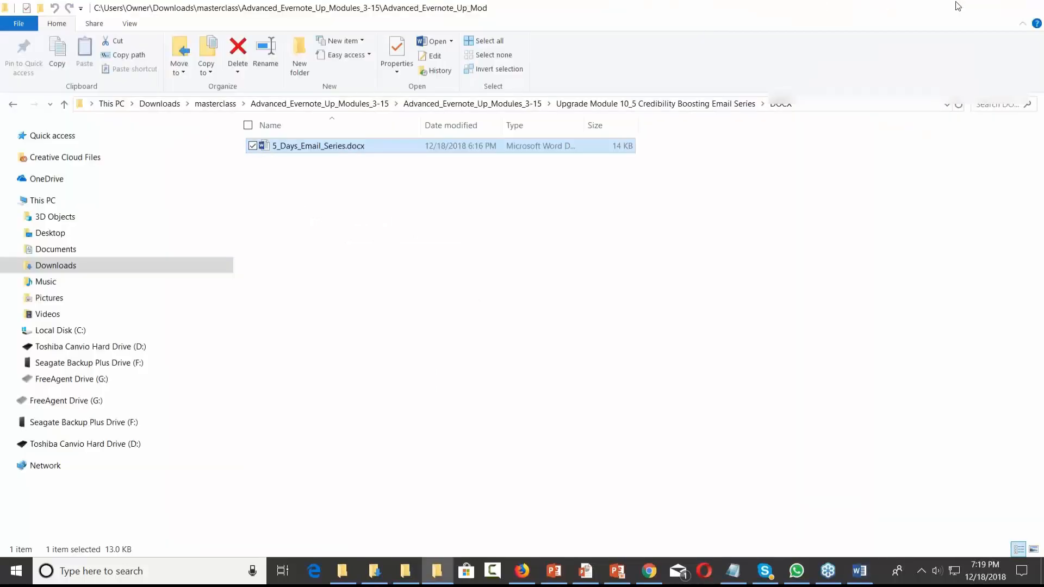
{"action": "left_click", "coordinate": [958, 6]}
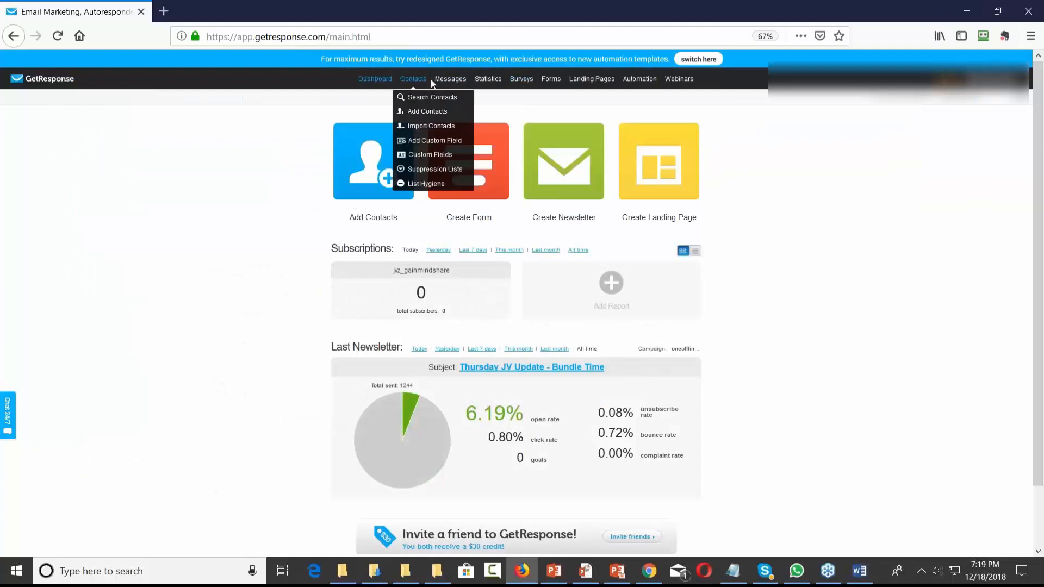
{"action": "mouse_move", "coordinate": [448, 80]}
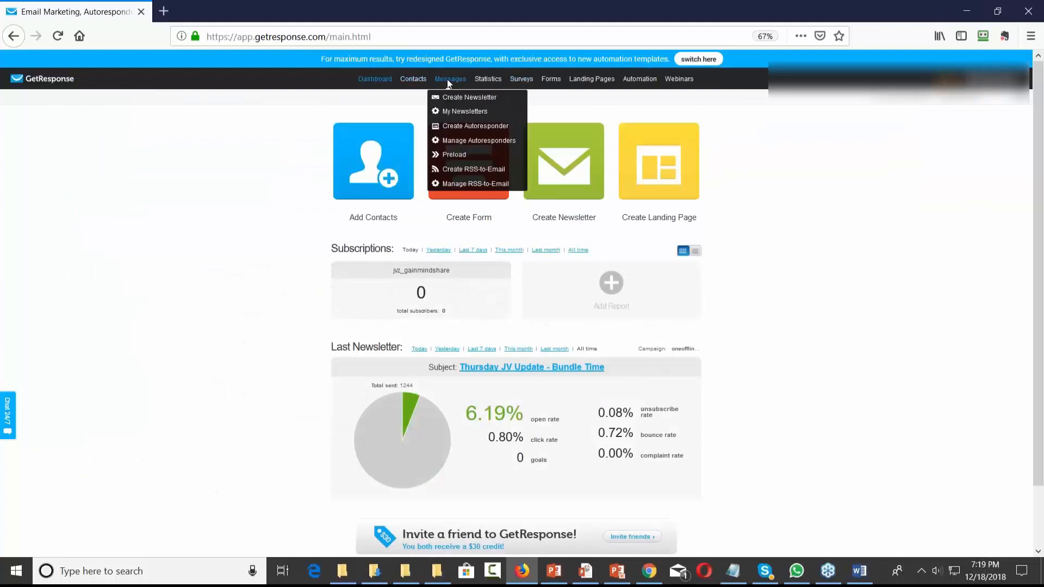
{"action": "left_click", "coordinate": [464, 128]}
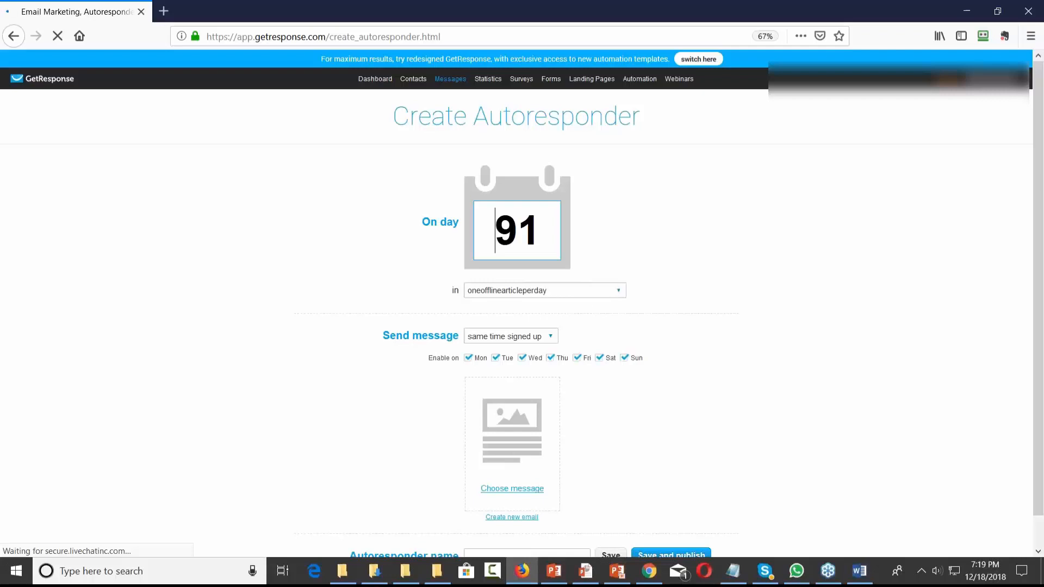
{"action": "left_click", "coordinate": [617, 290]}
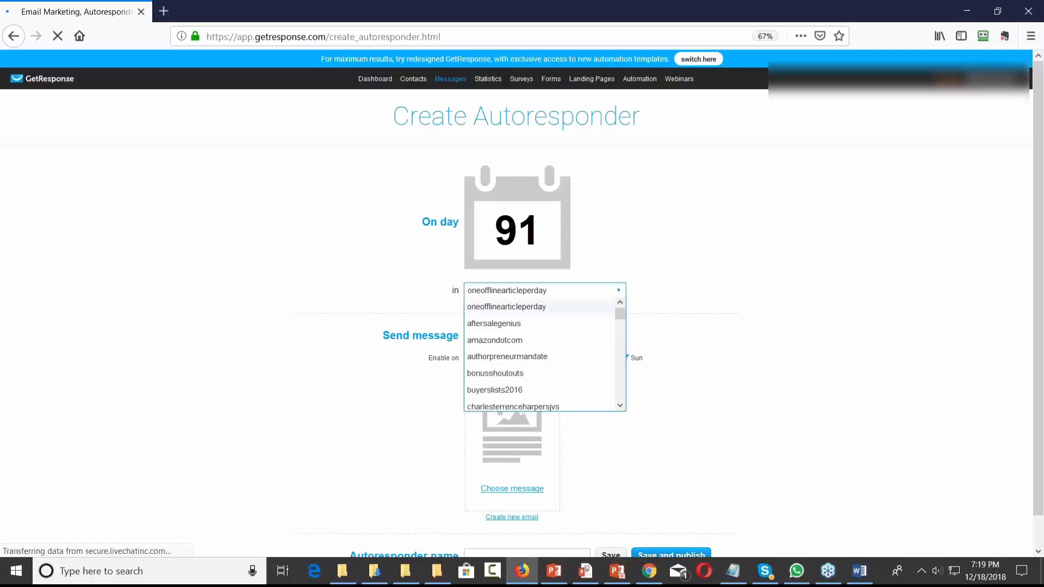
{"action": "left_click", "coordinate": [907, 214]}
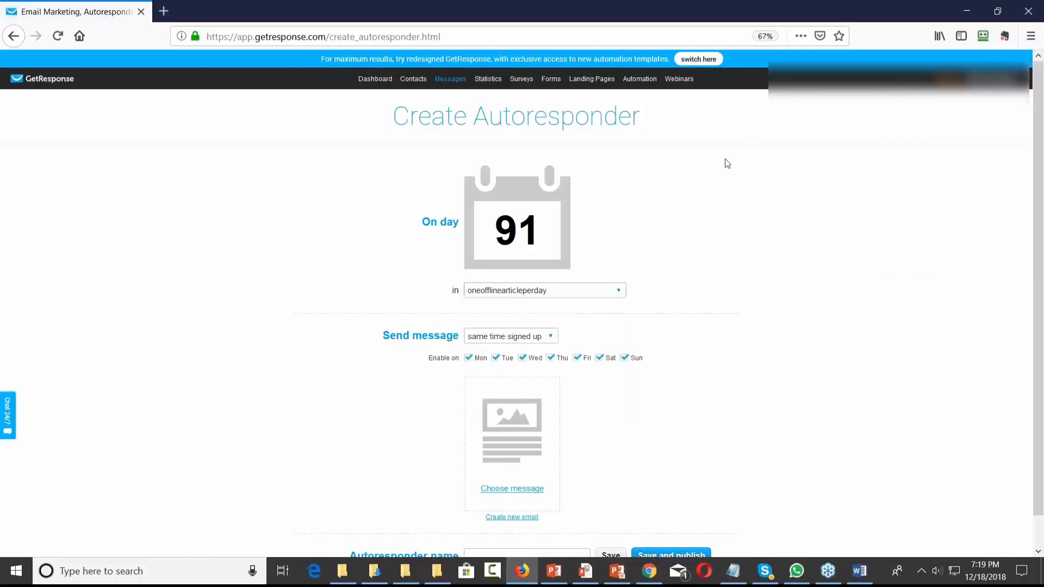
{"action": "left_click", "coordinate": [376, 81]}
{"action": "left_click", "coordinate": [593, 266]}
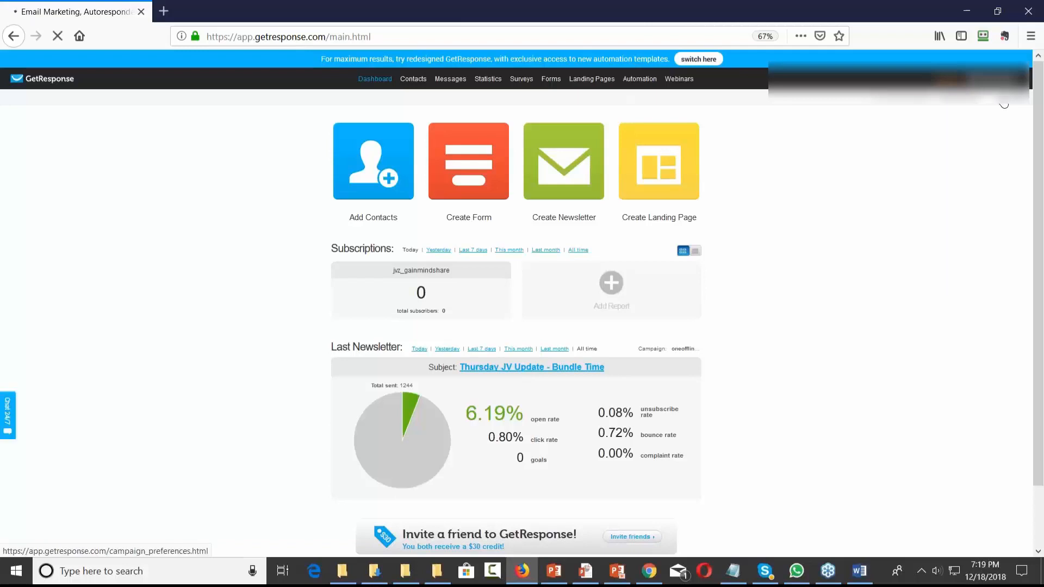
Step: Open the form for creating a new campaign from the campaign list in the account's campaign settings
{"action": "left_click", "coordinate": [1003, 104]}
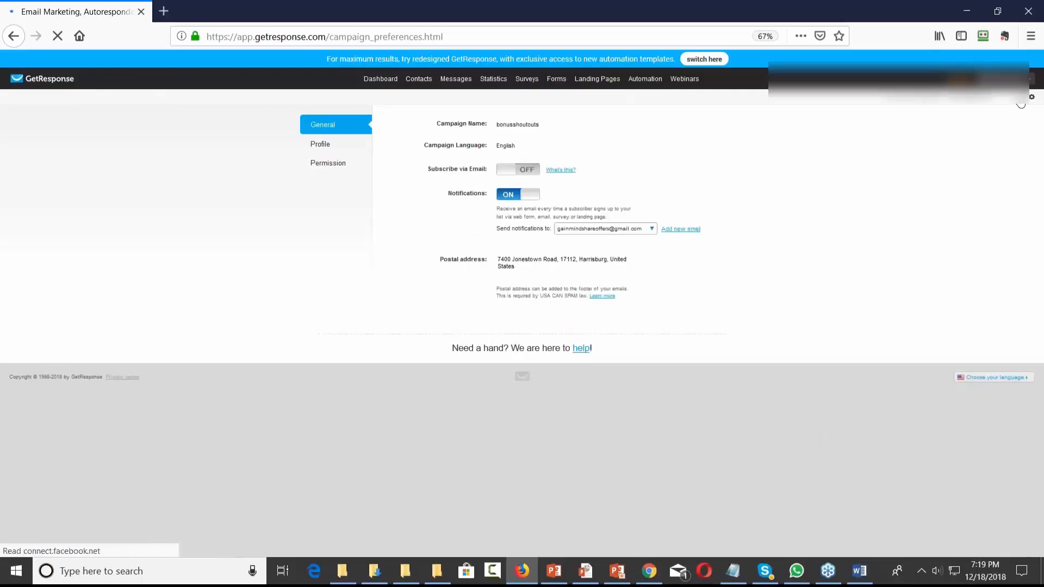
{"action": "left_click", "coordinate": [1021, 104]}
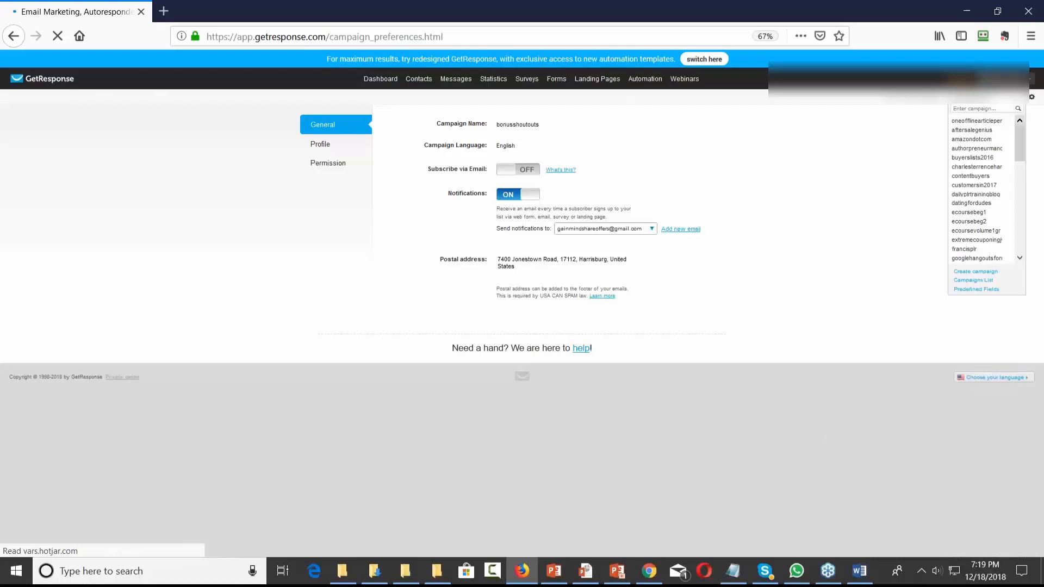
{"action": "left_click", "coordinate": [976, 271]}
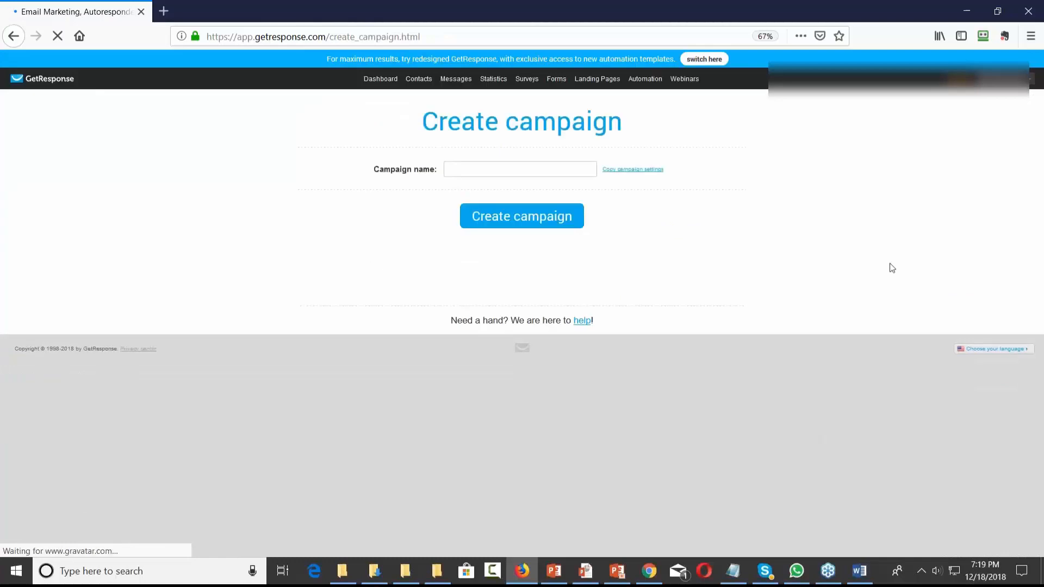
Step: Try to create the campaign under the name Prospect List
{"action": "left_click", "coordinate": [508, 164]}
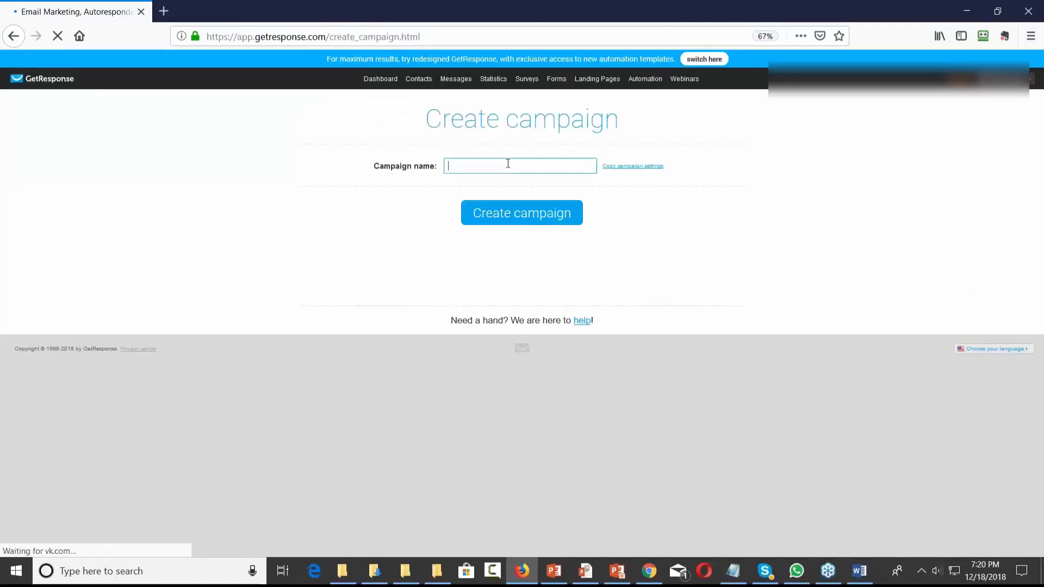
{"action": "type", "text": "Pro"}
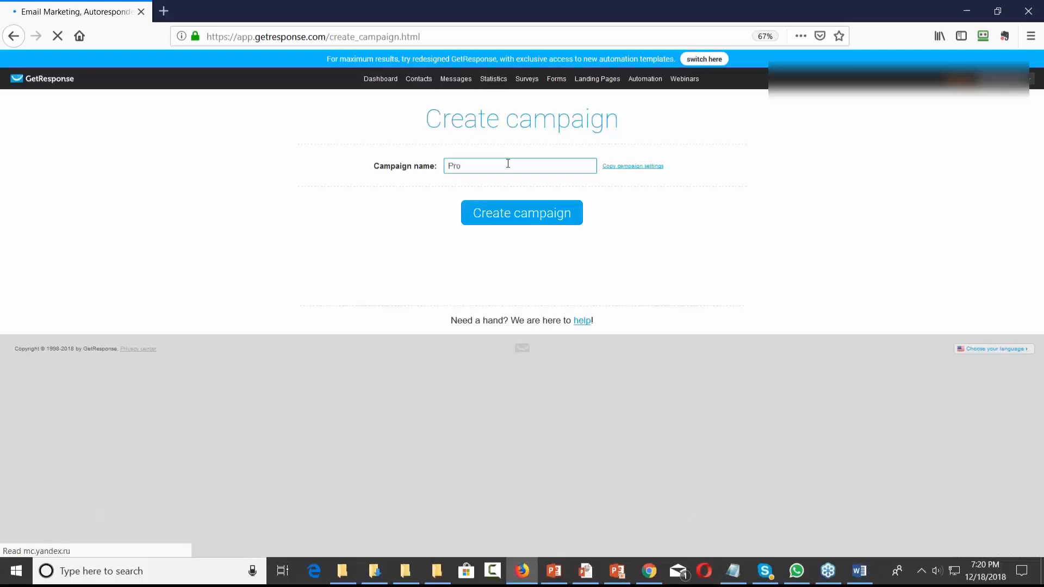
{"action": "type", "text": "spect List"}
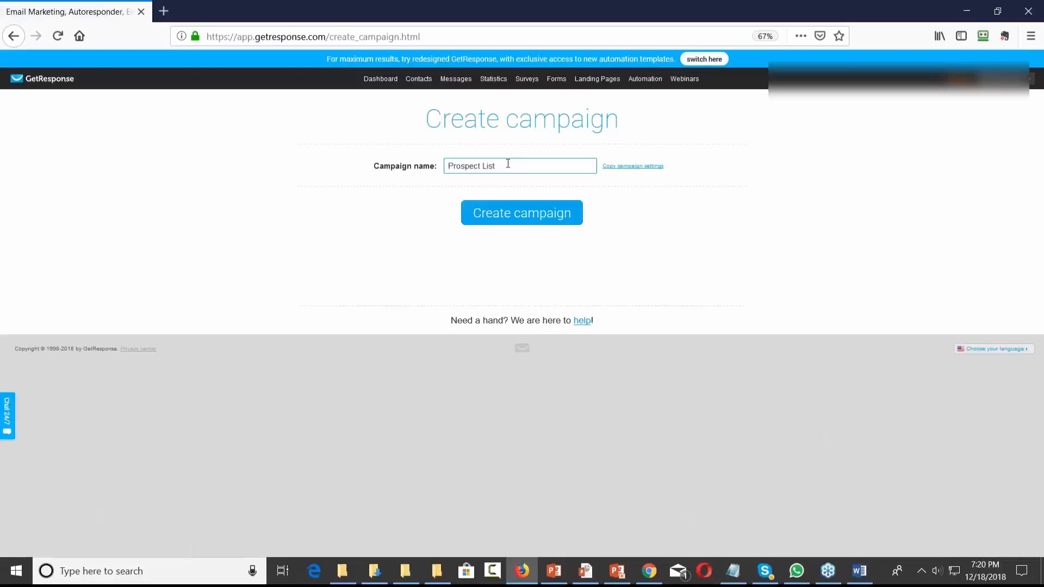
{"action": "left_click", "coordinate": [519, 218]}
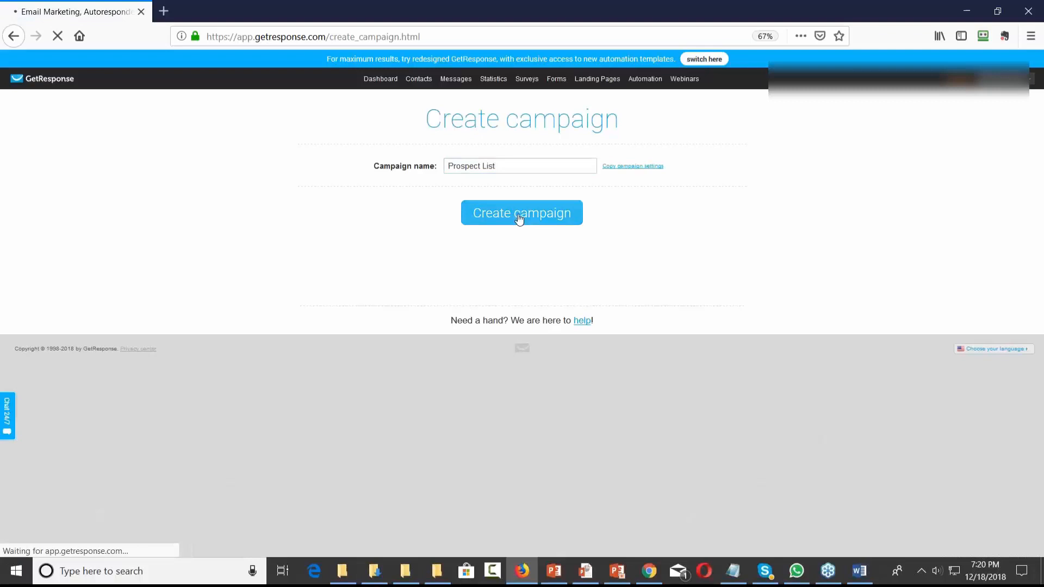
Step: Name the campaign prospectlist20199 and create it
{"action": "left_click", "coordinate": [491, 168]}
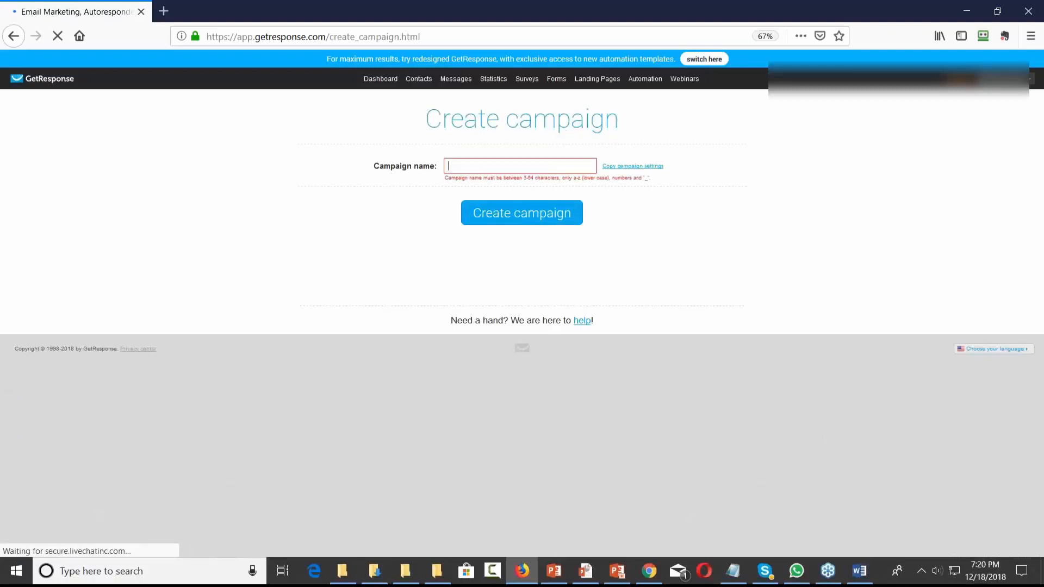
{"action": "type", "text": "pro"}
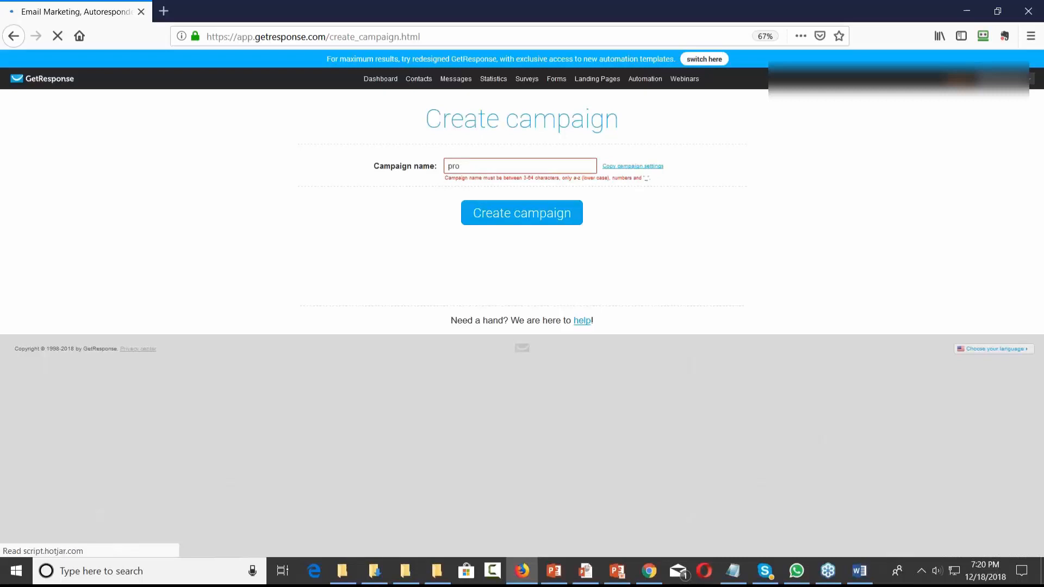
{"action": "type", "text": "spectlist20199"}
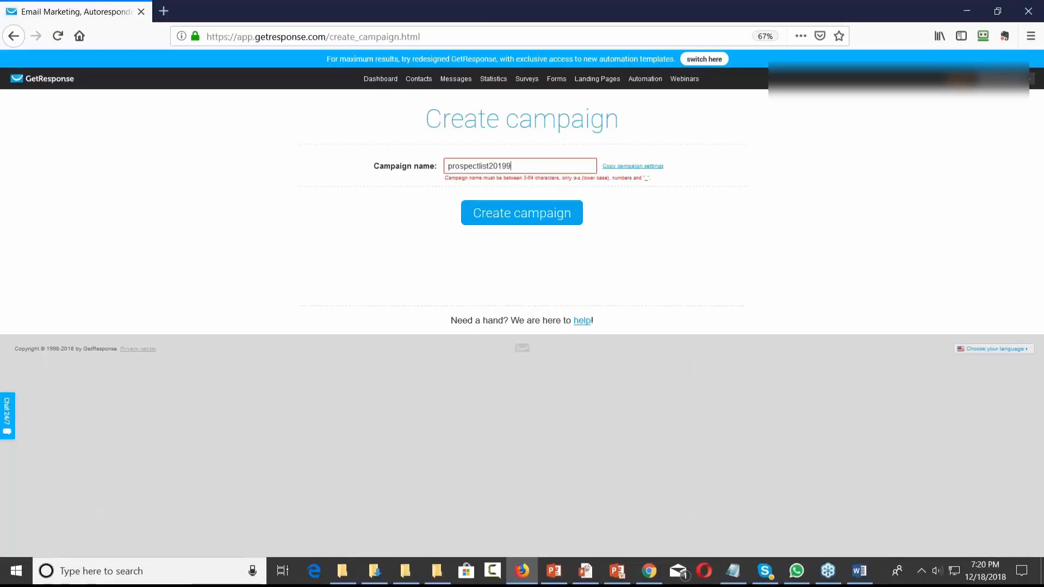
{"action": "left_click", "coordinate": [531, 224]}
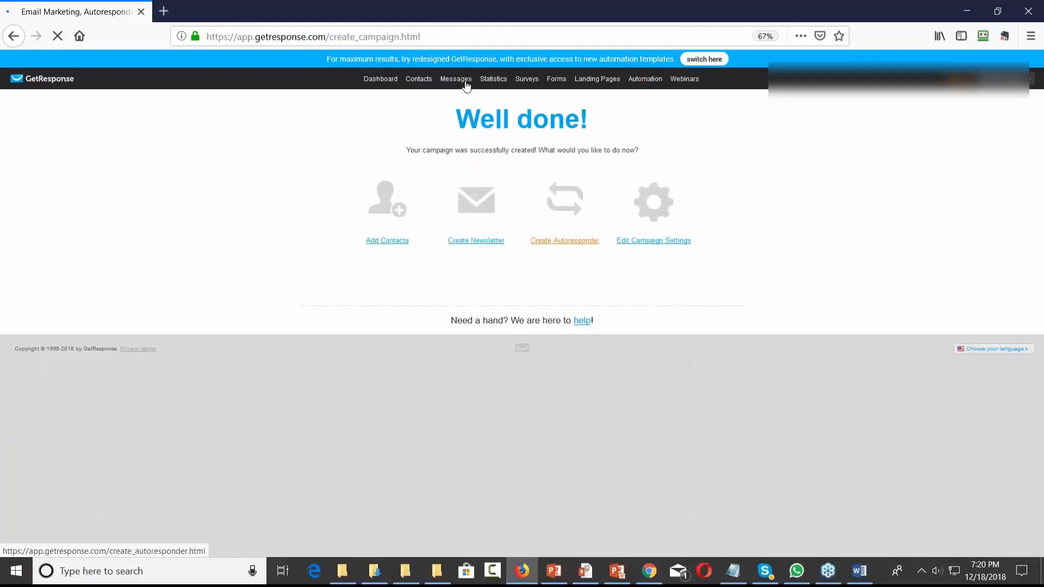
Step: Start a new autoresponder and set it to go out on day 1
{"action": "mouse_move", "coordinate": [466, 87]}
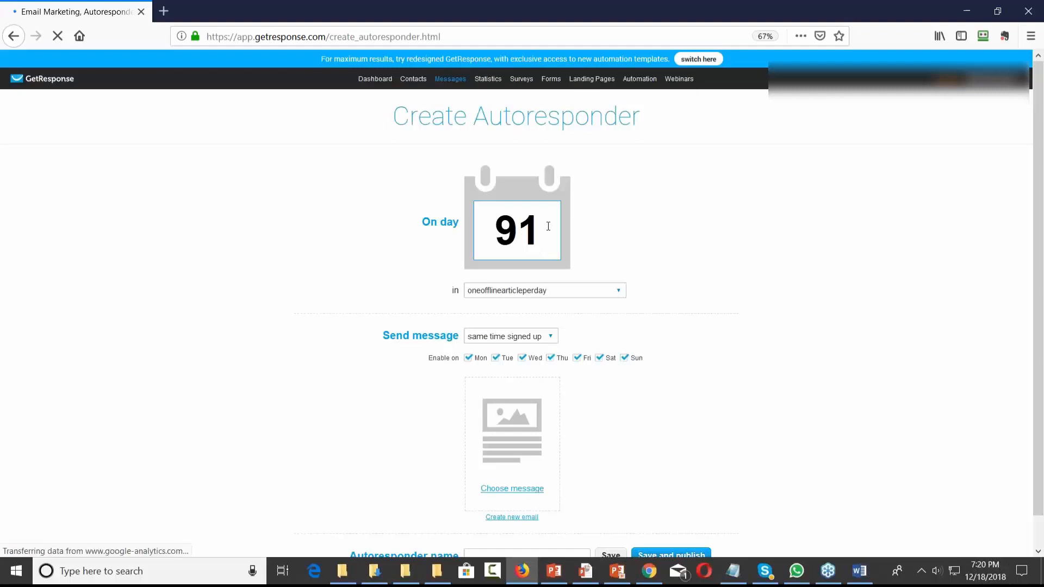
{"action": "left_click_drag", "start_coordinate": [545, 227], "coordinate": [485, 229]}
{"action": "type", "text": "1"}
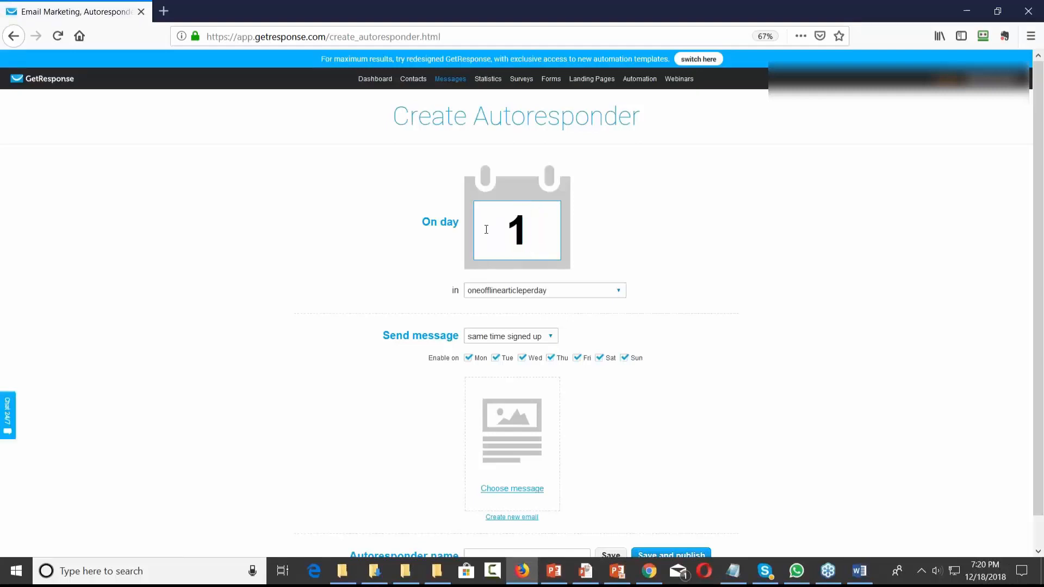
Step: Assign the autoresponder to the prospectlist20199 campaign and start creating a new email for it
{"action": "left_click", "coordinate": [620, 293]}
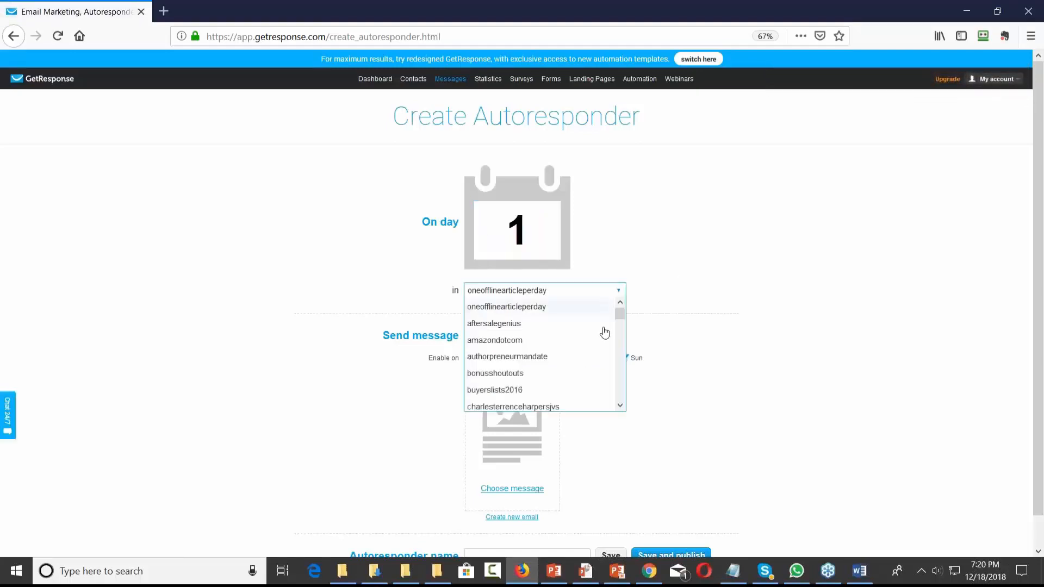
{"action": "scroll", "coordinate": [594, 354], "scroll_direction": "down", "scroll_amount": 3}
{"action": "scroll", "coordinate": [594, 353], "scroll_direction": "down", "scroll_amount": 5}
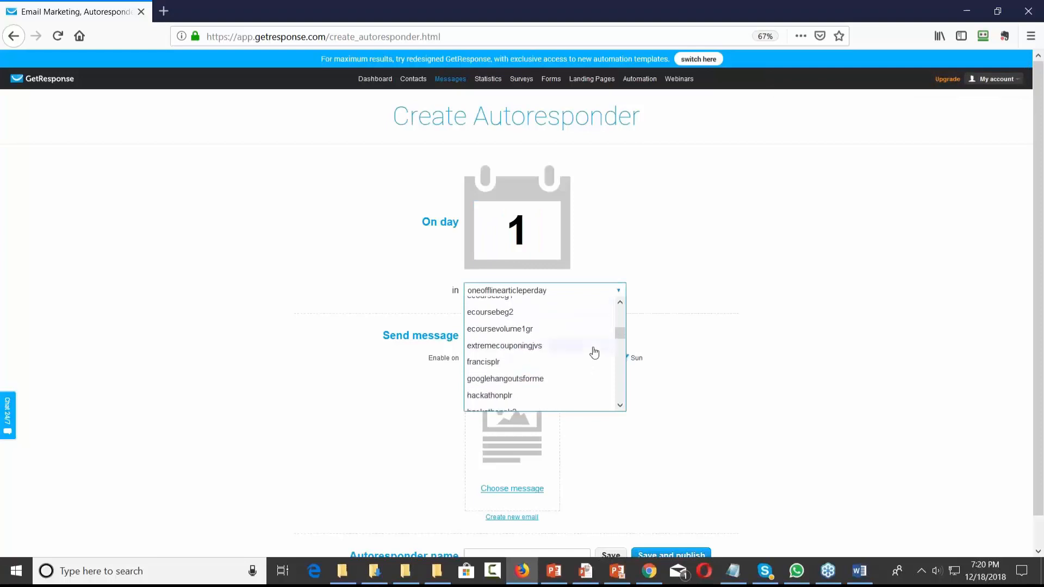
{"action": "scroll", "coordinate": [594, 353], "scroll_direction": "down", "scroll_amount": 6}
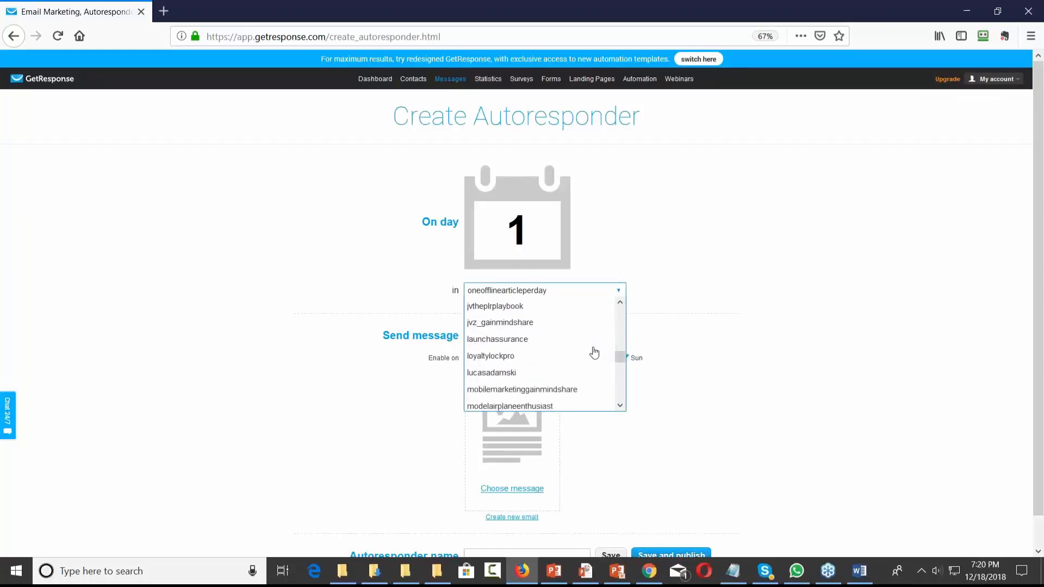
{"action": "scroll", "coordinate": [594, 353], "scroll_direction": "down", "scroll_amount": 5}
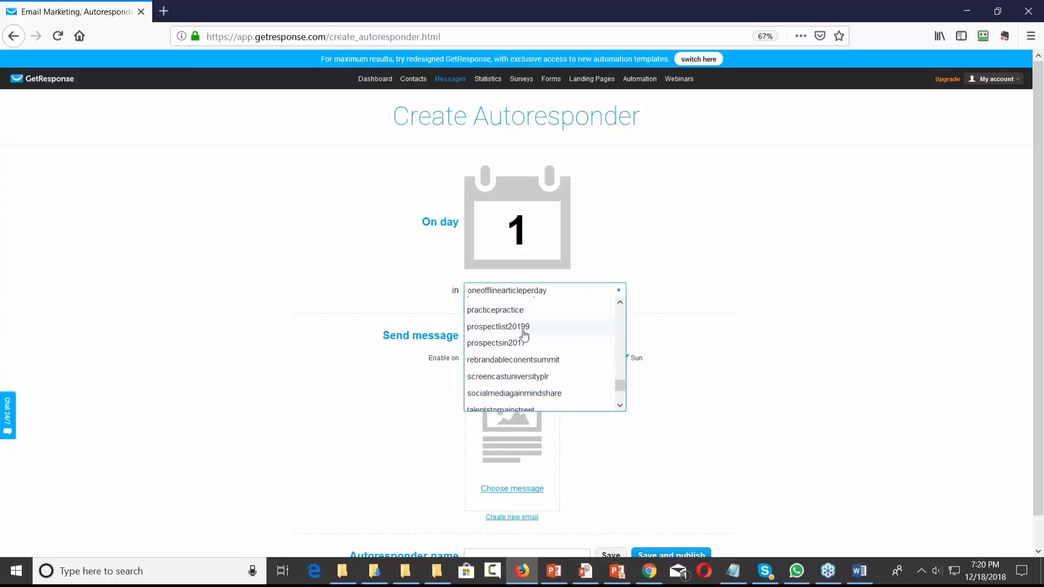
{"action": "left_click", "coordinate": [522, 328]}
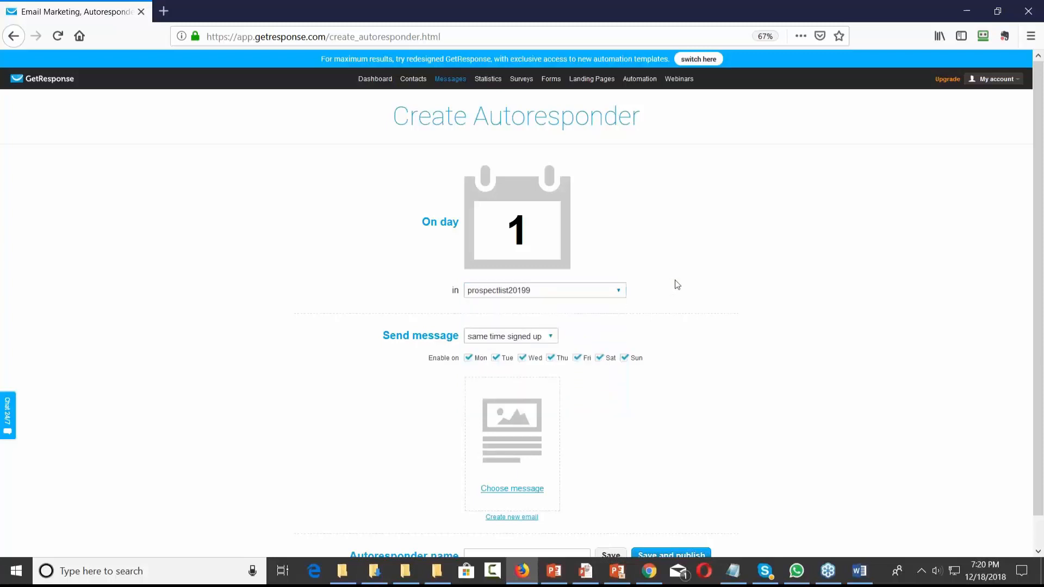
{"action": "scroll", "coordinate": [677, 285], "scroll_direction": "down", "scroll_amount": 1}
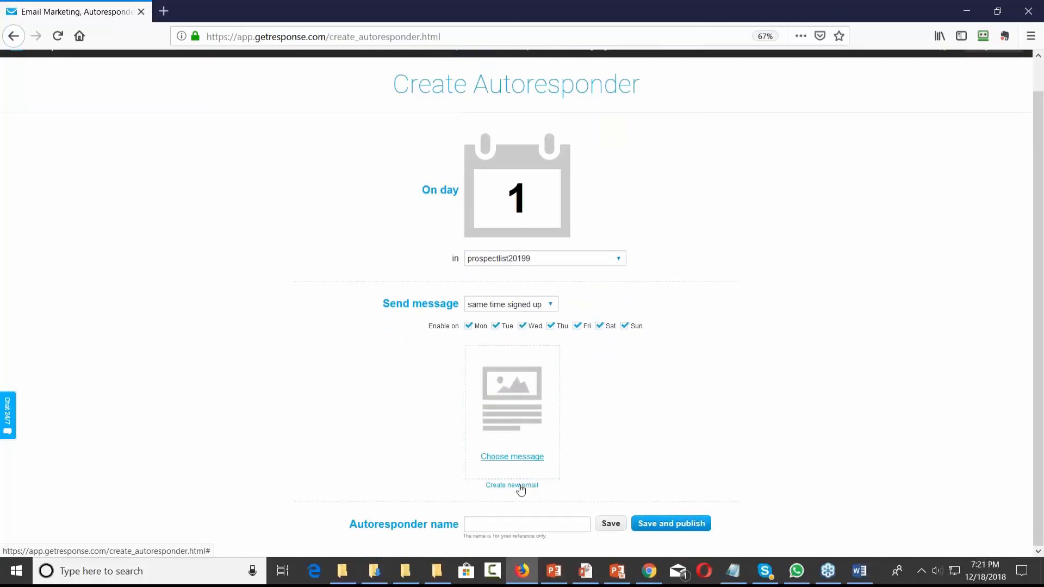
{"action": "left_click", "coordinate": [519, 486]}
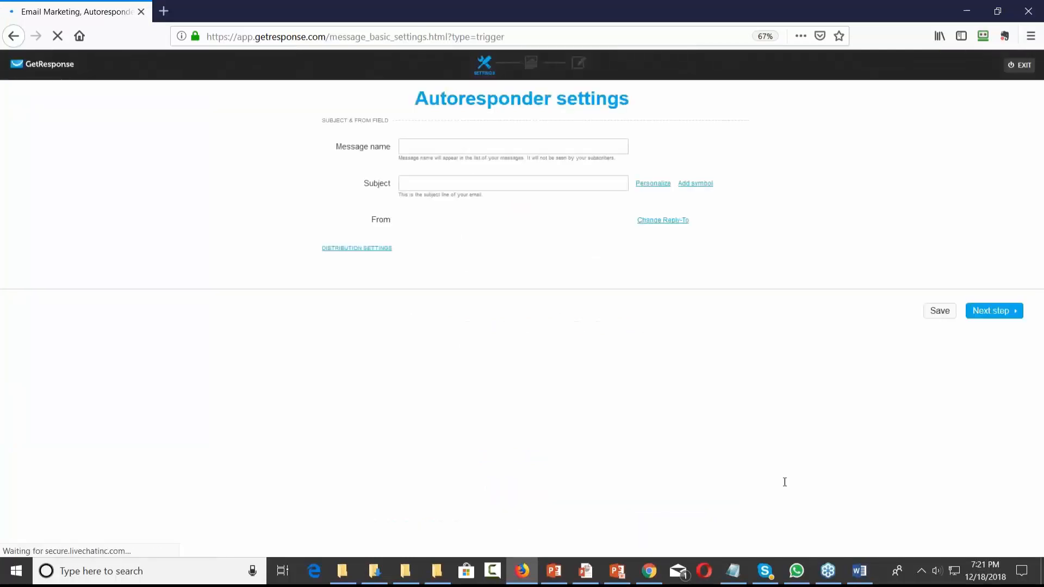
Step: Switch to the 5_Days_Email_Series.docx document in Word and copy Email 1's subject text, "Track your time with Evernote"
{"action": "left_click", "coordinate": [860, 570]}
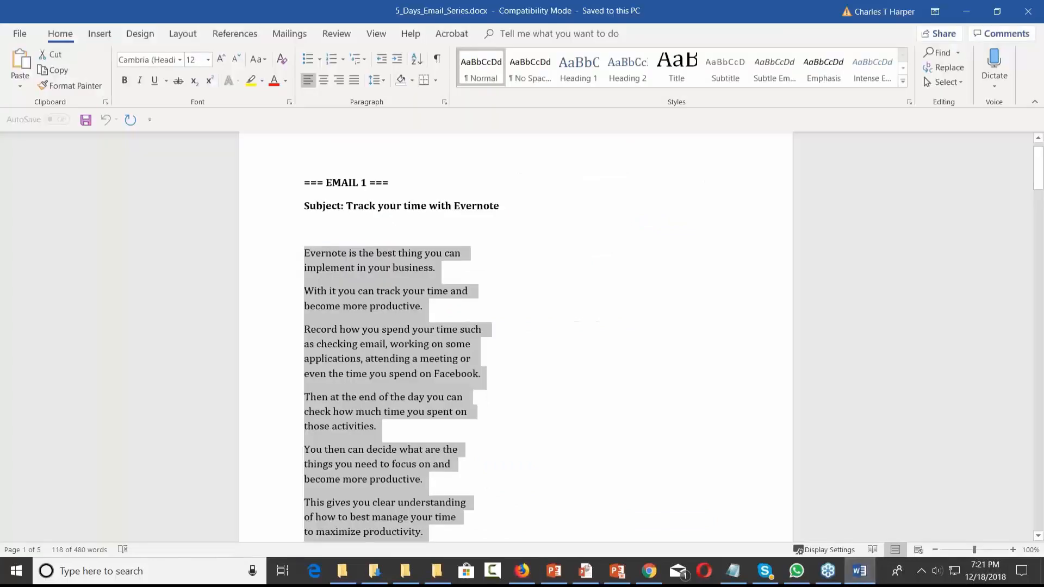
{"action": "left_click", "coordinate": [381, 196]}
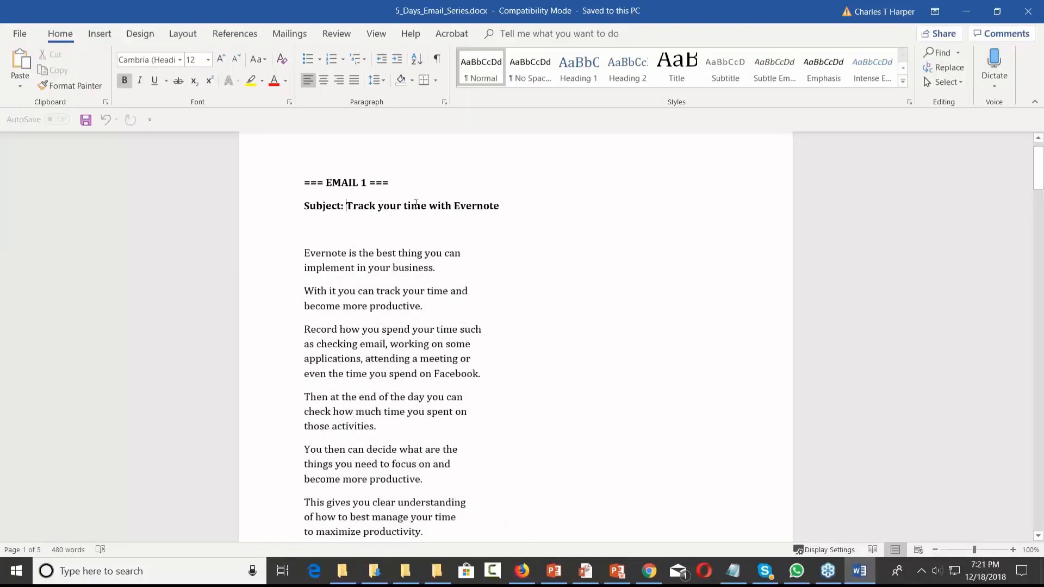
{"action": "left_click_drag", "start_coordinate": [416, 204], "coordinate": [462, 217]}
{"action": "right_click", "coordinate": [462, 218]}
{"action": "left_click", "coordinate": [451, 237]}
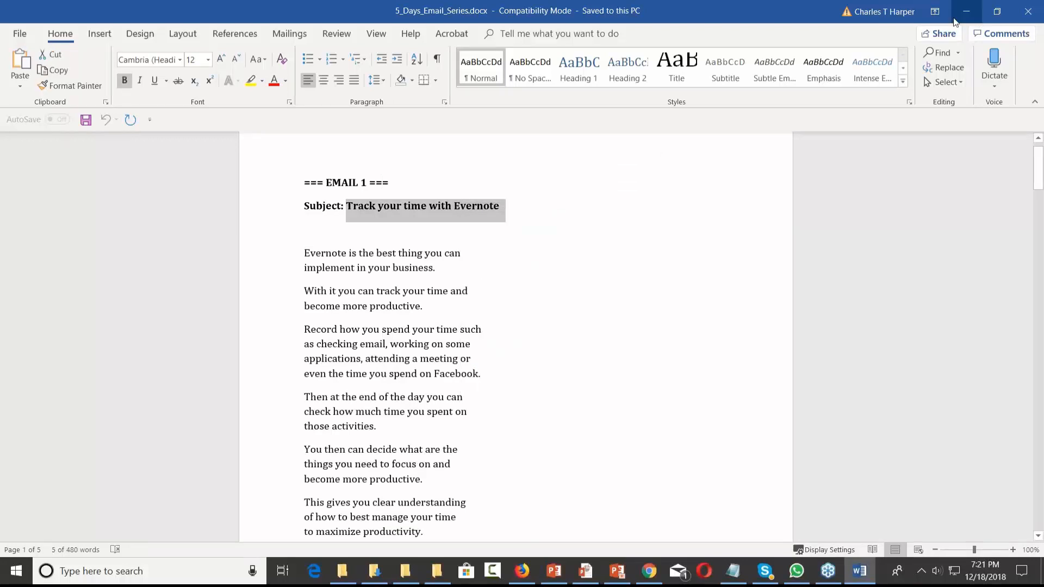
Step: Back in GetResponse, paste "Track your time with Evernote" as both the message name and the subject
{"action": "left_click", "coordinate": [956, 20]}
{"action": "right_click", "coordinate": [458, 147]}
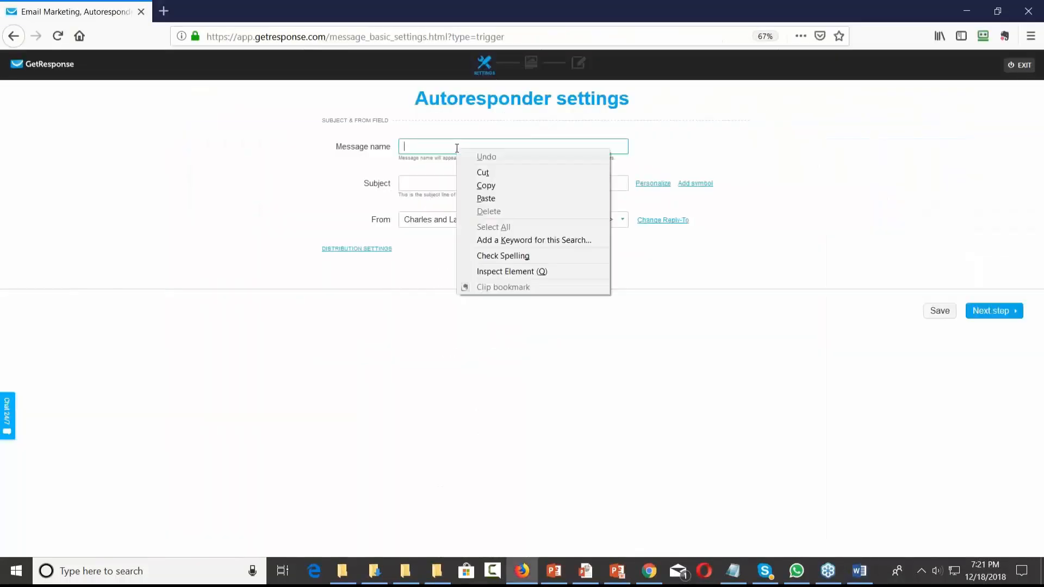
{"action": "left_click", "coordinate": [487, 198]}
{"action": "right_click", "coordinate": [440, 185]}
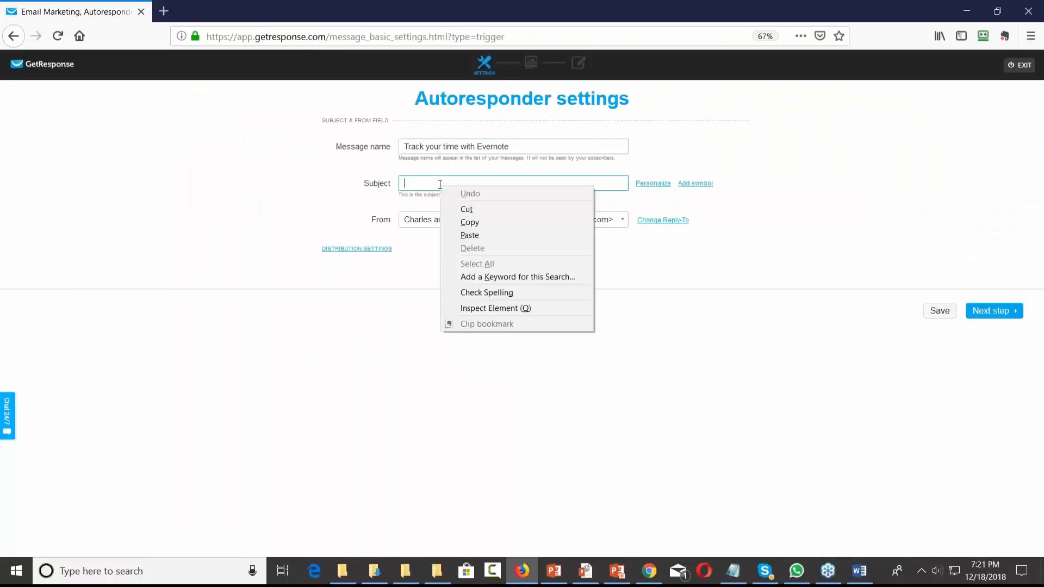
{"action": "left_click", "coordinate": [478, 238]}
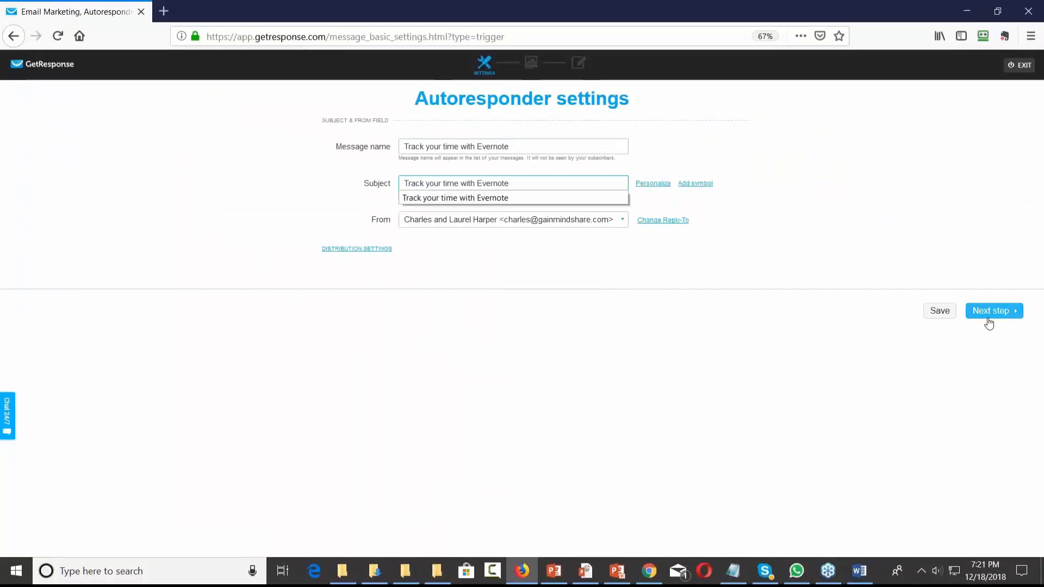
{"action": "left_click", "coordinate": [940, 314]}
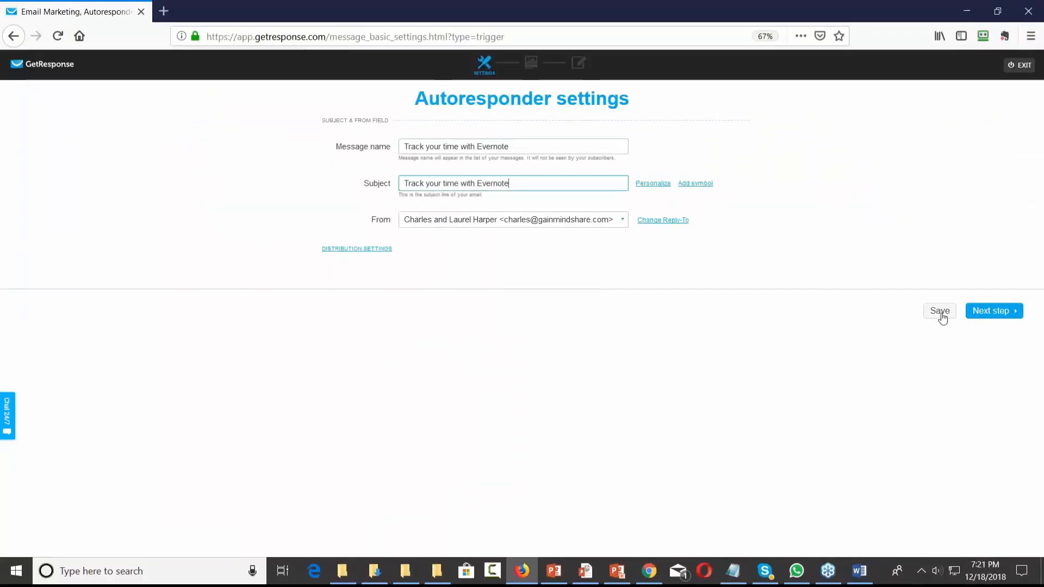
Step: Continue to the template choice and start the message from scratch with the Blank template
{"action": "left_click", "coordinate": [1015, 315]}
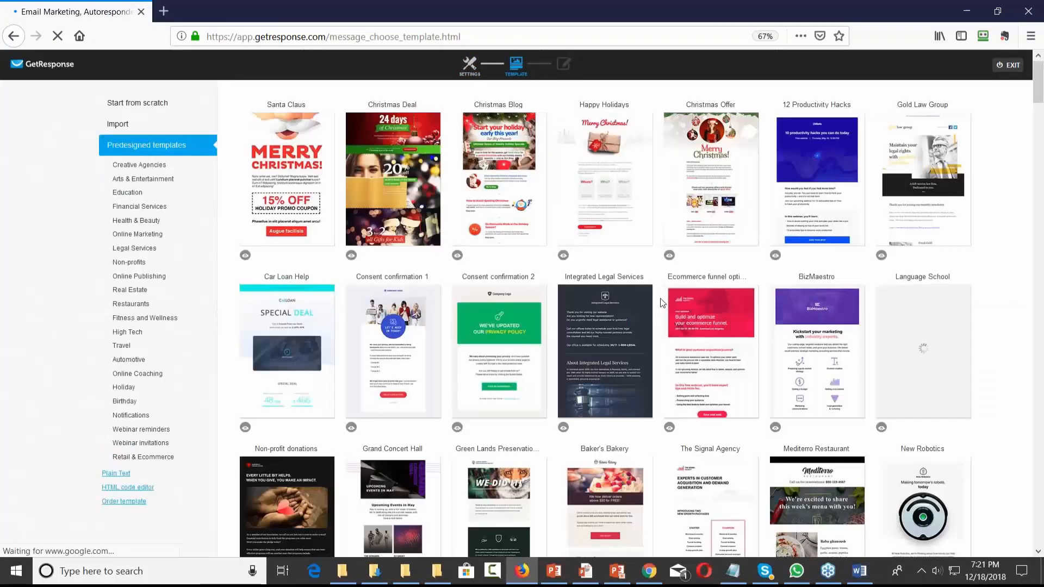
{"action": "left_click", "coordinate": [150, 108]}
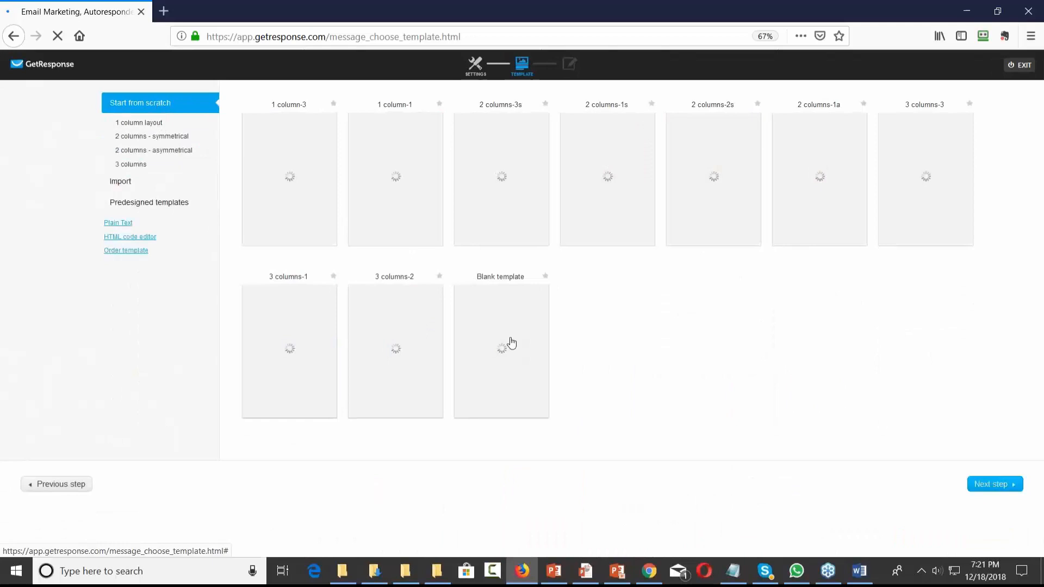
{"action": "mouse_move", "coordinate": [510, 346]}
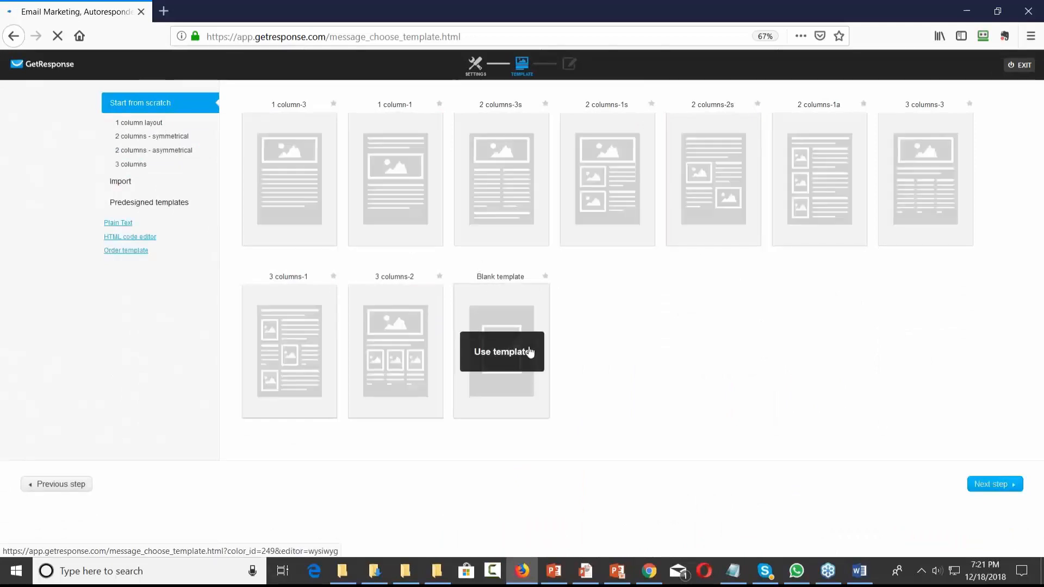
{"action": "left_click", "coordinate": [504, 351]}
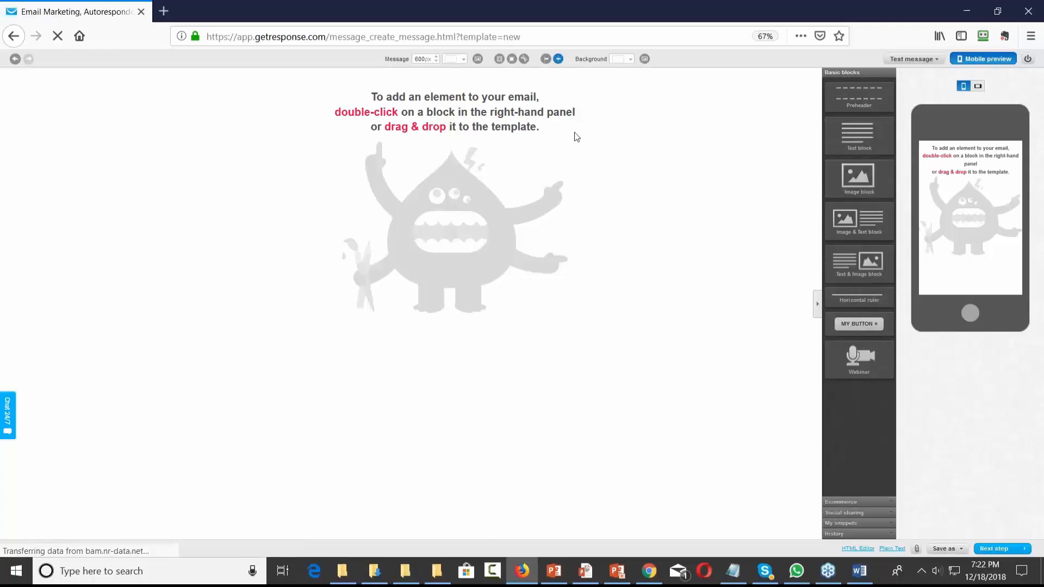
Step: Add a text block to the empty email and delete its placeholder text
{"action": "left_click_drag", "start_coordinate": [844, 132], "coordinate": [491, 131]}
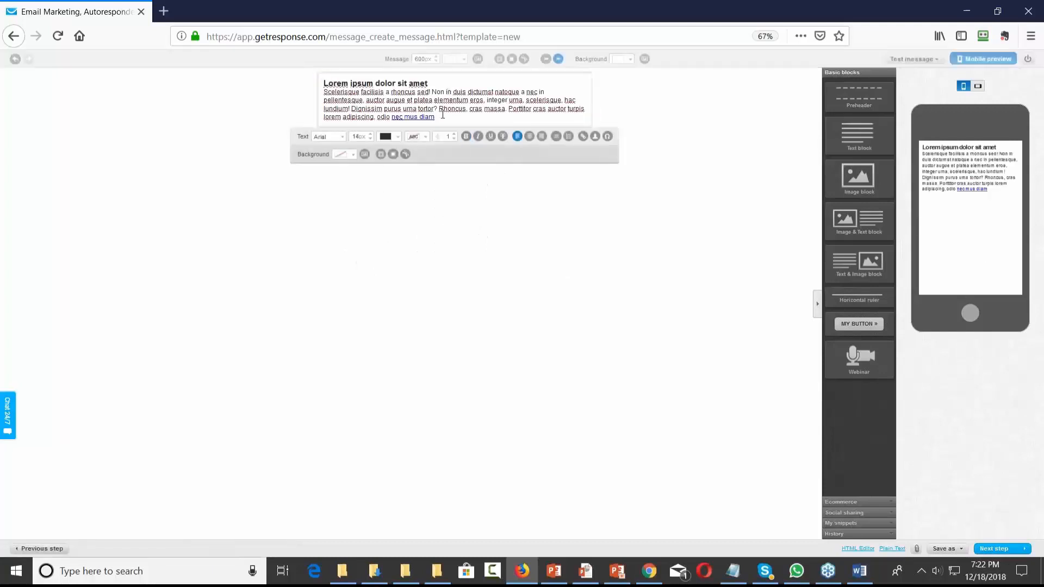
{"action": "left_click_drag", "start_coordinate": [436, 117], "coordinate": [320, 87]}
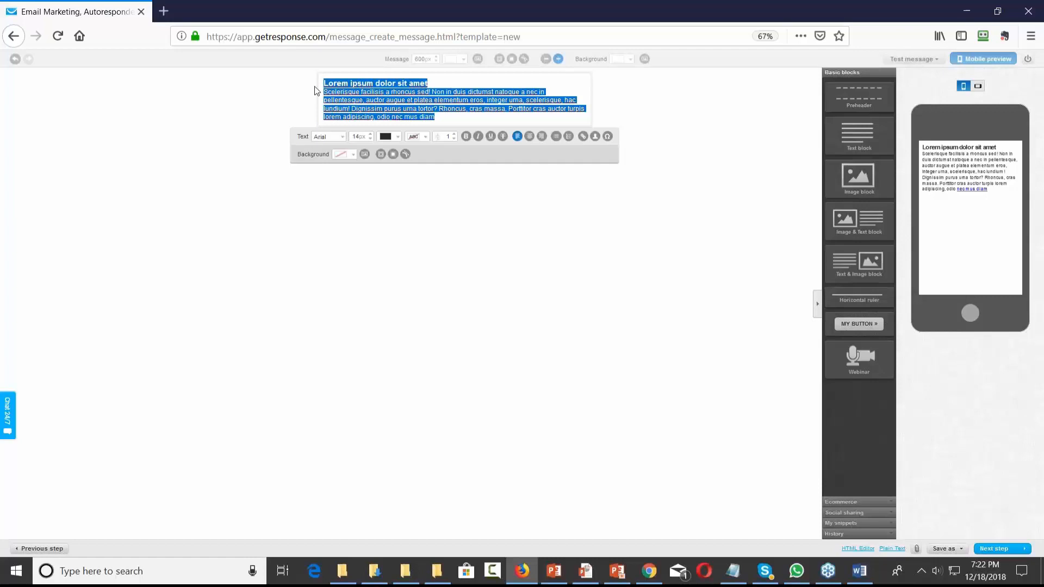
{"action": "key", "text": "BackSpace"}
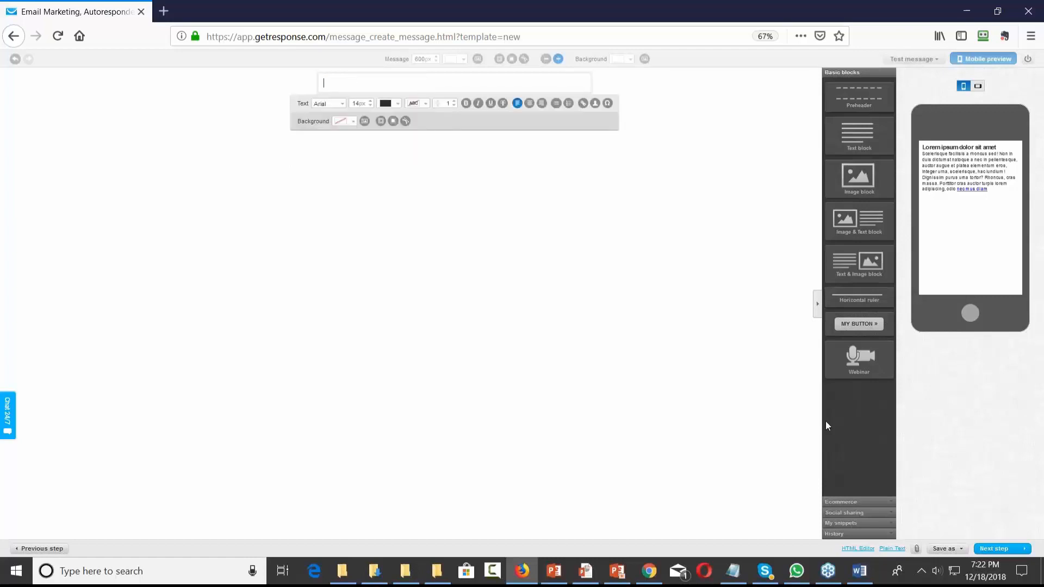
Step: Copy the Email 1 body, from the first paragraph through the sign-off, from the Word document into the GetResponse text block
{"action": "left_click", "coordinate": [859, 570]}
{"action": "scroll", "coordinate": [306, 179], "scroll_direction": "down", "scroll_amount": 2}
{"action": "left_click_drag", "start_coordinate": [305, 188], "coordinate": [392, 400]}
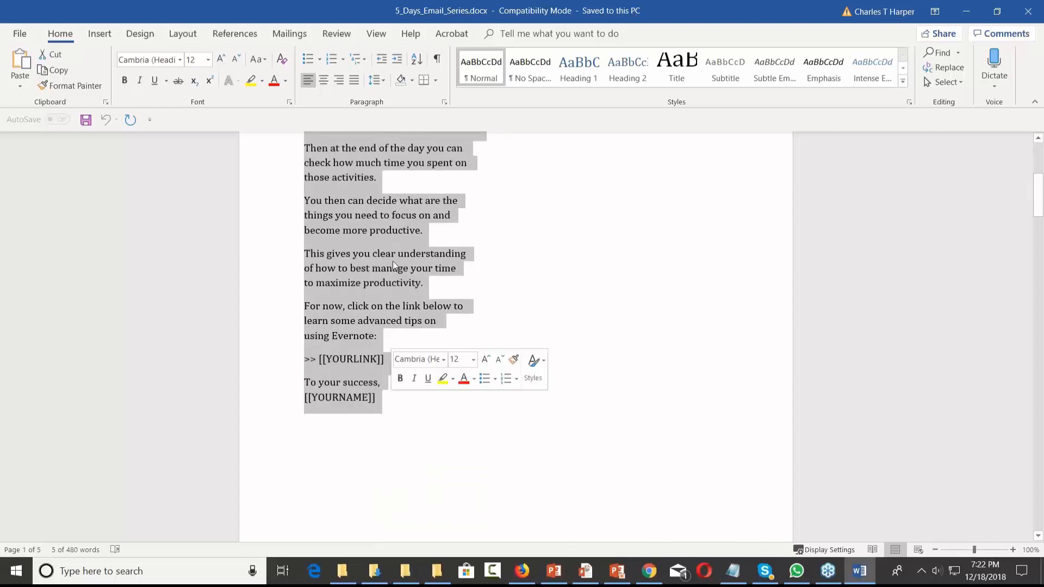
{"action": "right_click", "coordinate": [392, 217]}
{"action": "left_click", "coordinate": [413, 246]}
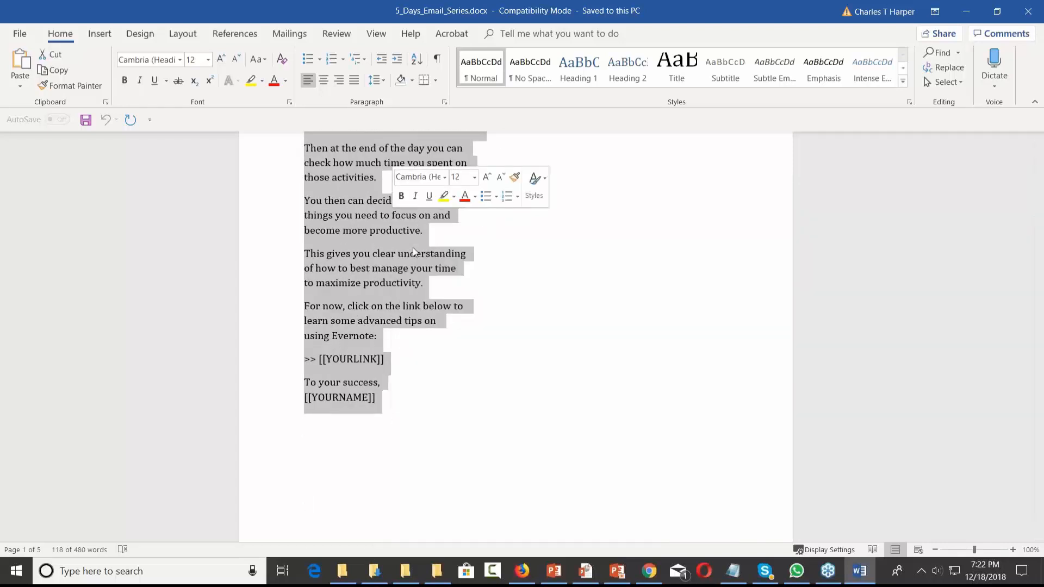
{"action": "left_click", "coordinate": [967, 12]}
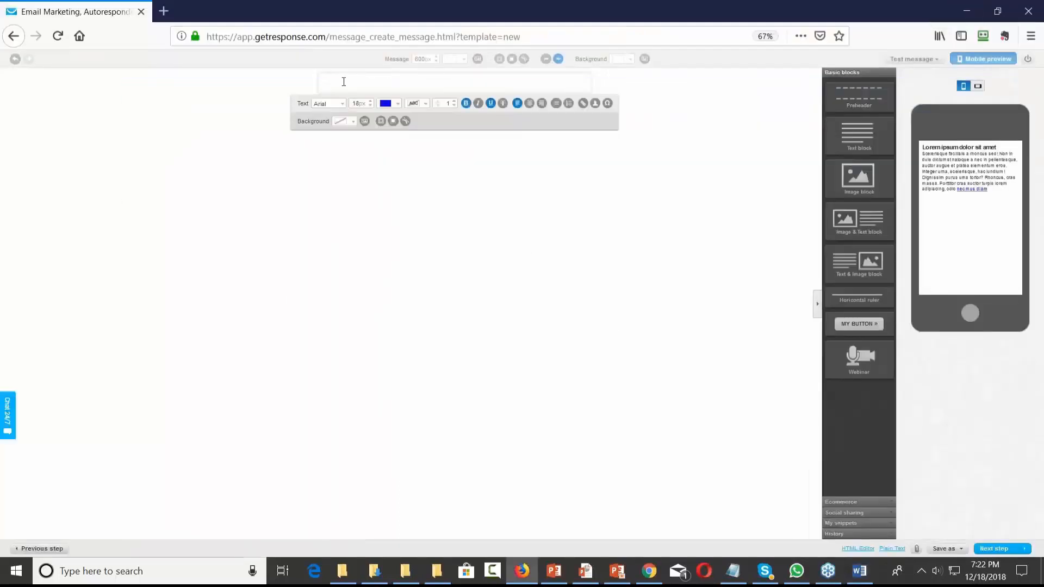
{"action": "key", "text": "ctrl+v"}
Step: Insert a blank line between the paragraphs of the pasted email, including before and after the [[YOURLINK]] line
{"action": "left_click", "coordinate": [429, 92]}
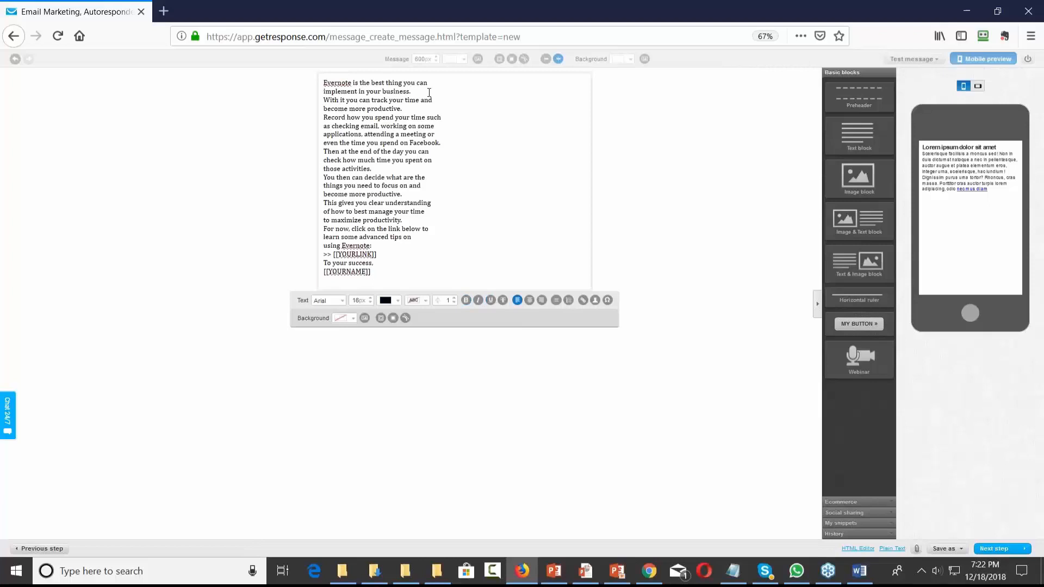
{"action": "key", "text": "Return"}
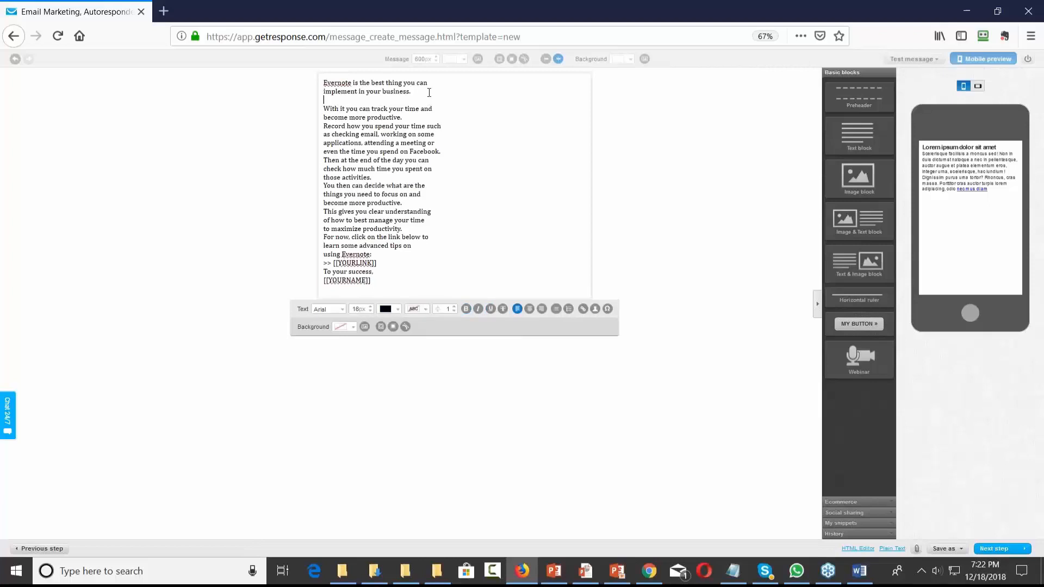
{"action": "key", "text": "Return"}
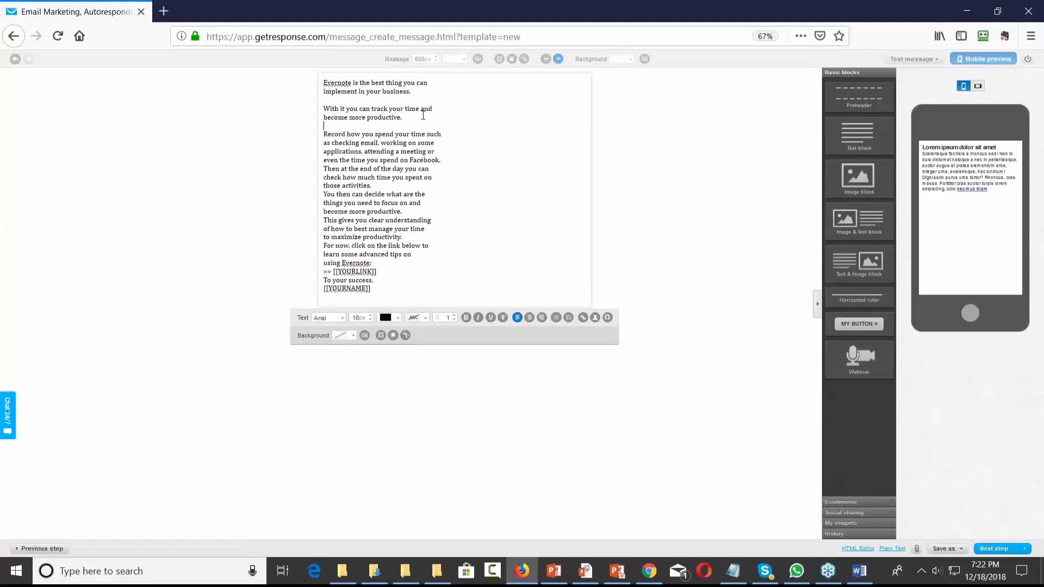
{"action": "left_click", "coordinate": [466, 160]}
{"action": "key", "text": "Return"}
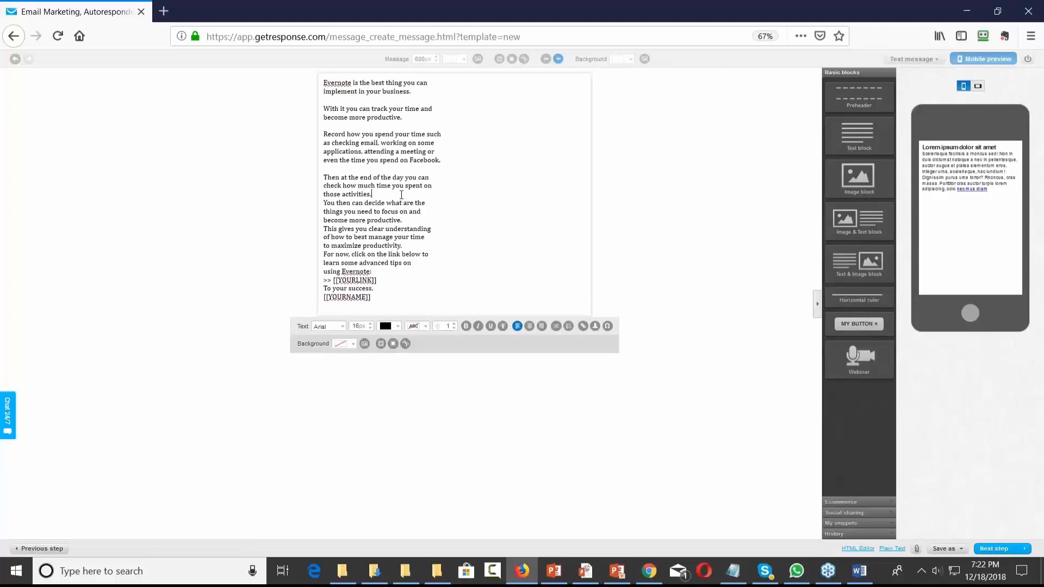
{"action": "key", "text": "Return"}
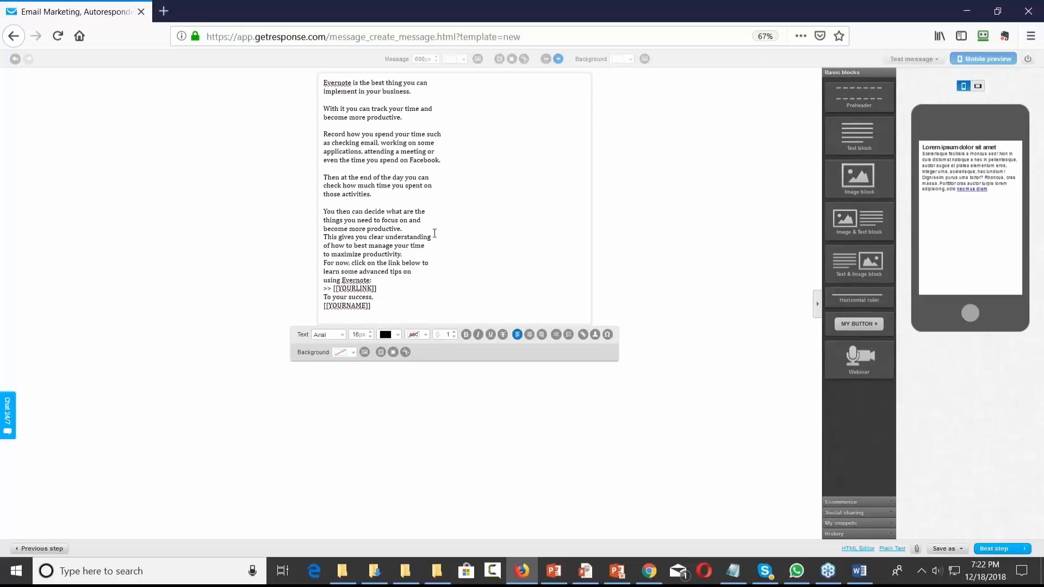
{"action": "key", "text": "Return"}
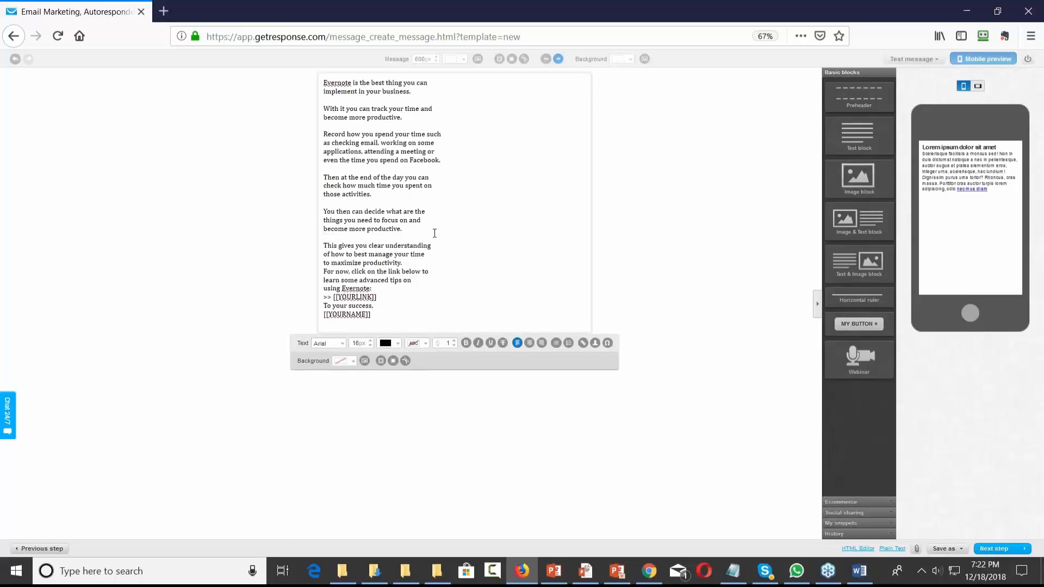
{"action": "left_click", "coordinate": [422, 263]}
{"action": "key", "text": "Return"}
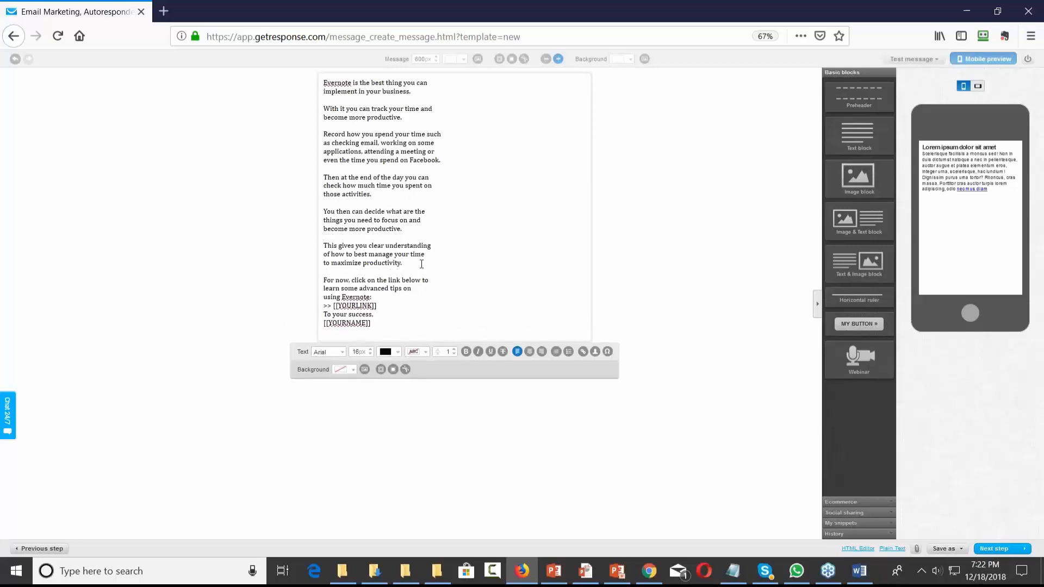
{"action": "left_click", "coordinate": [405, 303]}
{"action": "key", "text": "Return"}
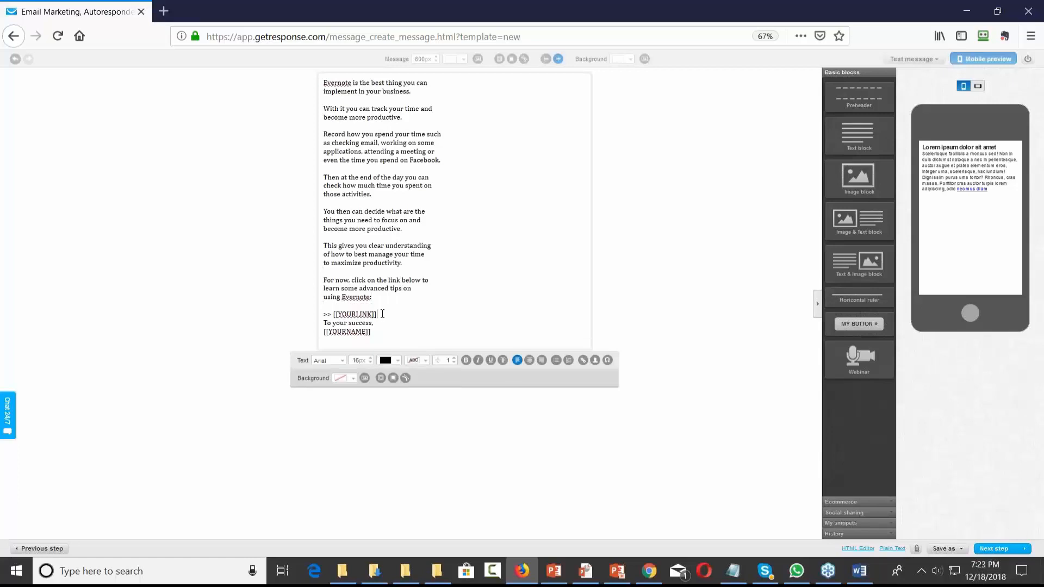
{"action": "key", "text": "Return"}
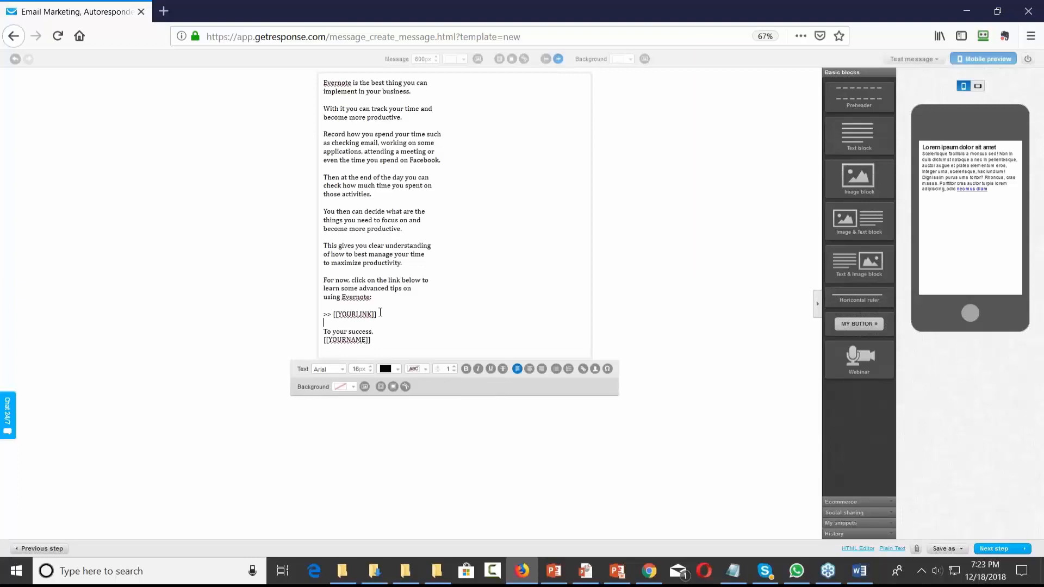
Step: Replace the closing "To your success, [[YOURNAME]]" lines with the sender's first name
{"action": "left_click_drag", "start_coordinate": [324, 333], "coordinate": [392, 339]}
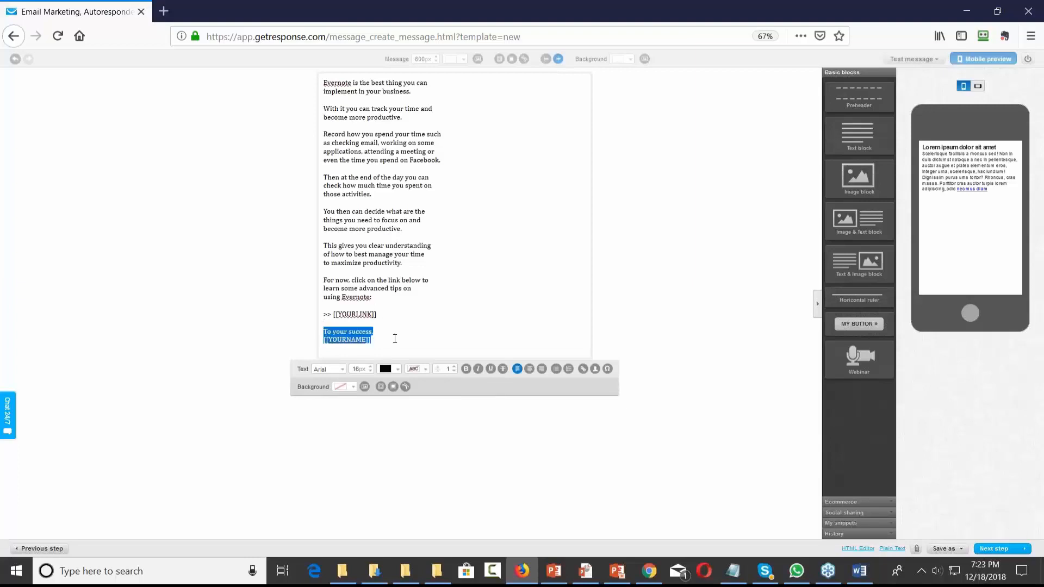
{"action": "type", "text": "Thomas"}
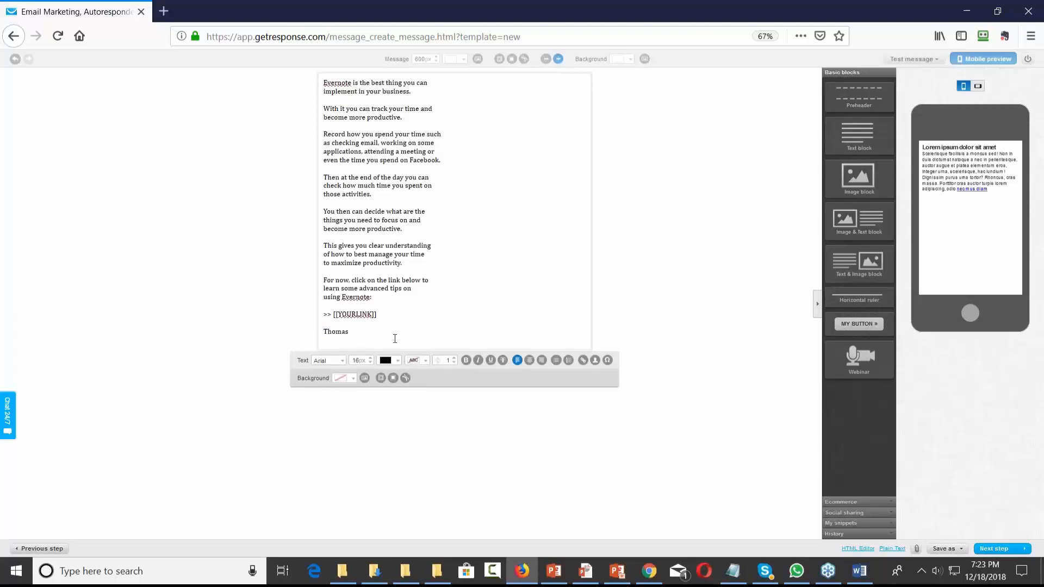
{"action": "left_click_drag", "start_coordinate": [332, 314], "coordinate": [386, 316]}
{"action": "type", "text": "http://titansofcentralpa.com/product"}
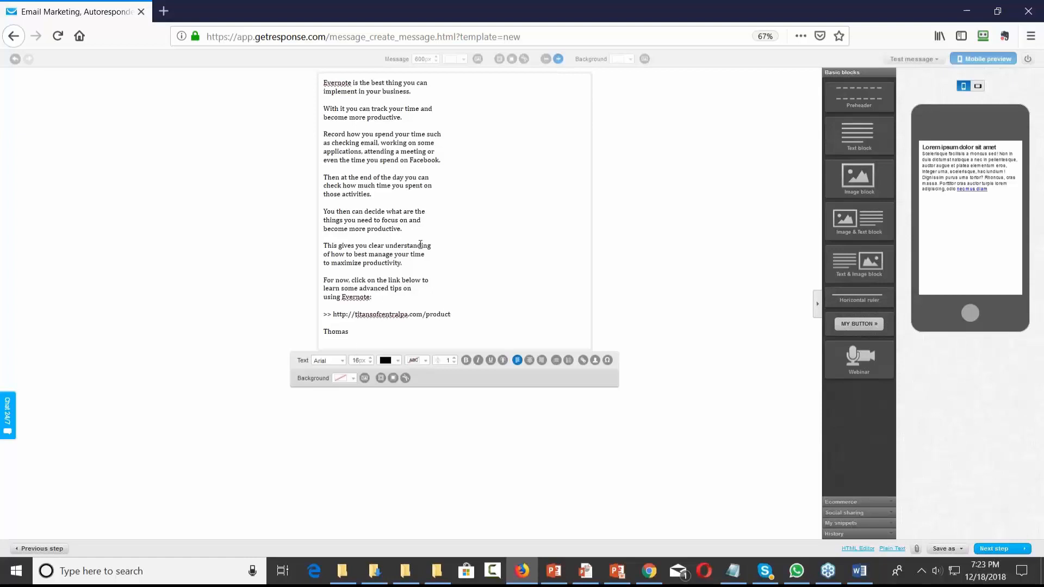
{"action": "left_click", "coordinate": [324, 83]}
{"action": "key", "text": "Return"}
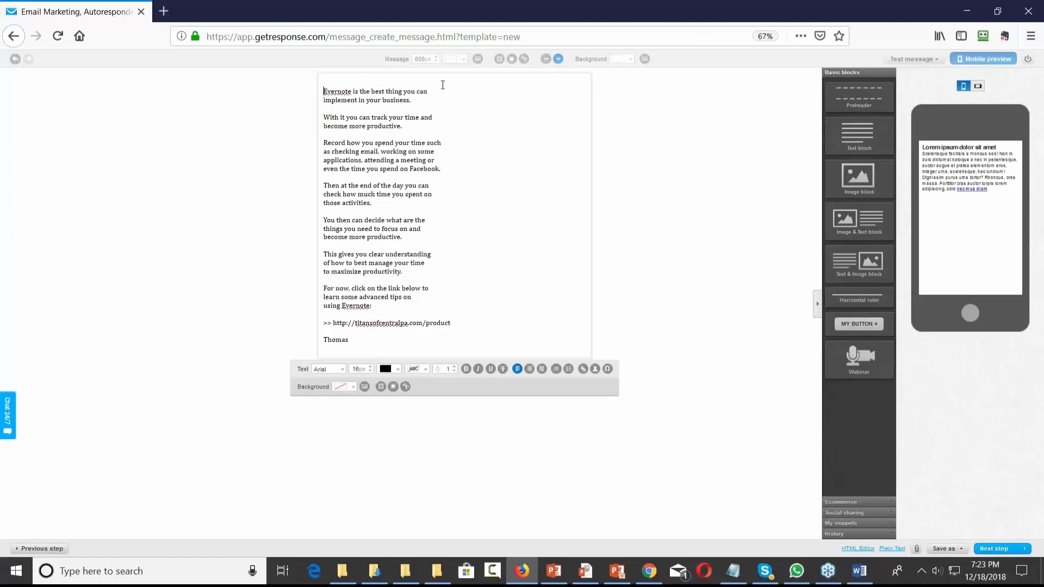
{"action": "key", "text": "Return"}
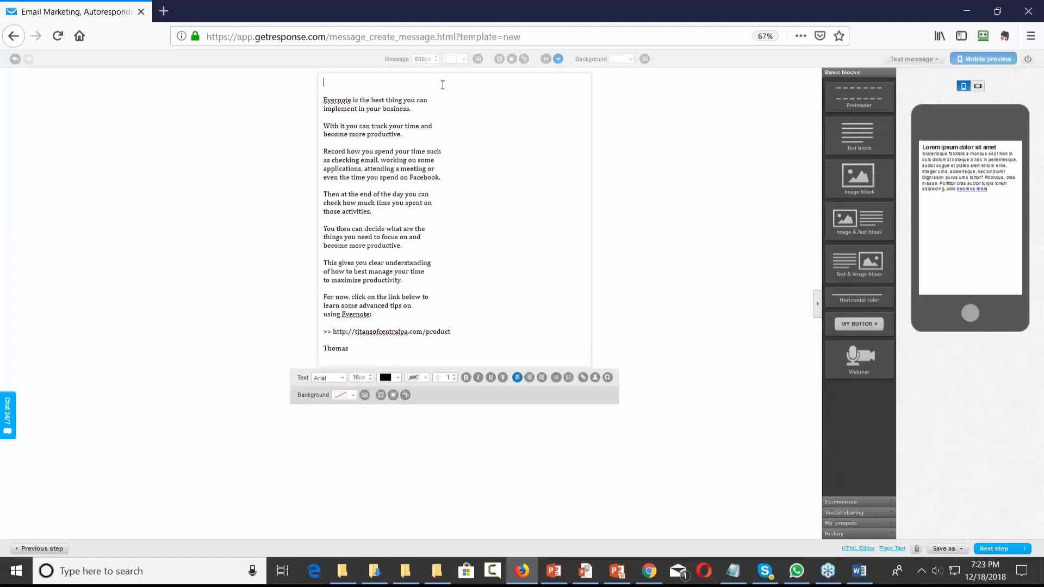
{"action": "left_click", "coordinate": [595, 379]}
{"action": "left_click", "coordinate": [591, 416]}
Step: Save the email as a draft and generate its plain-text version from the HTML content
{"action": "left_click", "coordinate": [948, 549]}
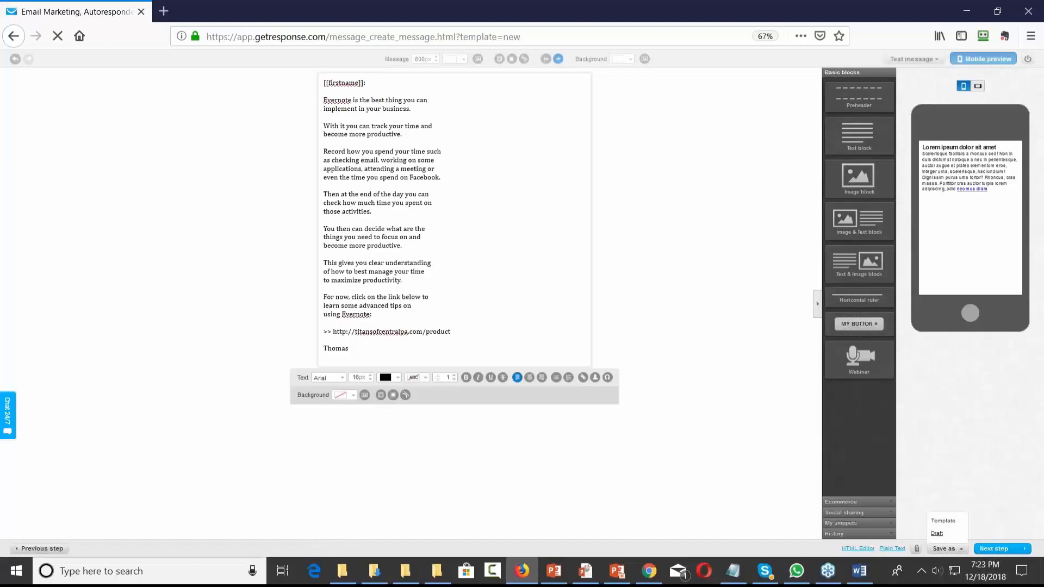
{"action": "left_click", "coordinate": [937, 533]}
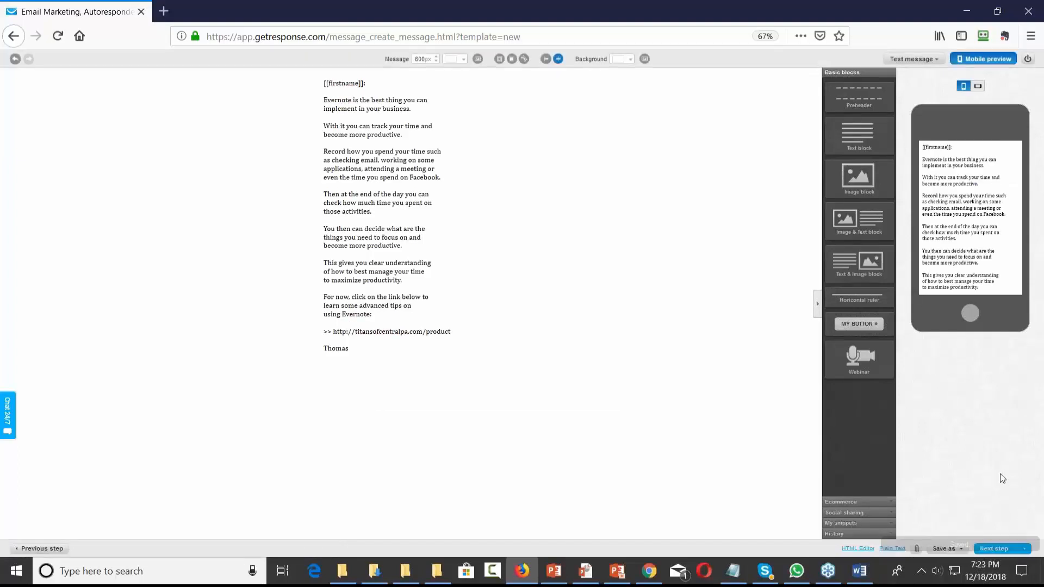
{"action": "left_click", "coordinate": [889, 549]}
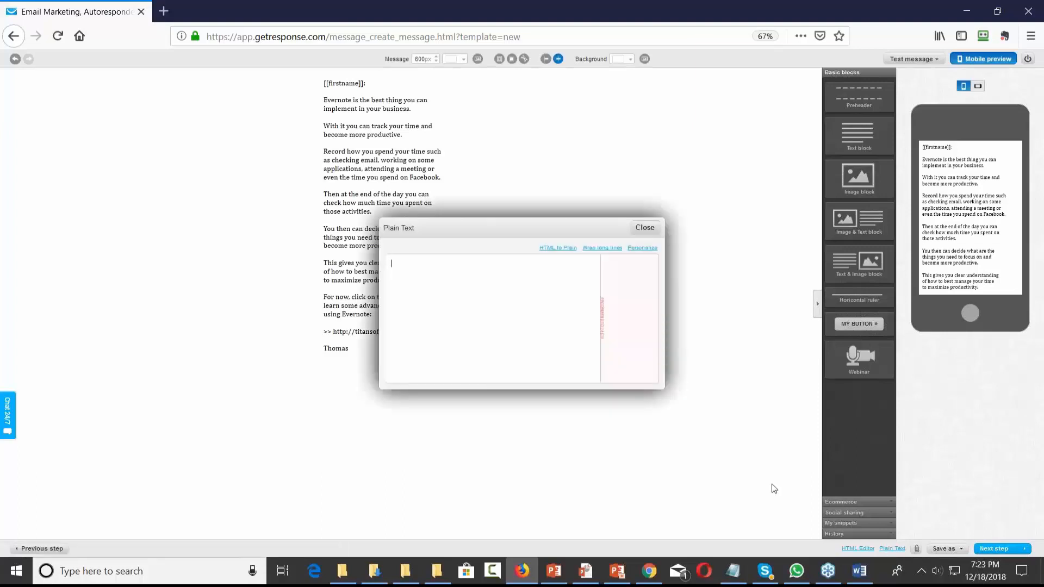
{"action": "left_click", "coordinate": [558, 251]}
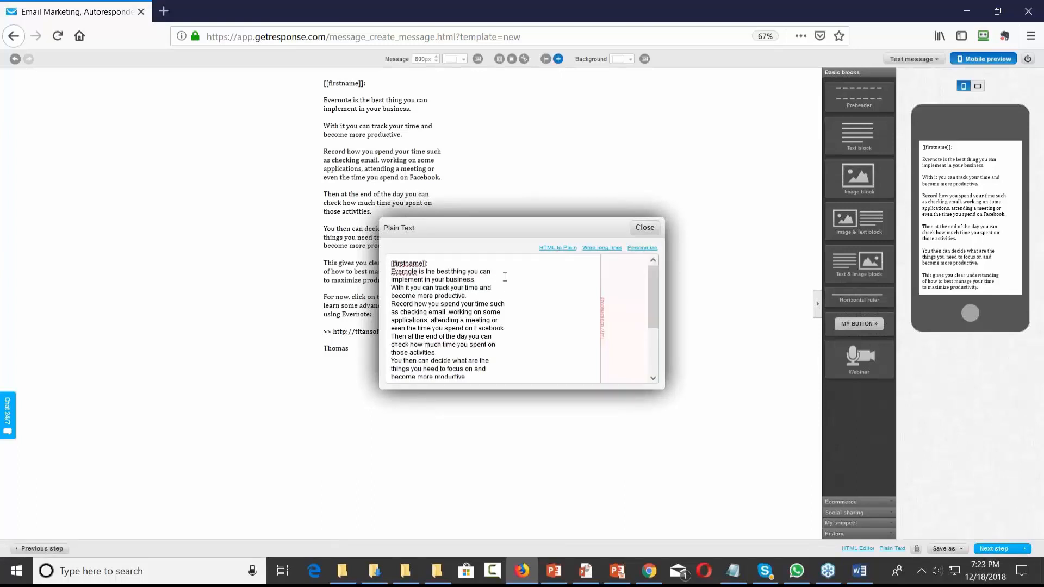
Step: Insert a blank line after the greeting and between all paragraphs of the plain-text version, including before and after the product link
{"action": "key", "text": "Return"}
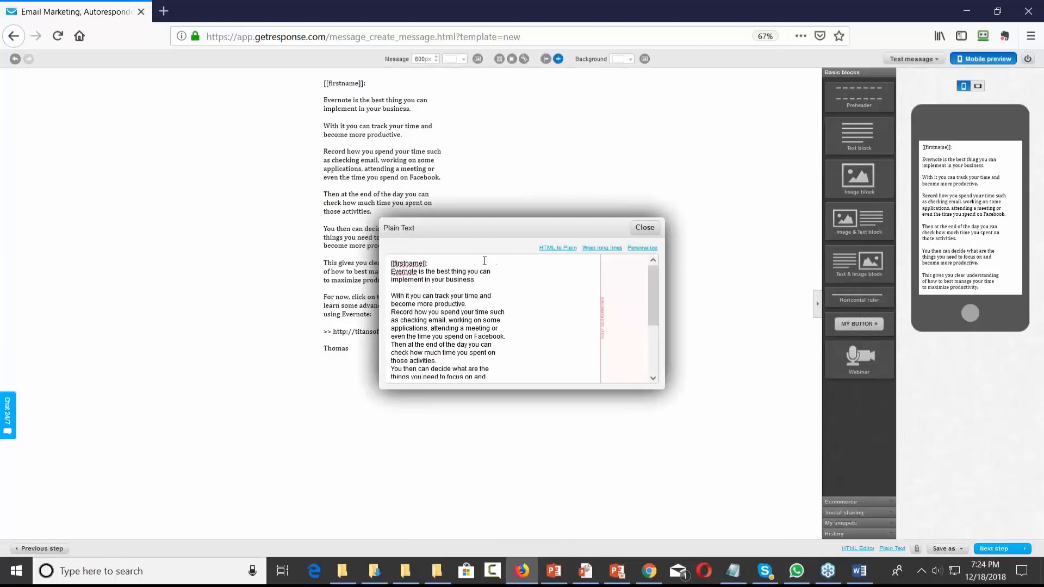
{"action": "left_click", "coordinate": [484, 261]}
{"action": "key", "text": "Return"}
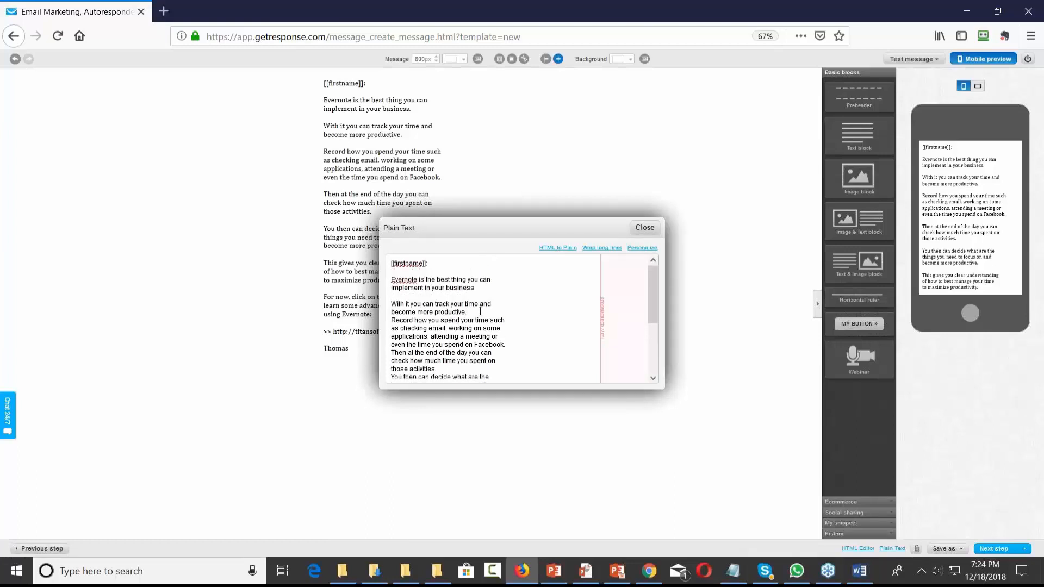
{"action": "key", "text": "Return"}
{"action": "left_click", "coordinate": [523, 354]}
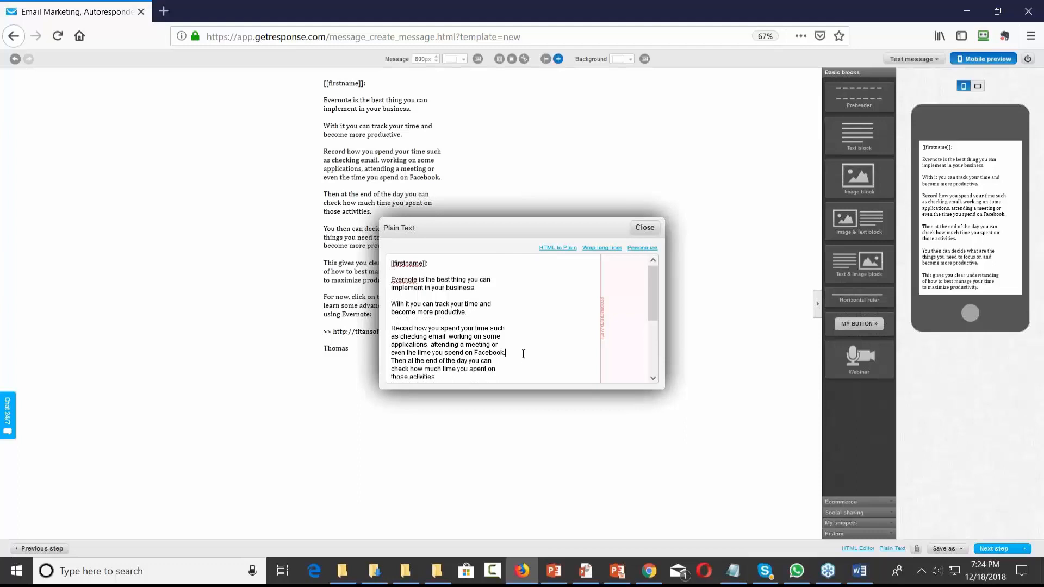
{"action": "key", "text": "Return"}
{"action": "scroll", "coordinate": [487, 343], "scroll_direction": "down", "scroll_amount": 2}
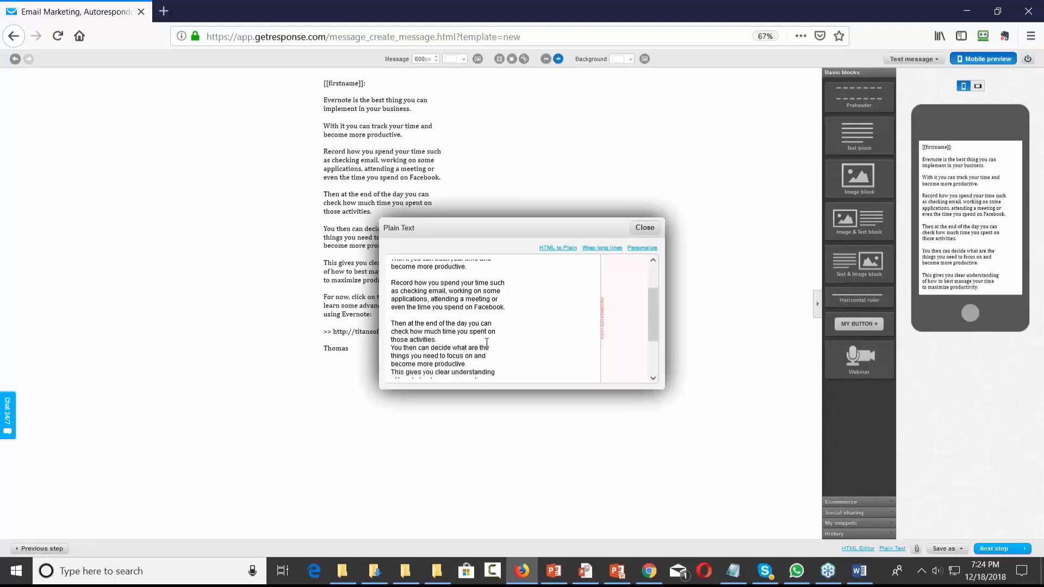
{"action": "left_click", "coordinate": [486, 341]}
{"action": "key", "text": "Return"}
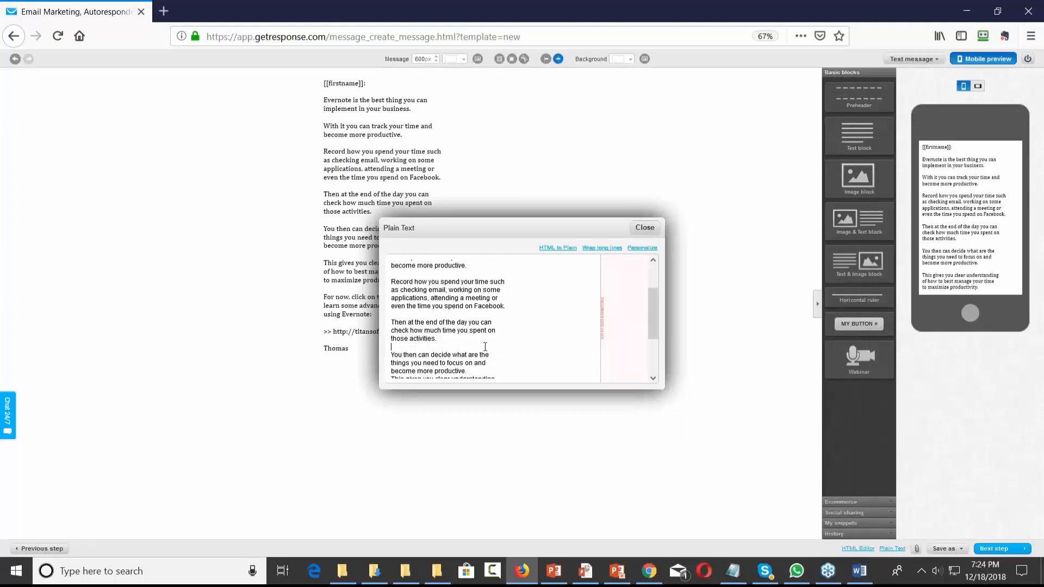
{"action": "scroll", "coordinate": [481, 327], "scroll_direction": "down", "scroll_amount": 2}
{"action": "key", "text": "Return"}
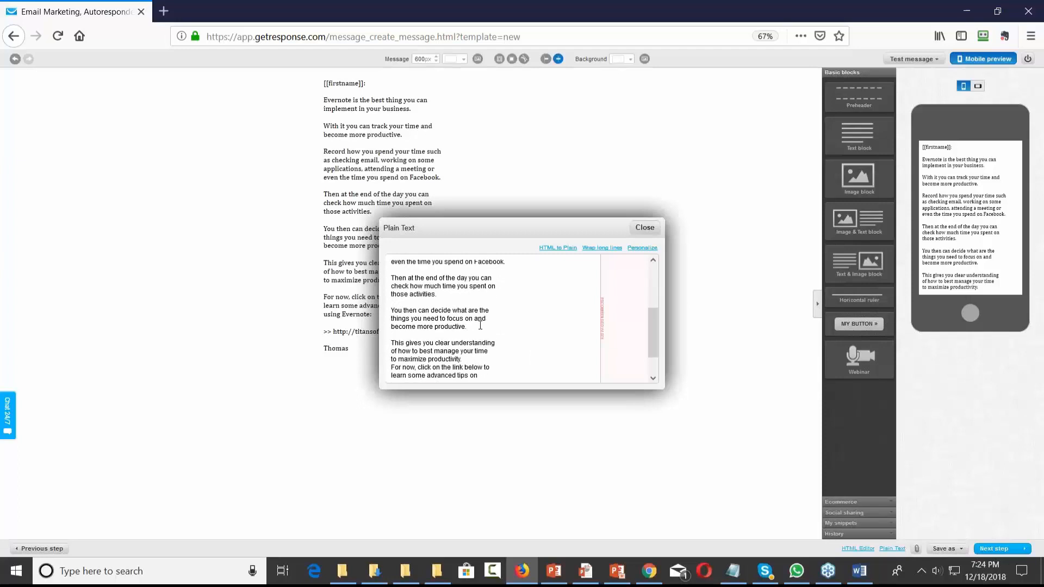
{"action": "left_click", "coordinate": [477, 358]}
{"action": "key", "text": "Return"}
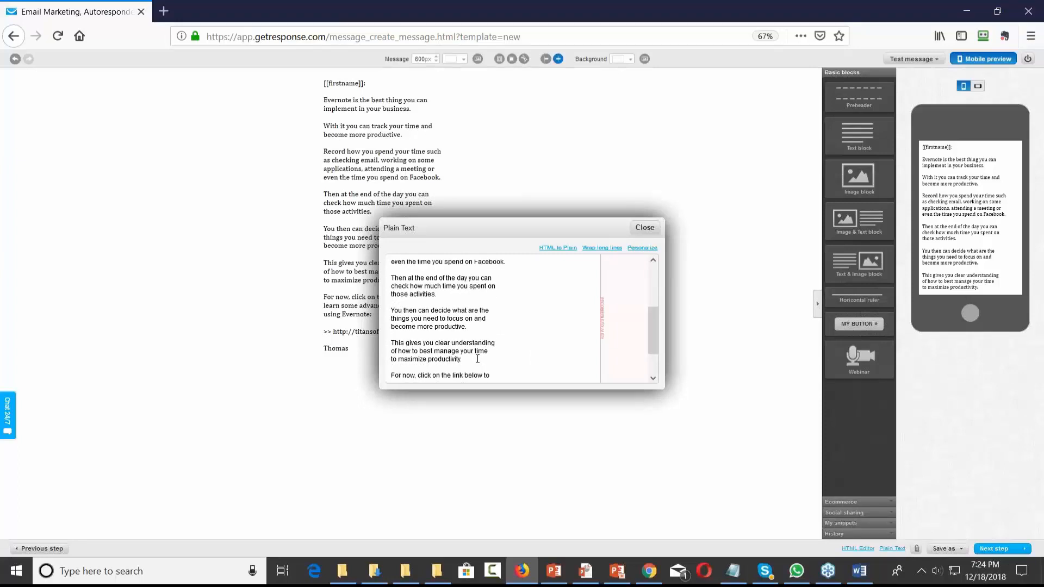
{"action": "scroll", "coordinate": [478, 359], "scroll_direction": "down", "scroll_amount": 2}
{"action": "left_click", "coordinate": [487, 342]}
{"action": "key", "text": "Return"}
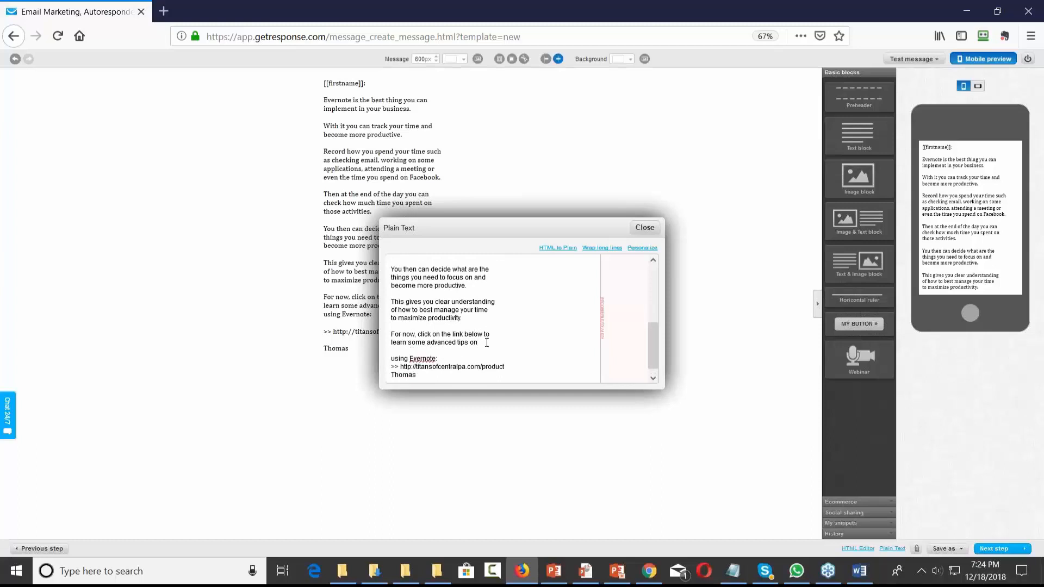
{"action": "key", "text": "Delete"}
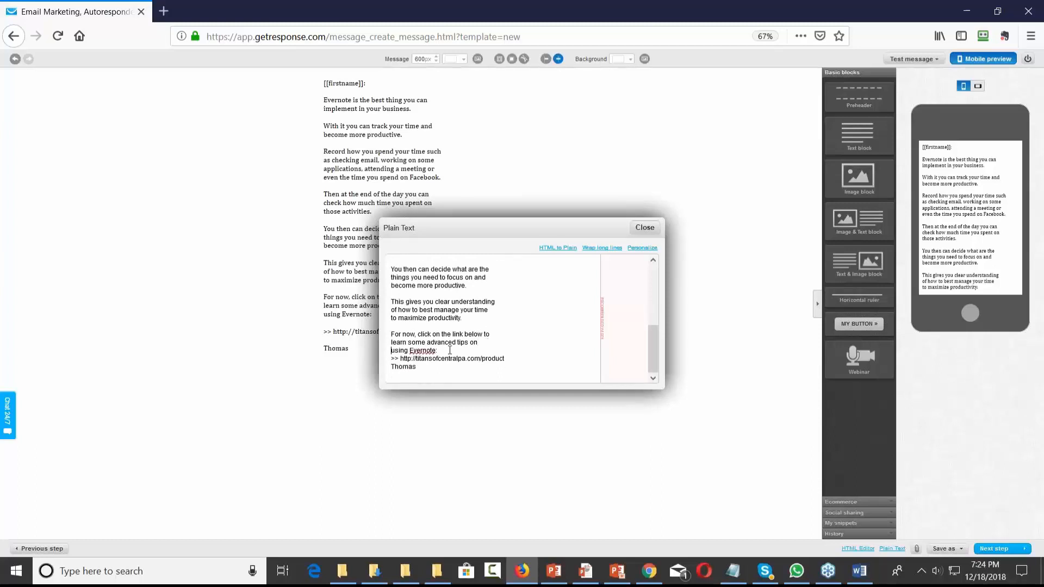
{"action": "key", "text": "Return"}
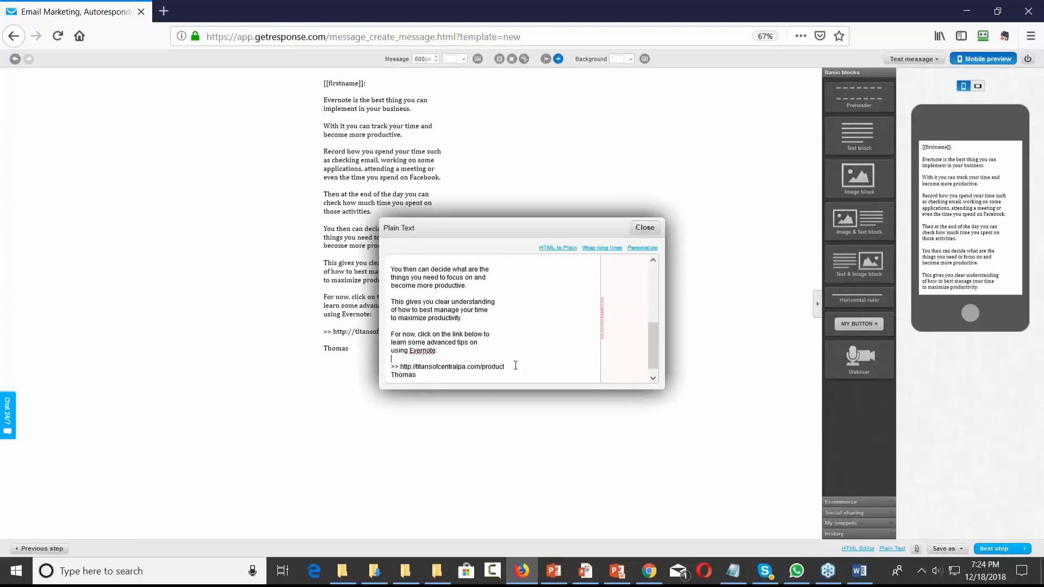
{"action": "key", "text": "Return"}
Step: Close the plain-text version and continue to the autoresponder's schedule settings
{"action": "scroll", "coordinate": [515, 362], "scroll_direction": "up", "scroll_amount": 6}
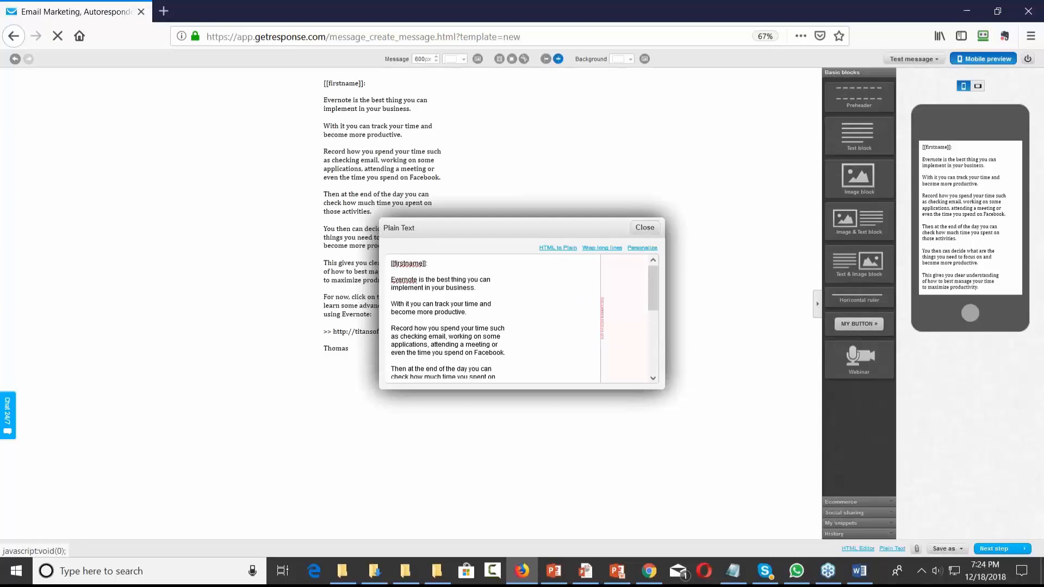
{"action": "left_click", "coordinate": [644, 229]}
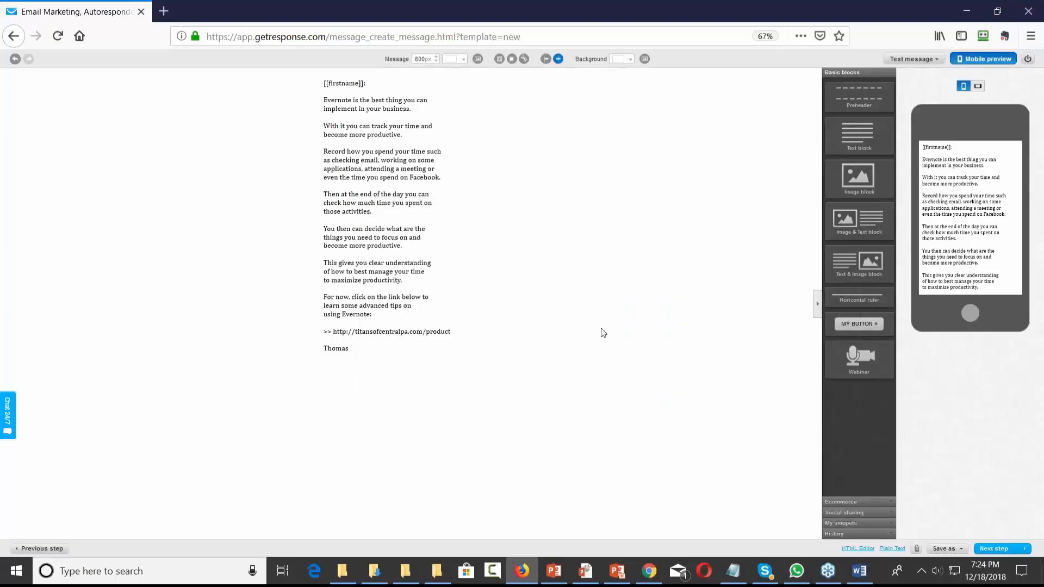
{"action": "left_click", "coordinate": [1025, 549]}
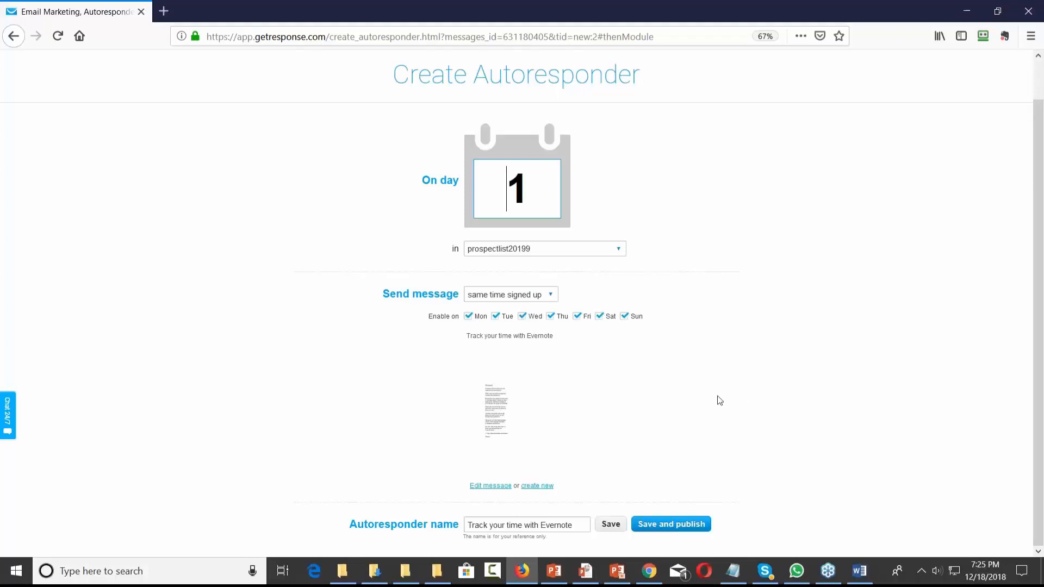
{"action": "mouse_move", "coordinate": [554, 456]}
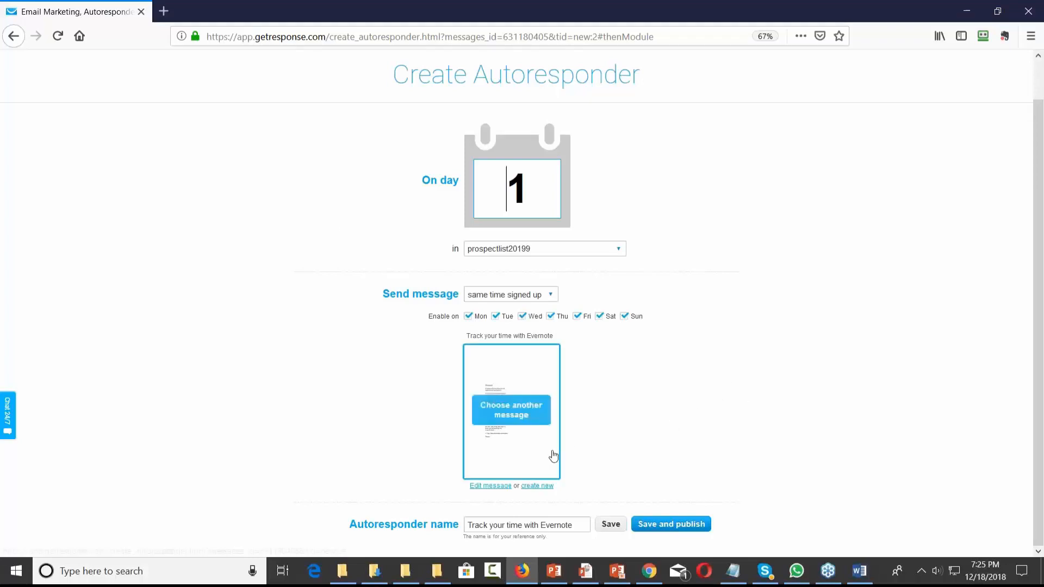
{"action": "left_click", "coordinate": [544, 488]}
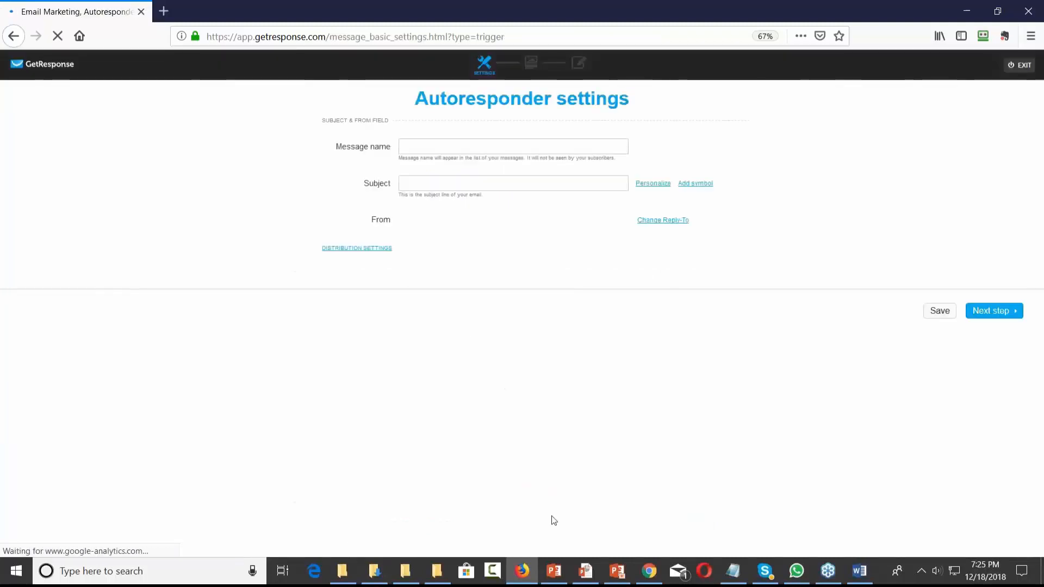
{"action": "left_click", "coordinate": [18, 39]}
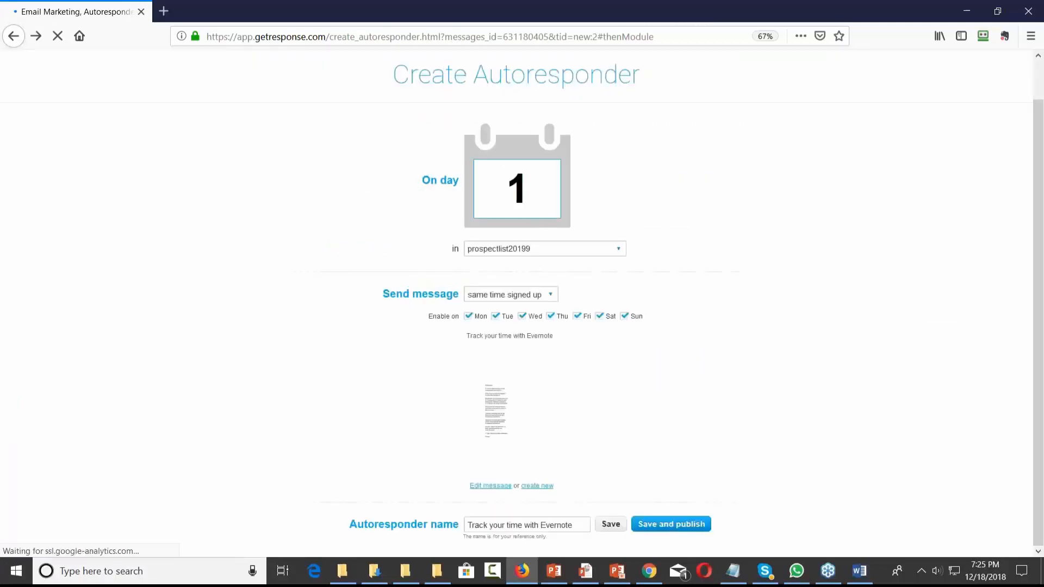
Step: Set the autoresponder day to 2 and start creating a new message for it
{"action": "left_click", "coordinate": [531, 178]}
{"action": "key", "text": "BackSpace"}
{"action": "type", "text": "2"}
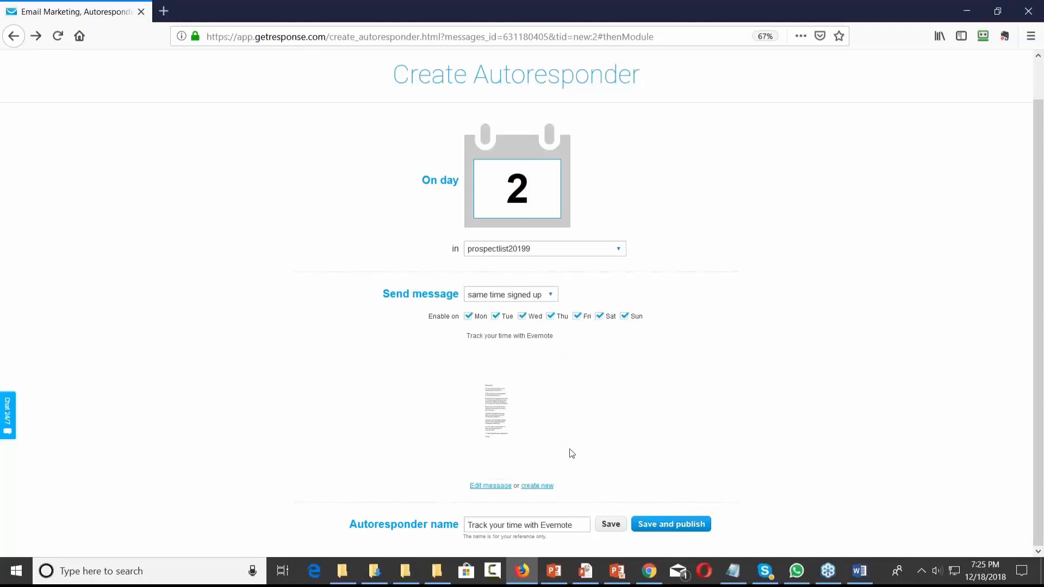
{"action": "left_click", "coordinate": [539, 489]}
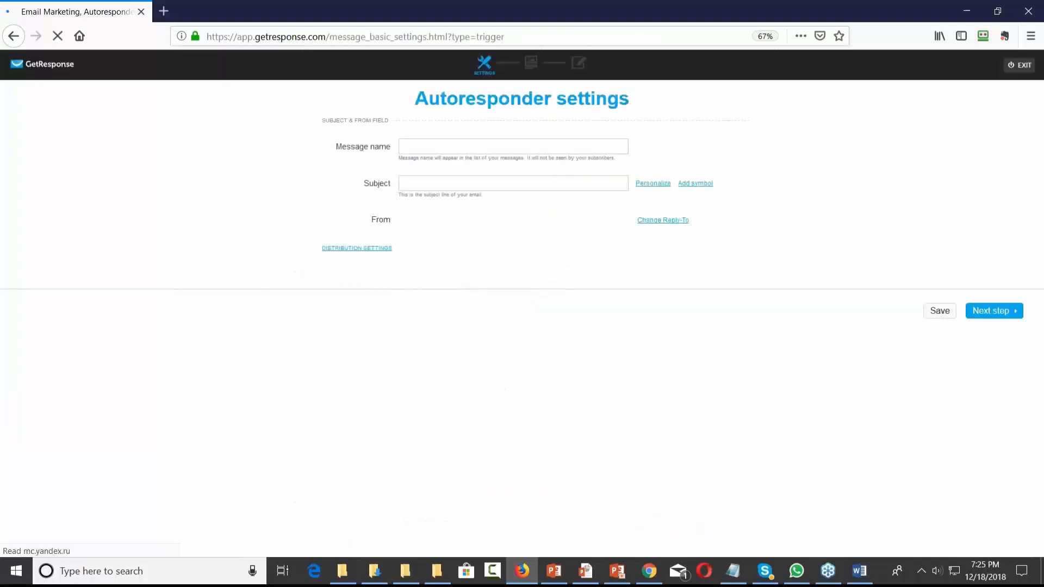
Step: Review the subjects and bodies of Emails 2 through 5 in the Word document 5_Days_Email_Series.docx
{"action": "left_click", "coordinate": [858, 570]}
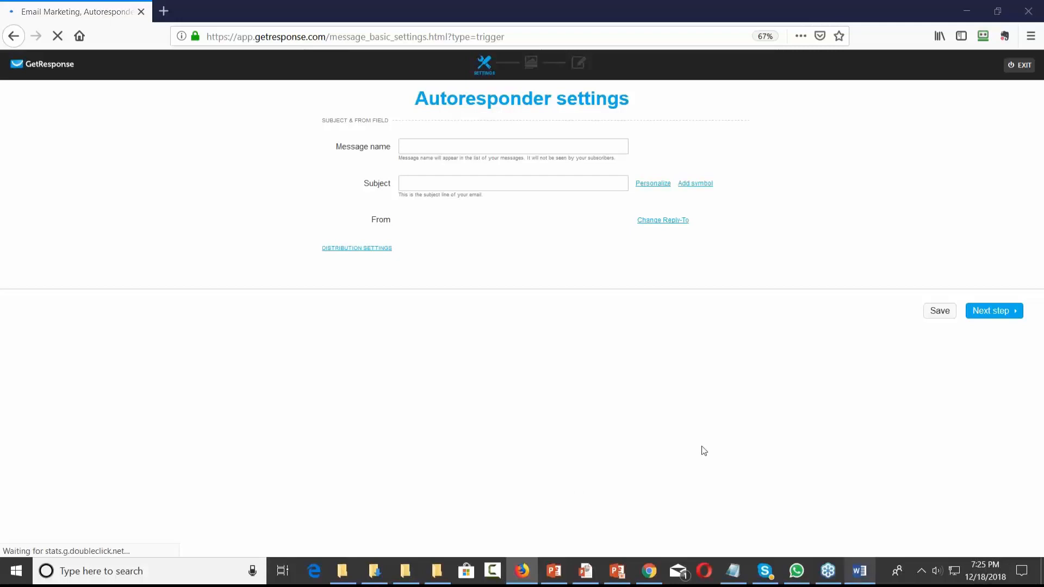
{"action": "scroll", "coordinate": [592, 355], "scroll_direction": "down", "scroll_amount": 10}
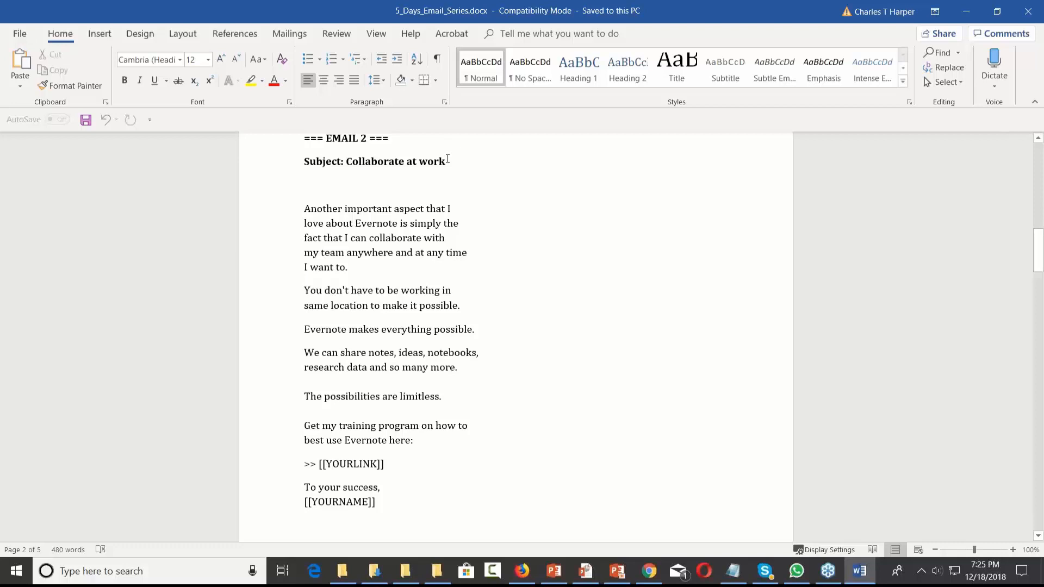
{"action": "scroll", "coordinate": [448, 159], "scroll_direction": "down", "scroll_amount": 8}
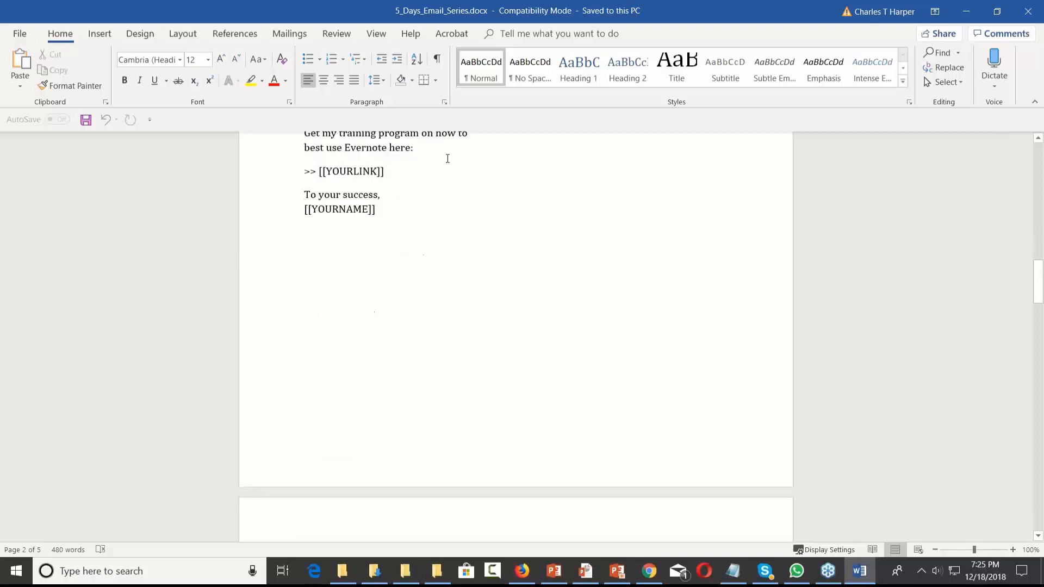
{"action": "scroll", "coordinate": [448, 159], "scroll_direction": "down", "scroll_amount": 10}
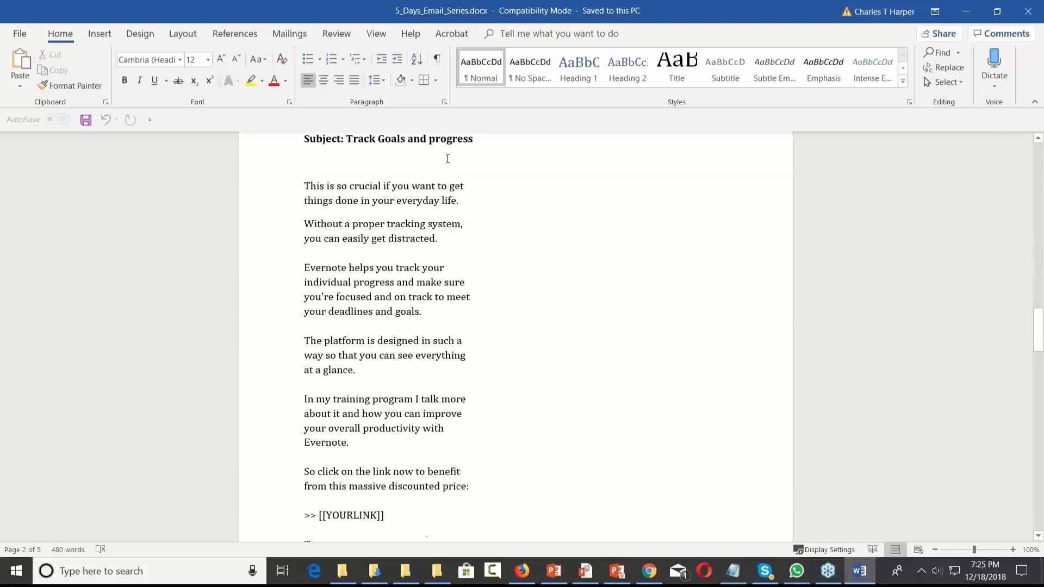
{"action": "scroll", "coordinate": [448, 158], "scroll_direction": "down", "scroll_amount": 10}
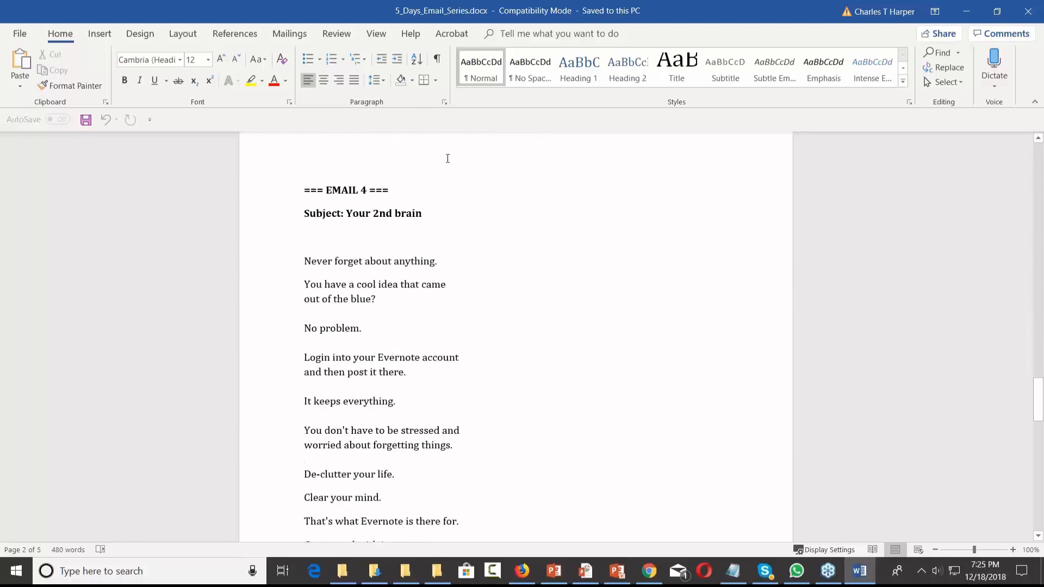
{"action": "scroll", "coordinate": [448, 159], "scroll_direction": "down", "scroll_amount": 10}
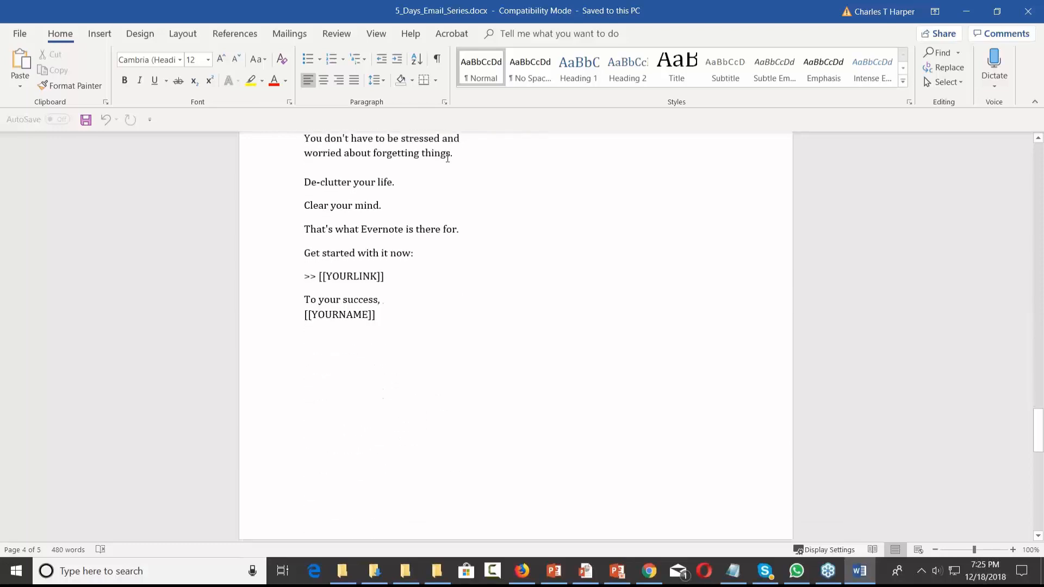
{"action": "scroll", "coordinate": [447, 158], "scroll_direction": "down", "scroll_amount": 4}
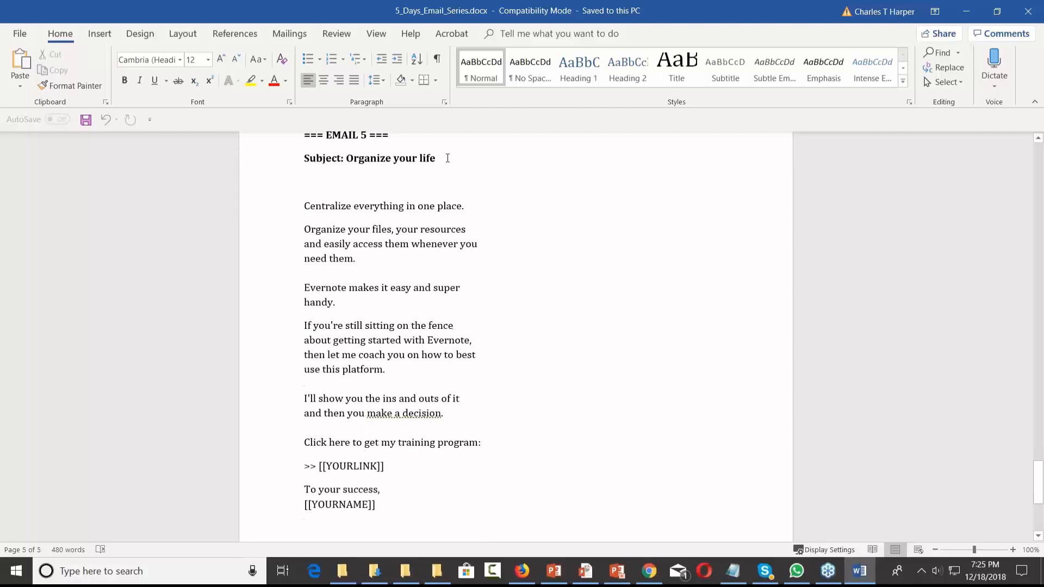
{"action": "left_click", "coordinate": [966, 11]}
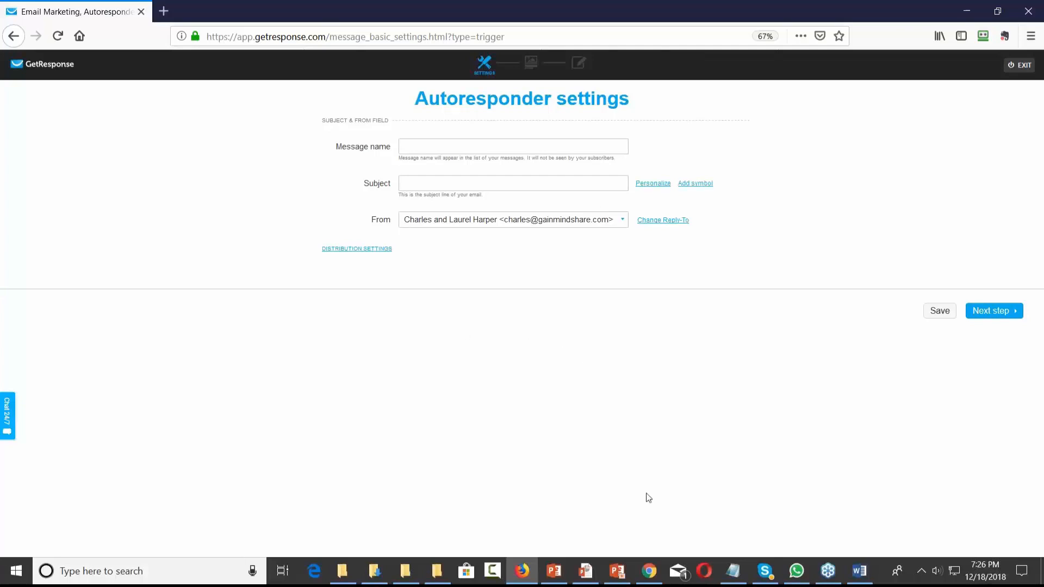
Step: Switch to the First E-Mail.txt document in Notepad and read through its whole text, from the greeting to the signature
{"action": "mouse_move", "coordinate": [732, 577]}
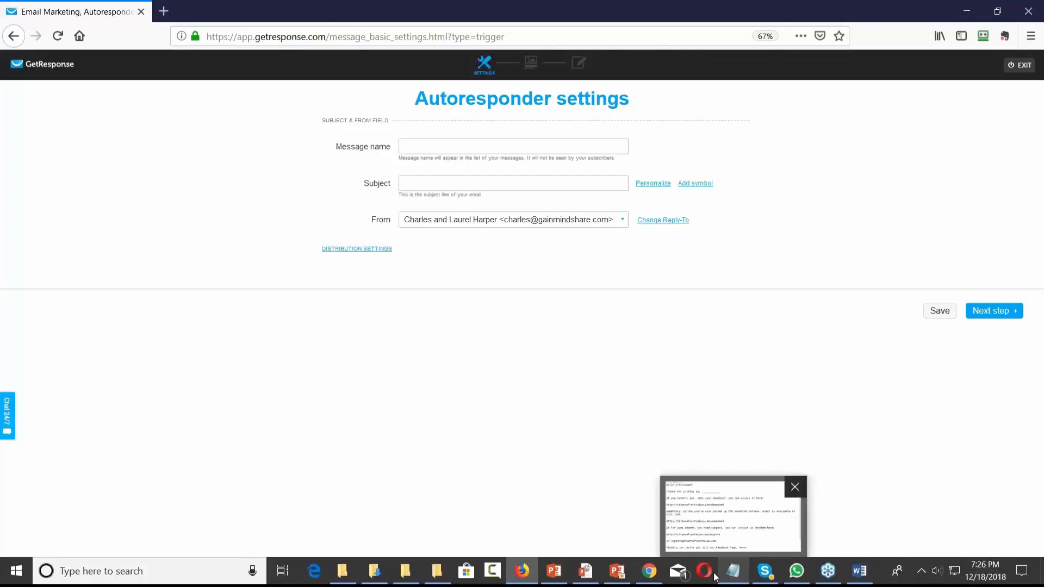
{"action": "left_click", "coordinate": [717, 533]}
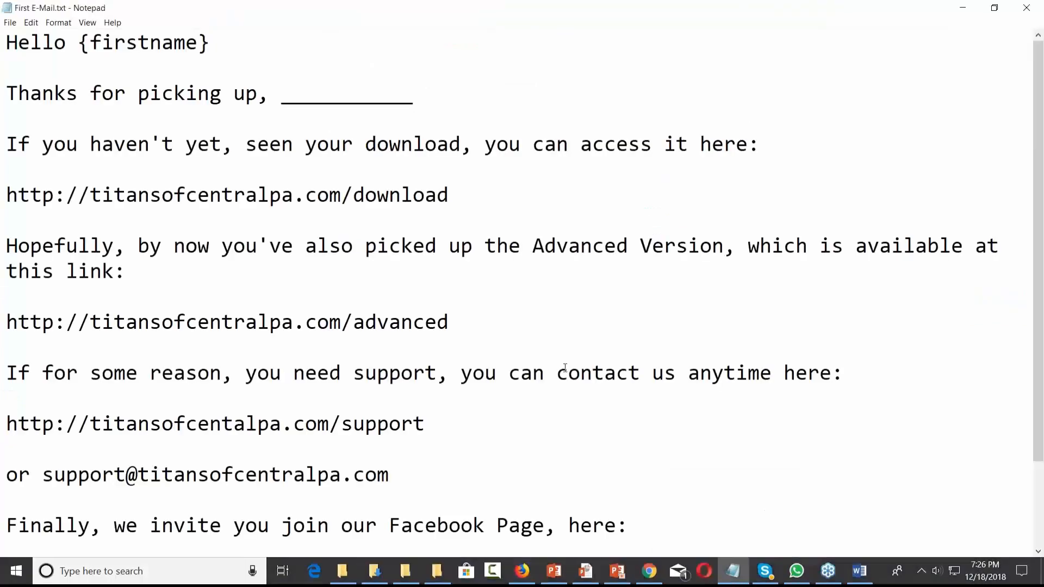
{"action": "scroll", "coordinate": [536, 315], "scroll_direction": "down", "scroll_amount": 1}
{"action": "scroll", "coordinate": [536, 317], "scroll_direction": "up", "scroll_amount": 1}
{"action": "scroll", "coordinate": [536, 317], "scroll_direction": "up", "scroll_amount": 1}
{"action": "scroll", "coordinate": [471, 305], "scroll_direction": "down", "scroll_amount": 2}
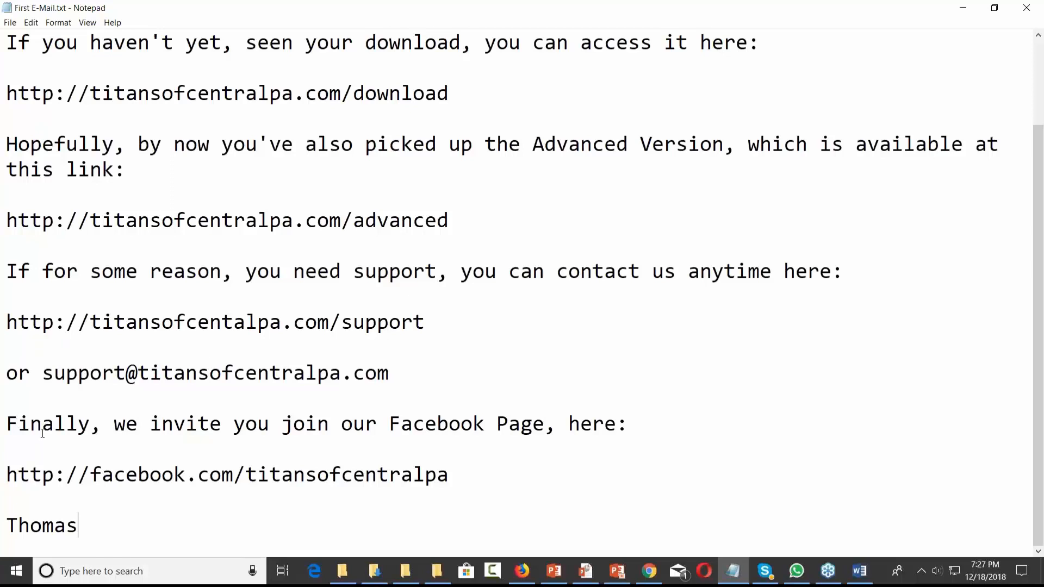
{"action": "scroll", "coordinate": [98, 432], "scroll_direction": "up", "scroll_amount": 1}
{"action": "scroll", "coordinate": [98, 432], "scroll_direction": "down", "scroll_amount": 1}
{"action": "scroll", "coordinate": [97, 432], "scroll_direction": "up", "scroll_amount": 2}
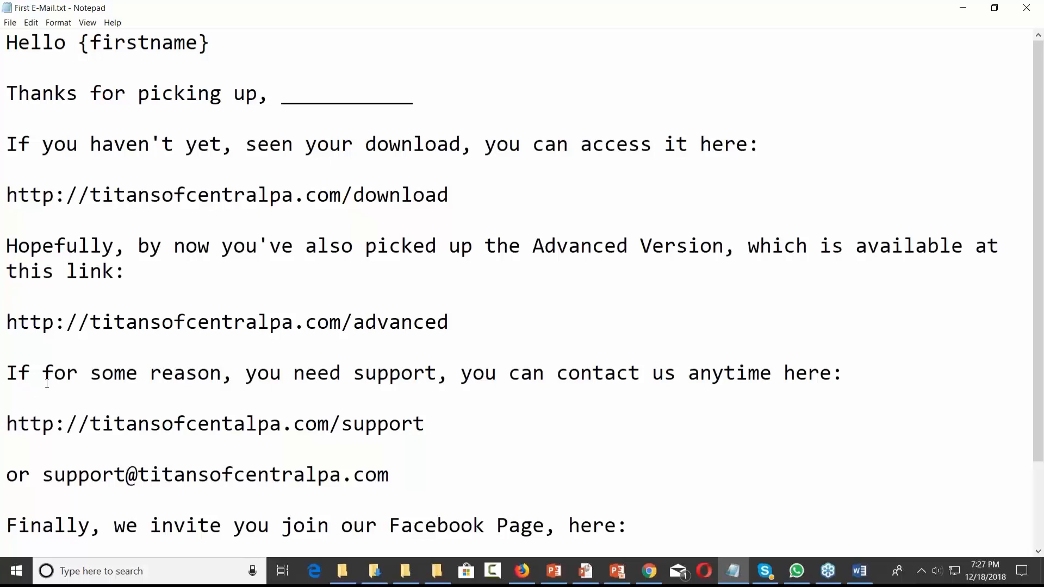
Step: Copy the entire text of First E-Mail.txt and return to the GetResponse autoresponder settings in the browser
{"action": "scroll", "coordinate": [33, 467], "scroll_direction": "down", "scroll_amount": 2}
{"action": "left_click_drag", "start_coordinate": [87, 517], "coordinate": [6, 32]}
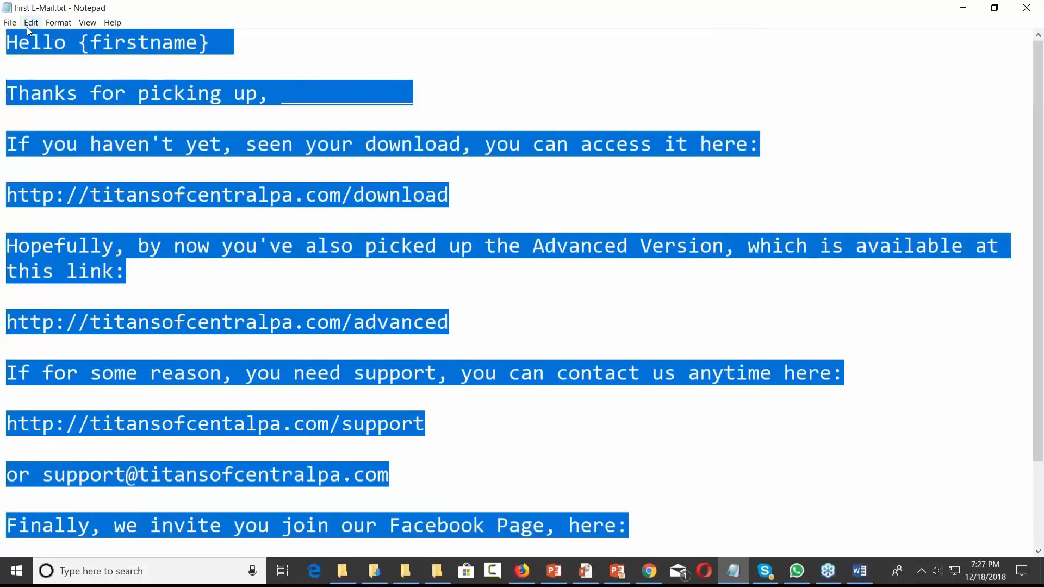
{"action": "right_click", "coordinate": [37, 44]}
{"action": "left_click", "coordinate": [64, 82]}
{"action": "left_click", "coordinate": [961, 9]}
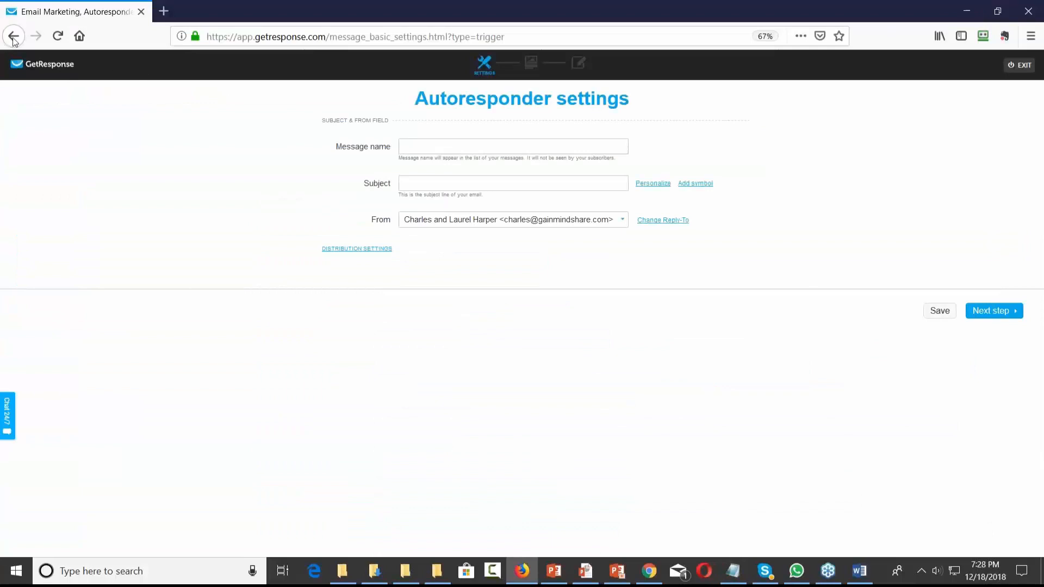
Step: Exit the day 2 message settings without filling them in and go to the GetResponse dashboard
{"action": "left_click", "coordinate": [1018, 70]}
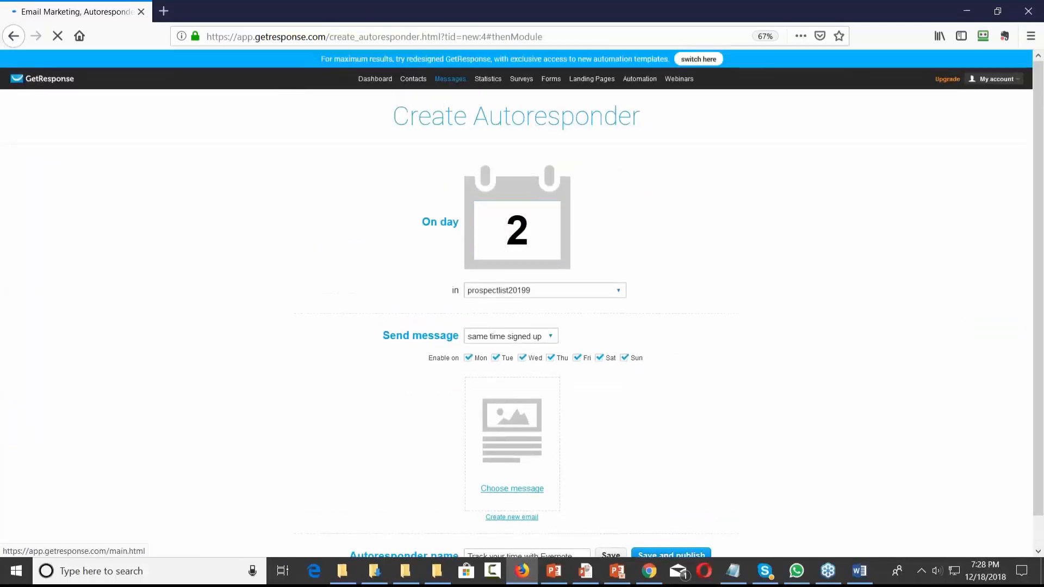
{"action": "left_click", "coordinate": [38, 81]}
{"action": "left_click", "coordinate": [592, 264]}
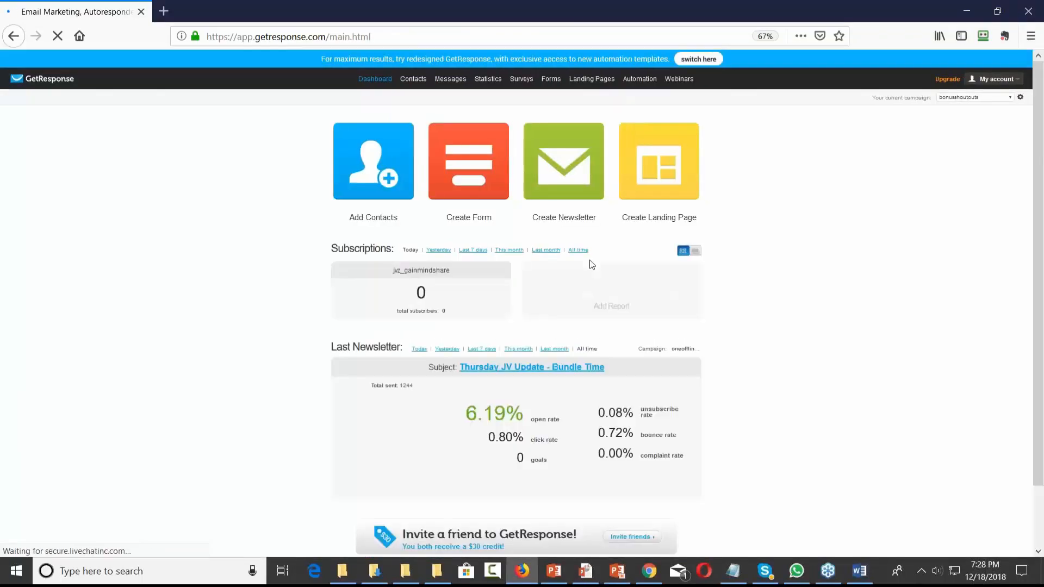
Step: Create a new campaign named newproduct20119
{"action": "left_click", "coordinate": [1012, 98]}
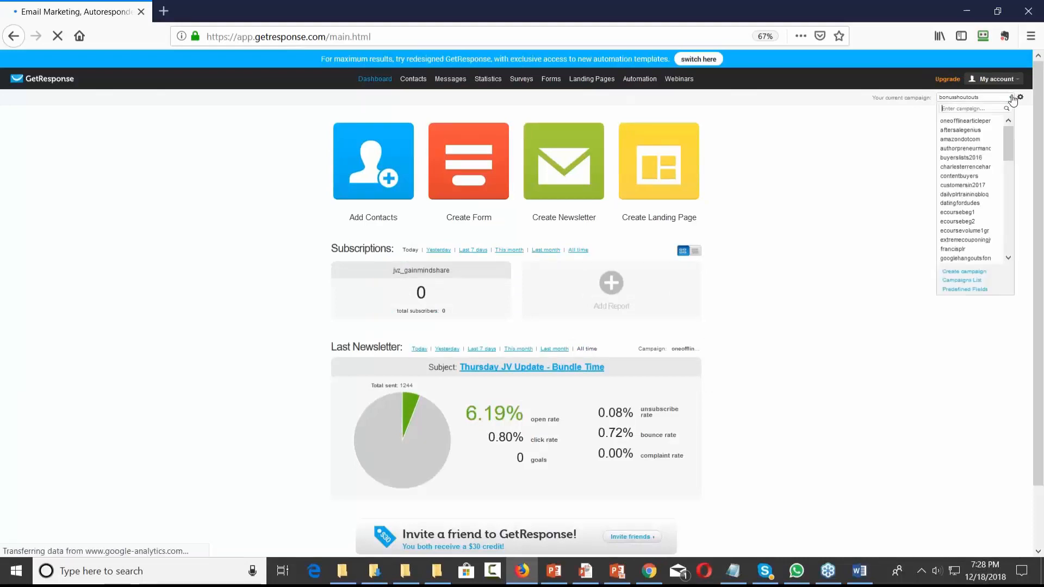
{"action": "left_click", "coordinate": [960, 272]}
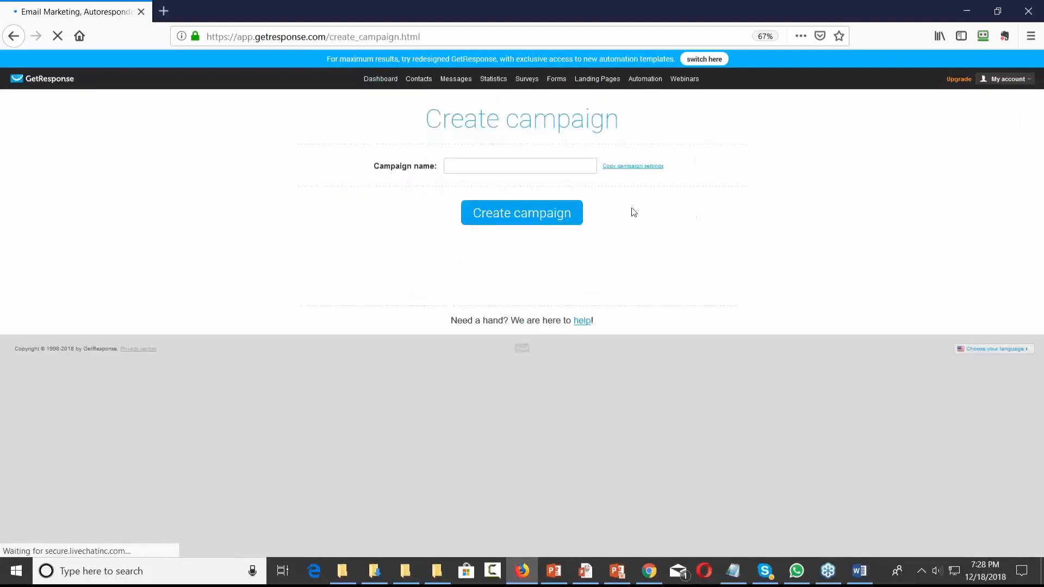
{"action": "left_click", "coordinate": [529, 163]}
{"action": "type", "text": "newpro"}
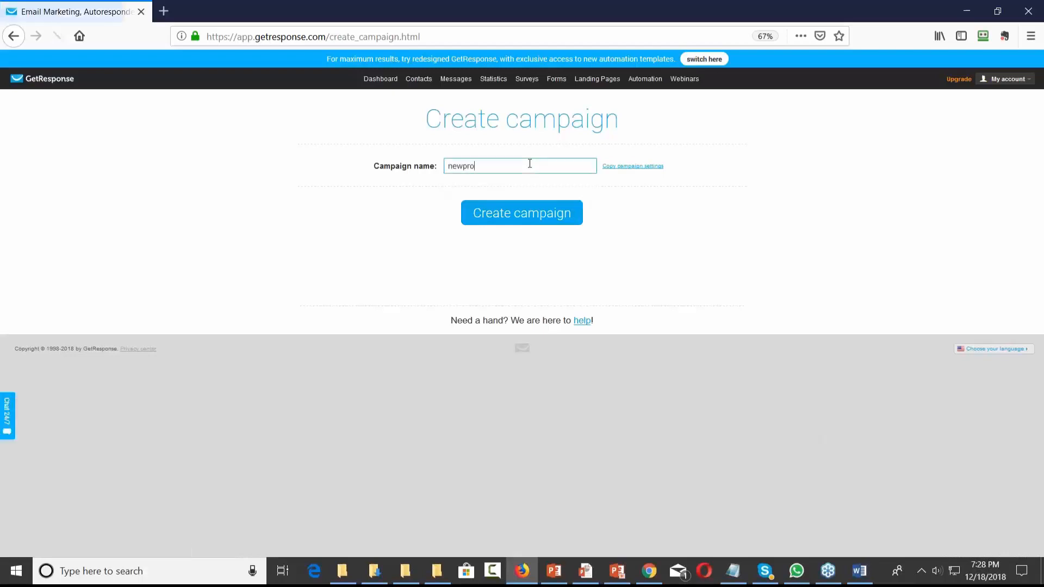
{"action": "type", "text": "duct2011"}
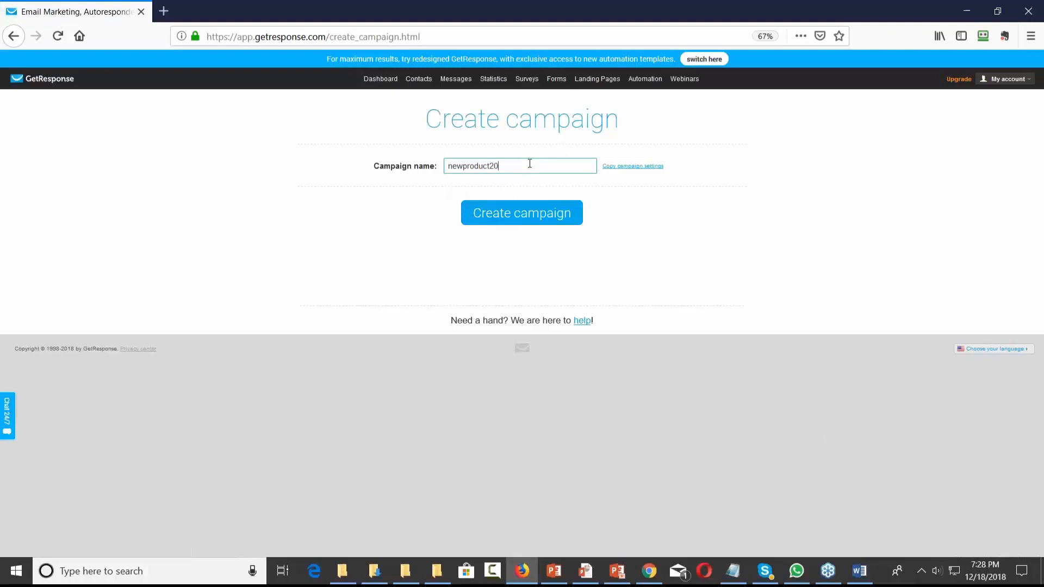
{"action": "type", "text": "9"}
{"action": "left_click", "coordinate": [533, 218]}
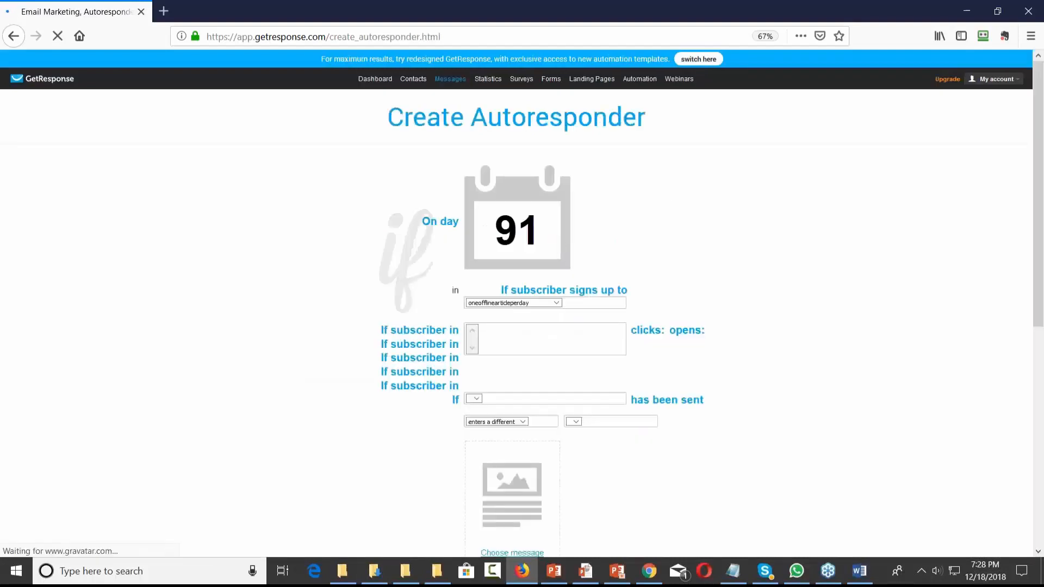
Step: Set the new autoresponder to day 1 and assign it to the newproduct20119 campaign
{"action": "left_click", "coordinate": [529, 227]}
{"action": "double_click", "coordinate": [529, 227]}
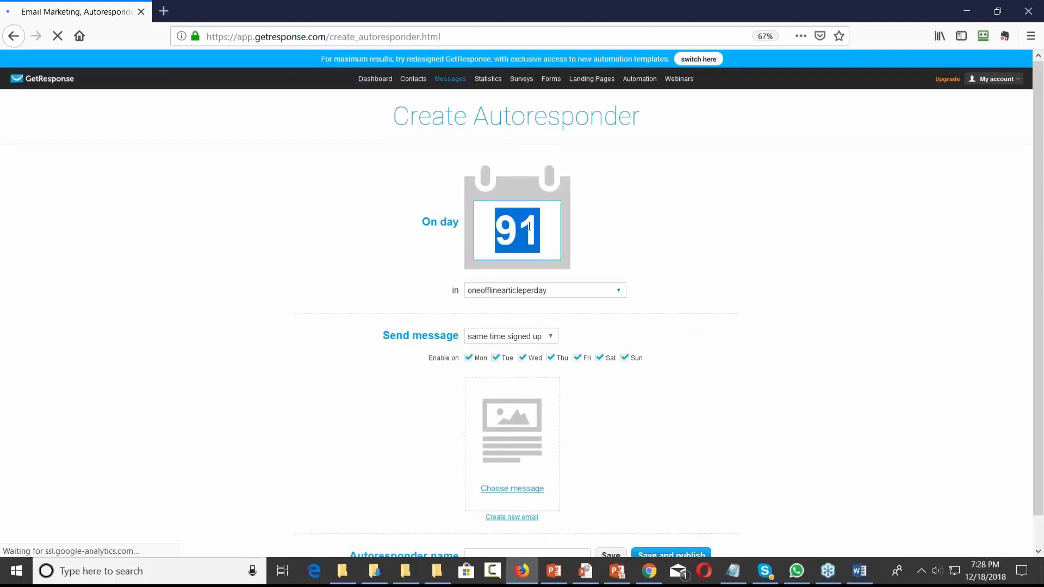
{"action": "type", "text": "1"}
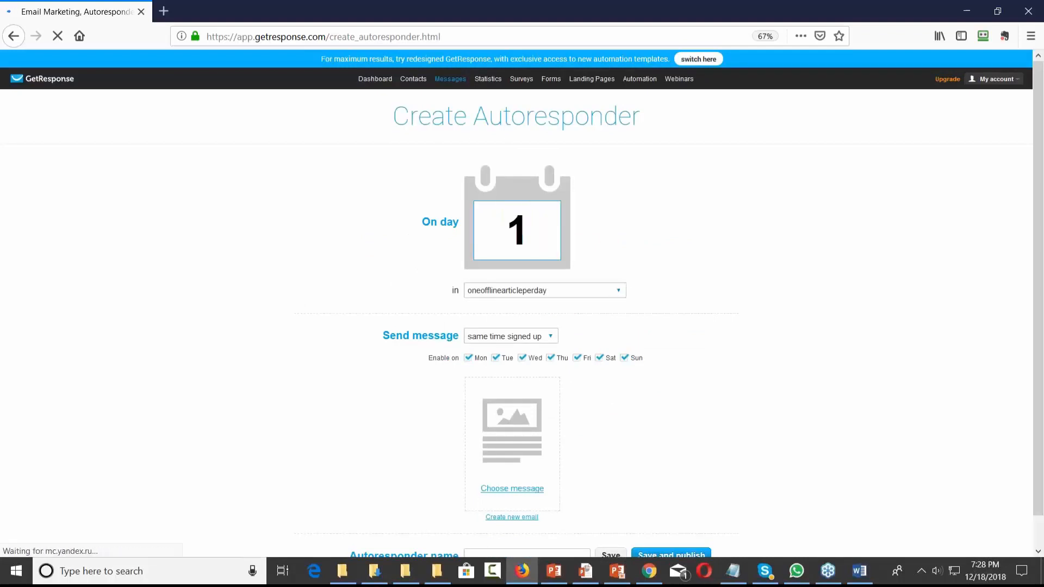
{"action": "left_click", "coordinate": [620, 292]}
{"action": "scroll", "coordinate": [599, 326], "scroll_direction": "down", "scroll_amount": 2}
{"action": "scroll", "coordinate": [597, 326], "scroll_direction": "down", "scroll_amount": 6}
{"action": "scroll", "coordinate": [597, 326], "scroll_direction": "down", "scroll_amount": 2}
{"action": "left_click", "coordinate": [512, 374]}
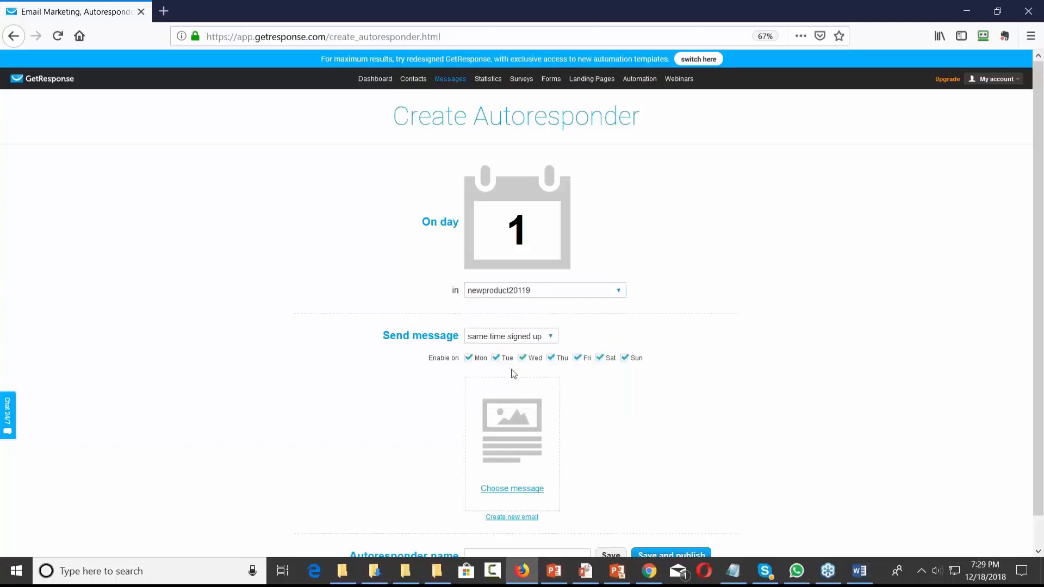
Step: Create a new email for the autoresponder with the message name "Thanks For Purchasing Our Content"
{"action": "scroll", "coordinate": [683, 316], "scroll_direction": "down", "scroll_amount": 1}
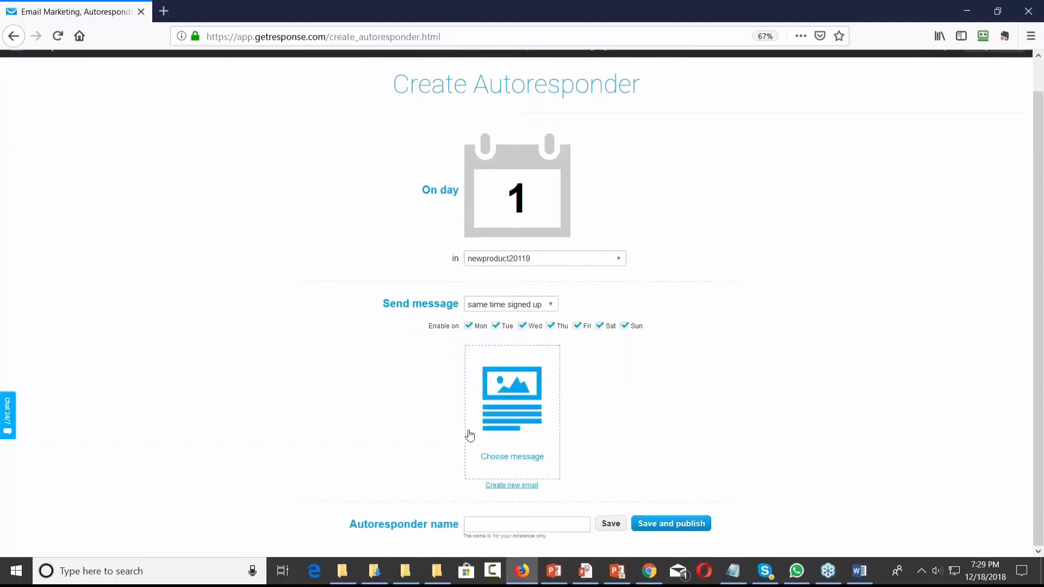
{"action": "left_click", "coordinate": [514, 487]}
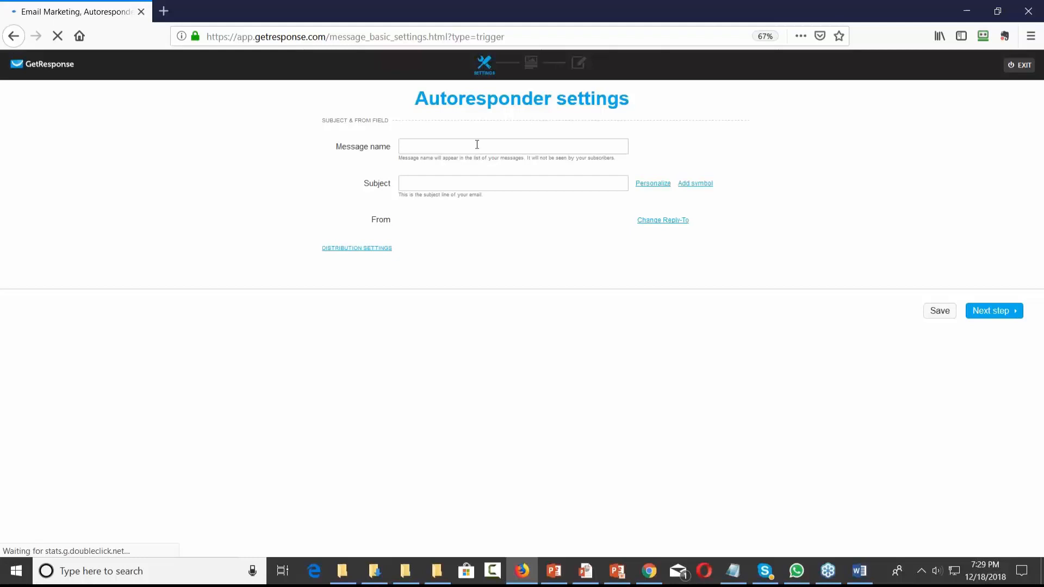
{"action": "left_click", "coordinate": [477, 144]}
{"action": "type", "text": "Thanks"}
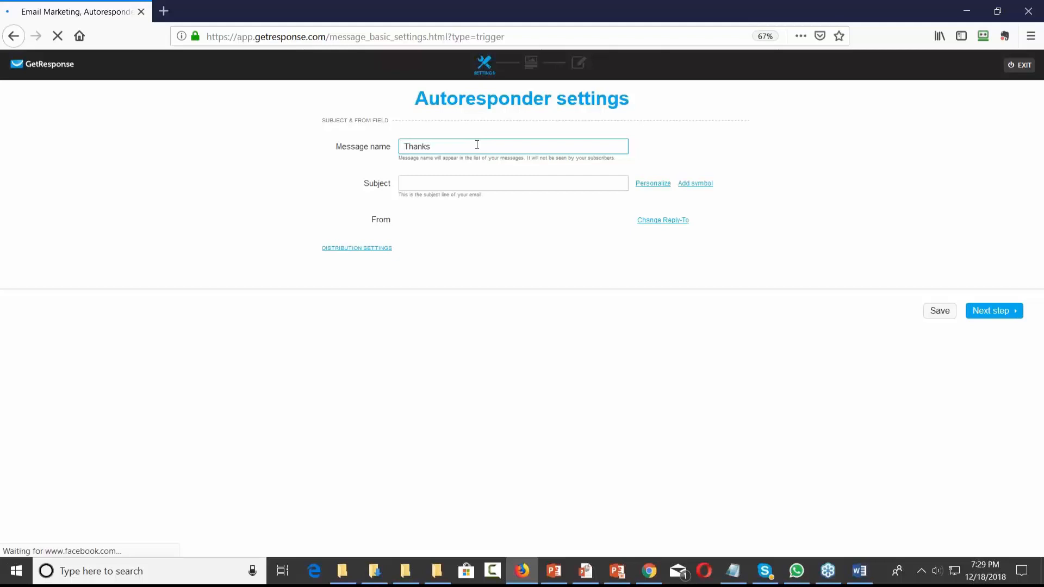
{"action": "type", "text": " For P"}
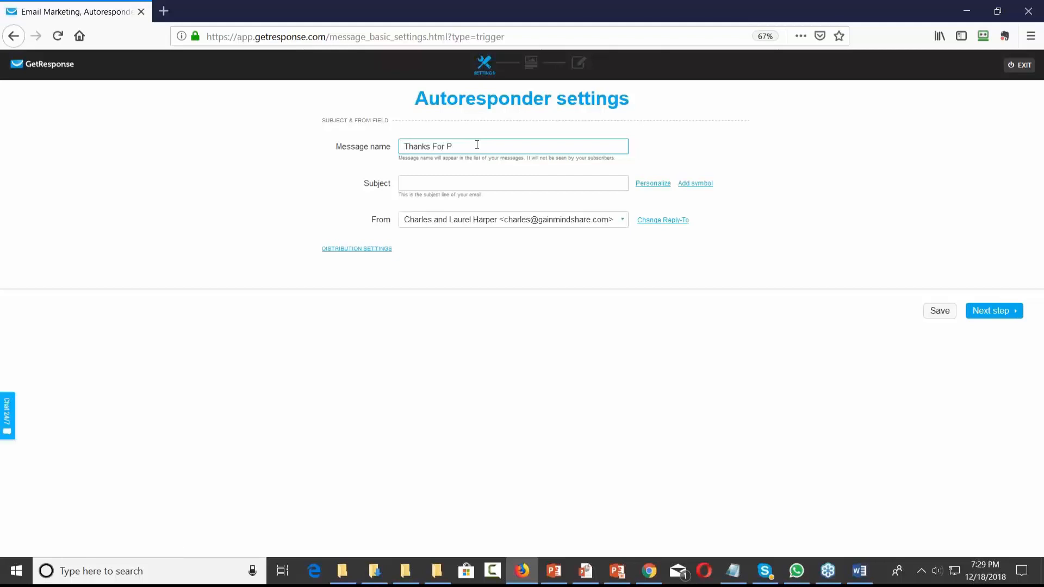
{"action": "type", "text": "urchasing Our Content"}
Step: Set the email subject to "Thanks for Purchasing Our Content" and save the message settings
{"action": "left_click", "coordinate": [456, 184]}
{"action": "type", "text": "Thanks for Purchasing OUr"}
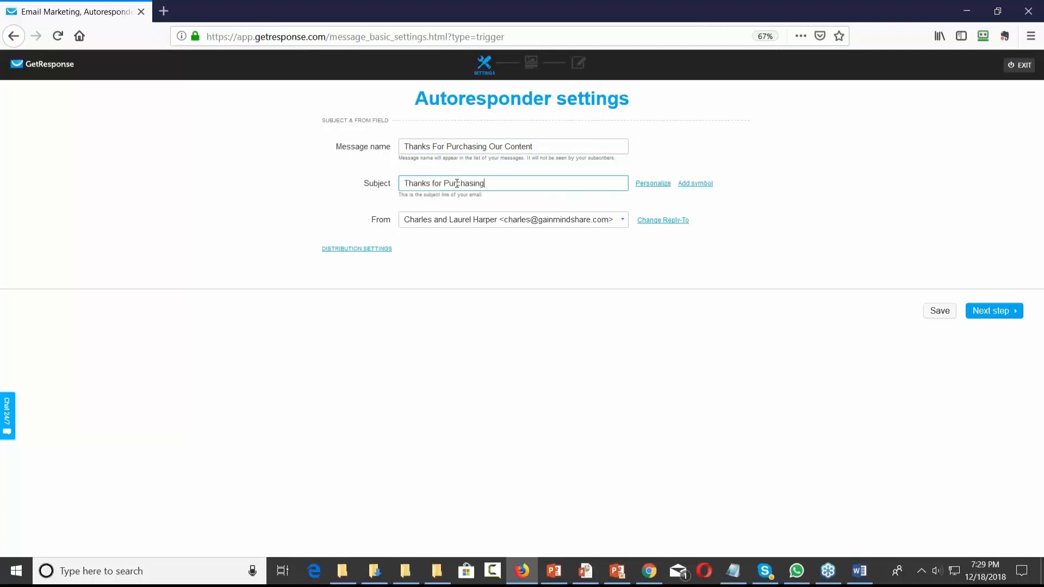
{"action": "key", "text": "BackSpace"}
{"action": "key", "text": "BackSpace"}
{"action": "type", "text": "ur Conten"}
{"action": "left_click", "coordinate": [940, 311]}
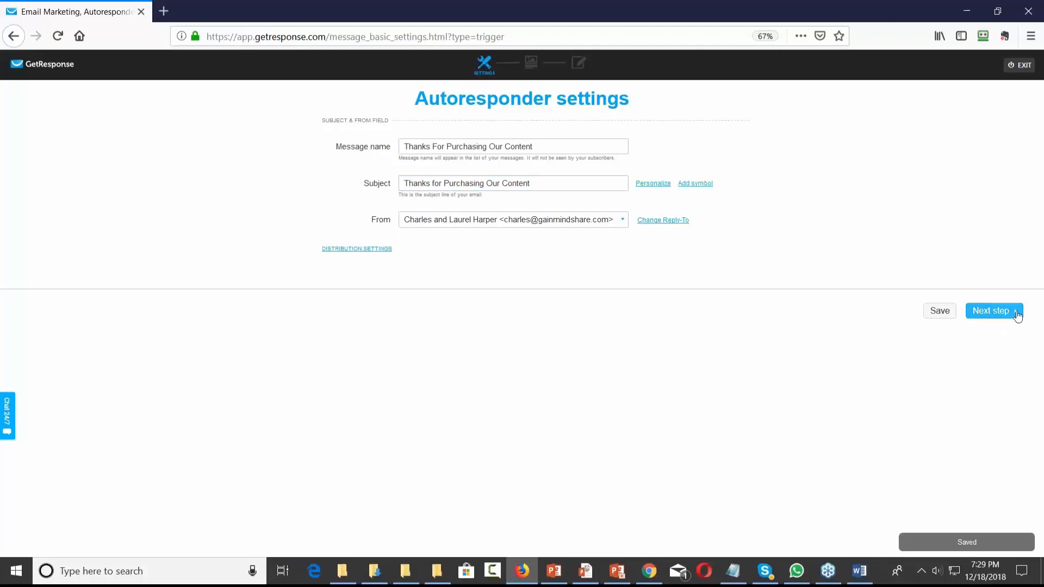
Step: Continue to the template choice and start the email from scratch with the Blank template
{"action": "left_click", "coordinate": [1017, 314]}
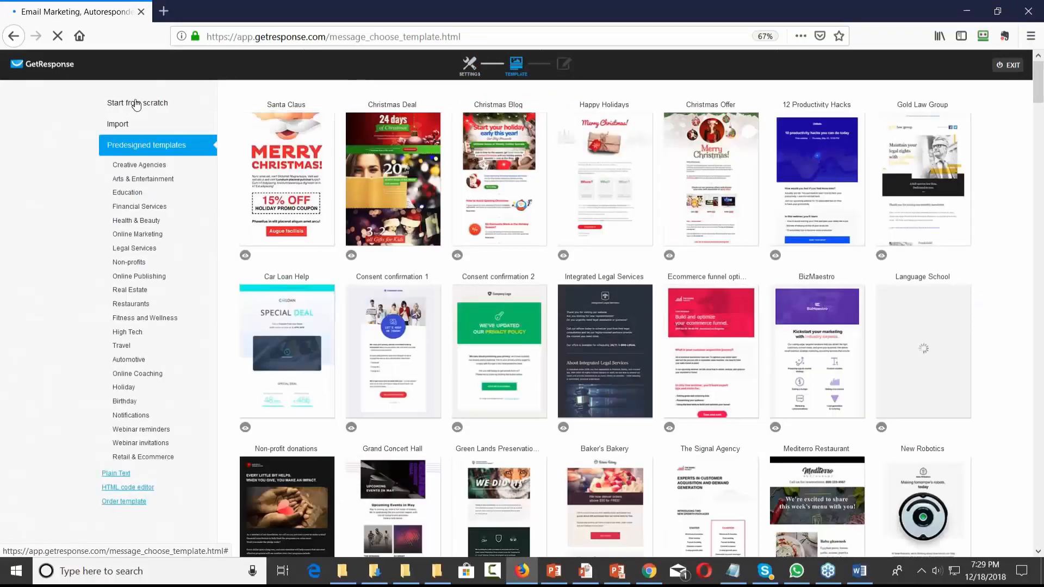
{"action": "left_click", "coordinate": [135, 103]}
{"action": "mouse_move", "coordinate": [530, 361]}
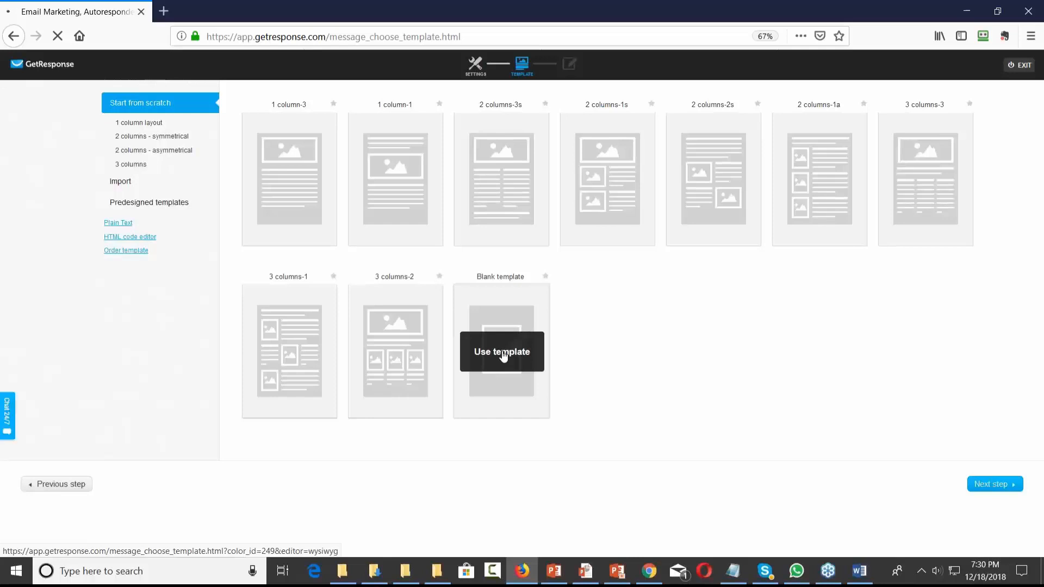
{"action": "left_click", "coordinate": [503, 354]}
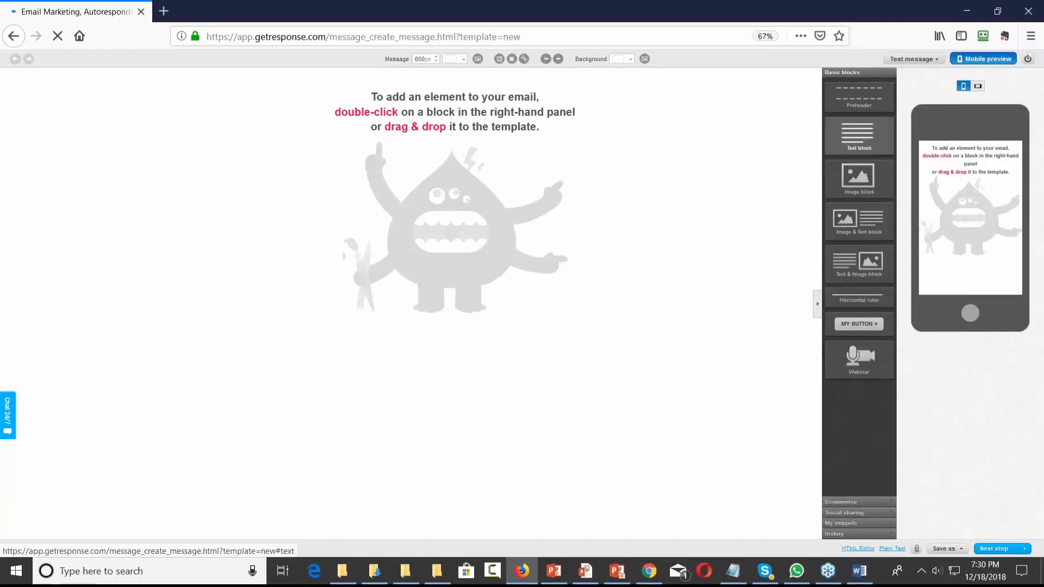
Step: Add a text block to the email and replace its placeholder heading and body with the copied first-email text
{"action": "left_click", "coordinate": [857, 133]}
{"action": "left_click_drag", "start_coordinate": [858, 134], "coordinate": [321, 90]}
{"action": "key", "text": "BackSpace"}
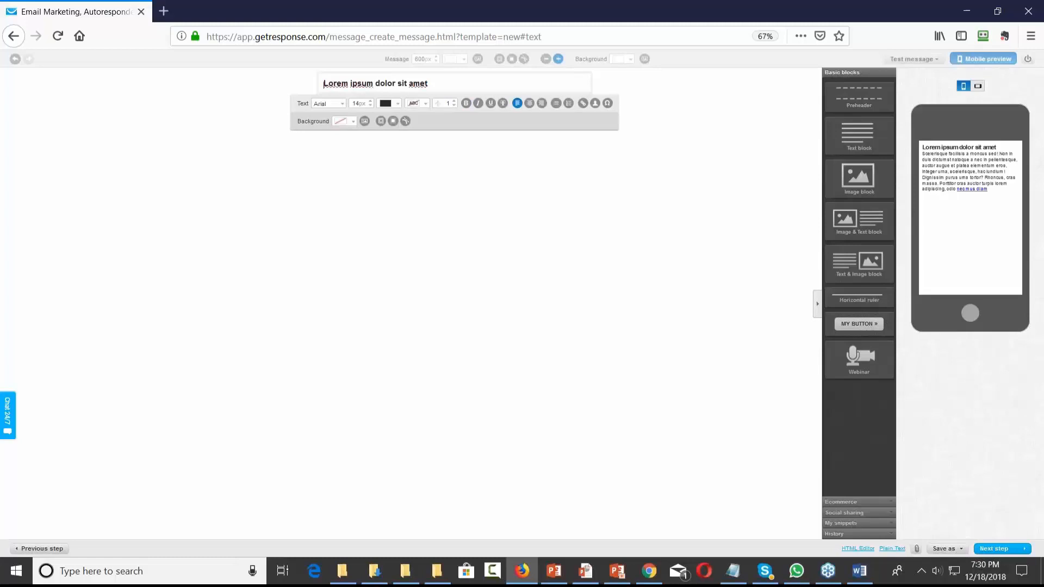
{"action": "left_click_drag", "start_coordinate": [453, 80], "coordinate": [280, 81]}
{"action": "key", "text": "BackSpace"}
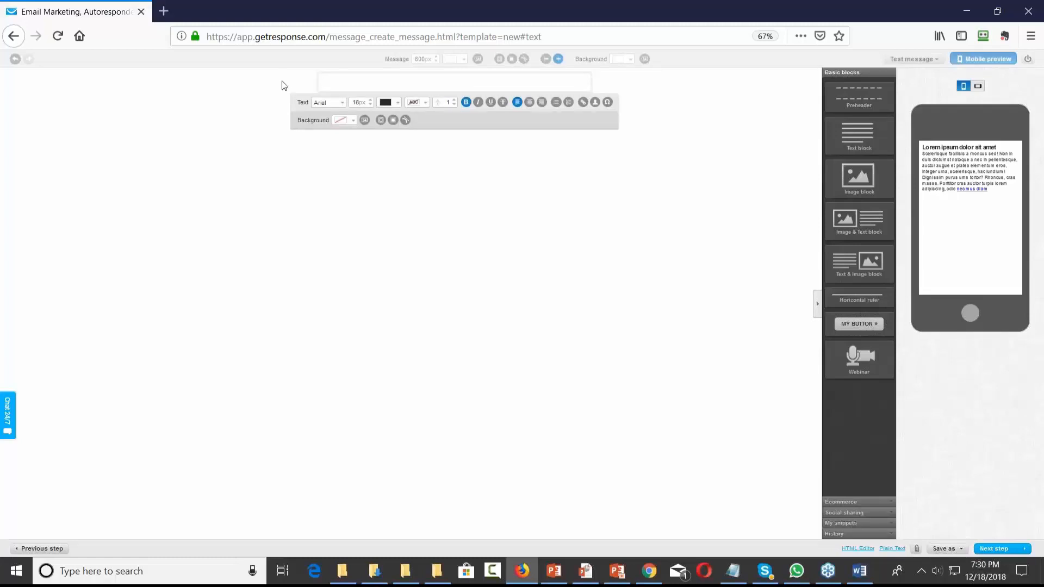
{"action": "key", "text": "ctrl+v"}
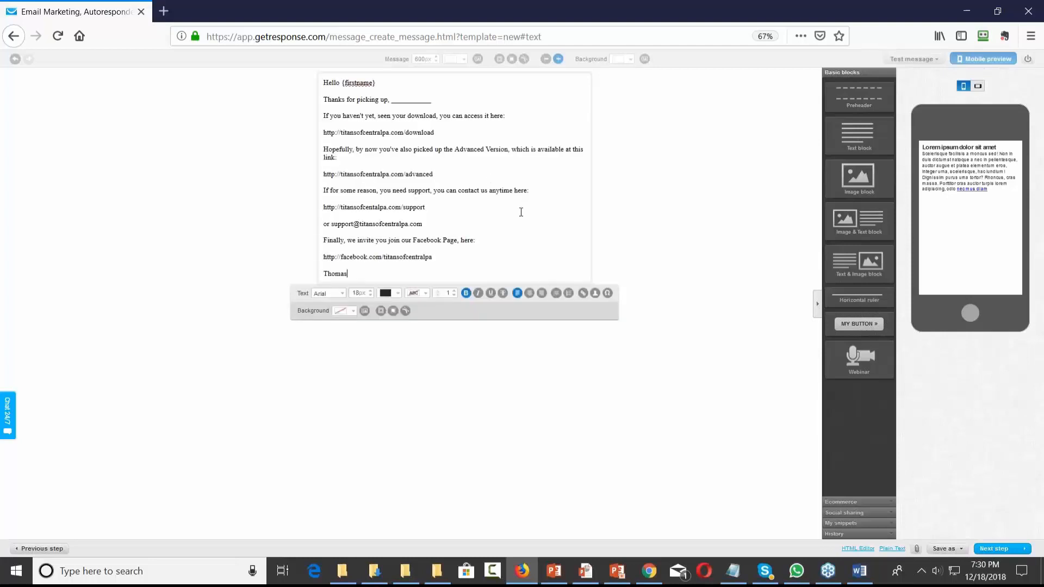
Step: Replace {firstname} in the greeting with the [[firstname]] contact data field
{"action": "left_click_drag", "start_coordinate": [378, 83], "coordinate": [342, 83]}
{"action": "key", "text": "BackSpace"}
{"action": "left_click", "coordinate": [595, 295]}
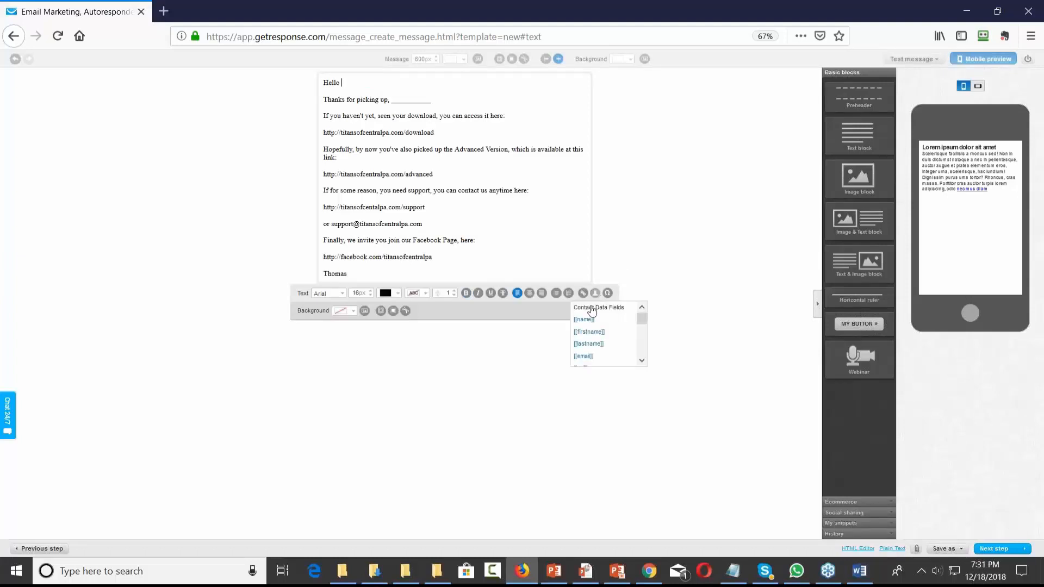
{"action": "left_click", "coordinate": [589, 331]}
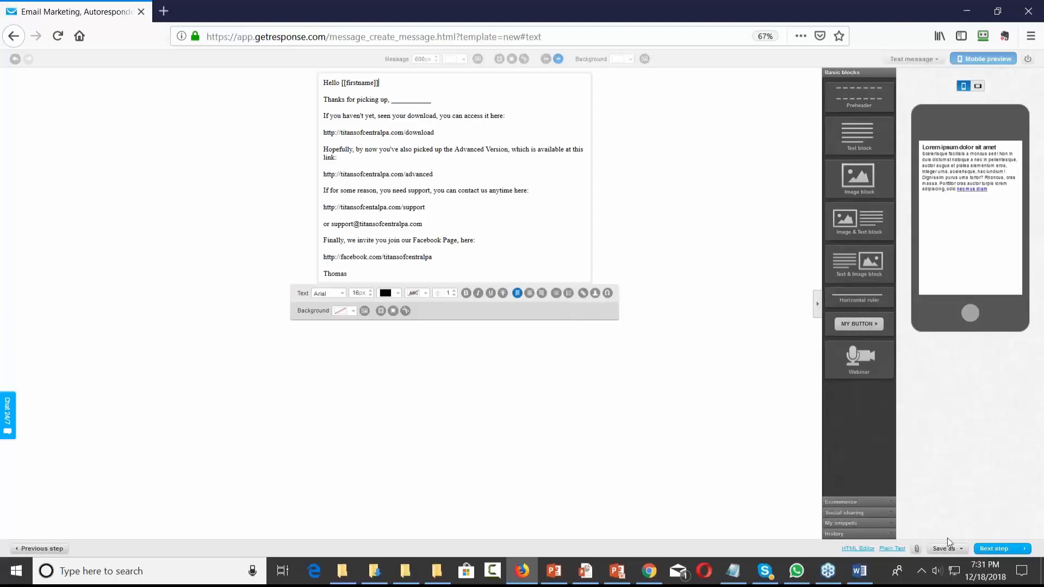
Step: Generate the email's plain-text version from the HTML and separate its lines with blank lines down through the download link
{"action": "left_click", "coordinate": [890, 549]}
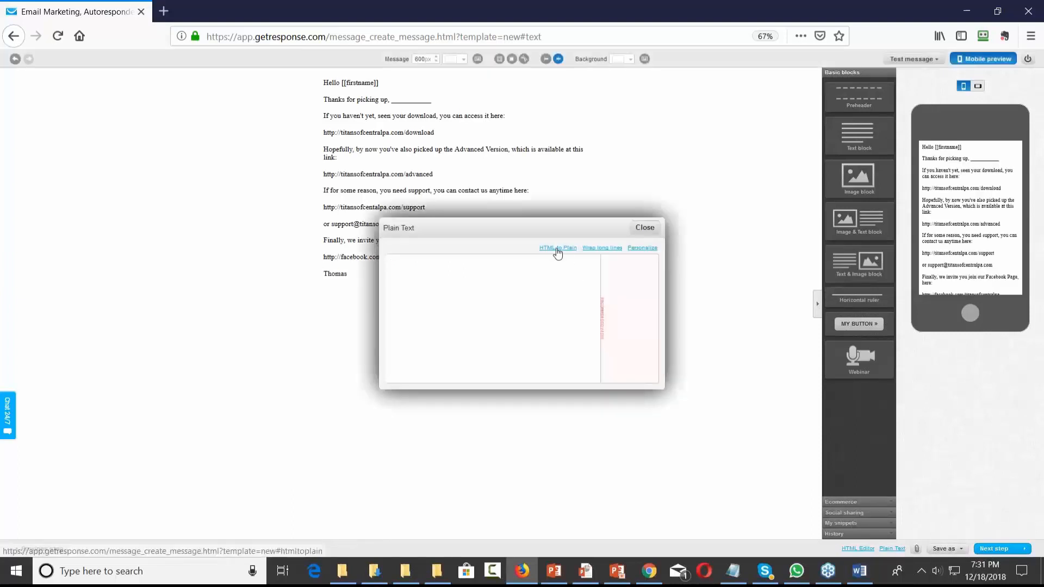
{"action": "left_click", "coordinate": [557, 249]}
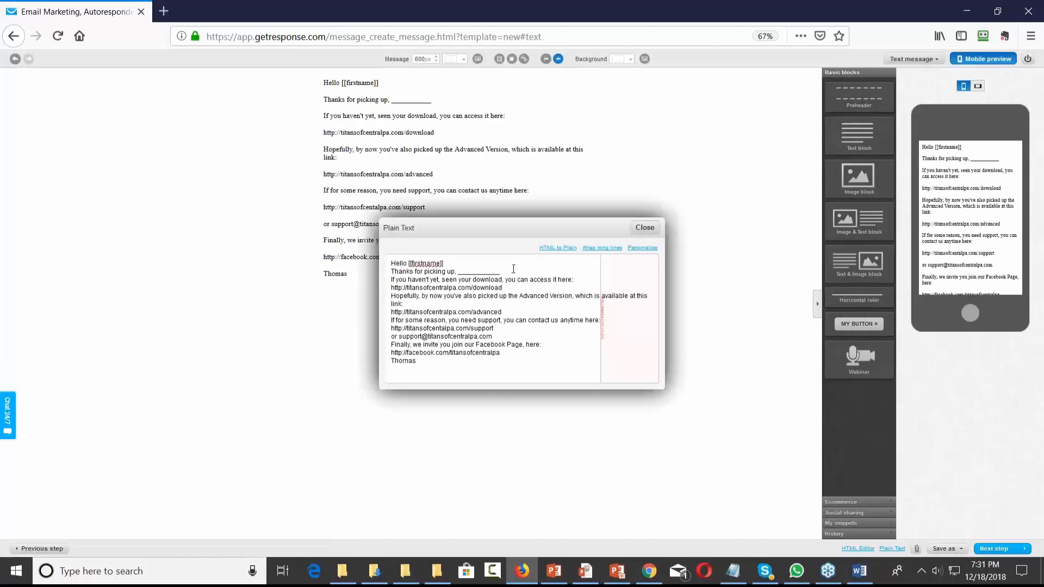
{"action": "key", "text": "Return"}
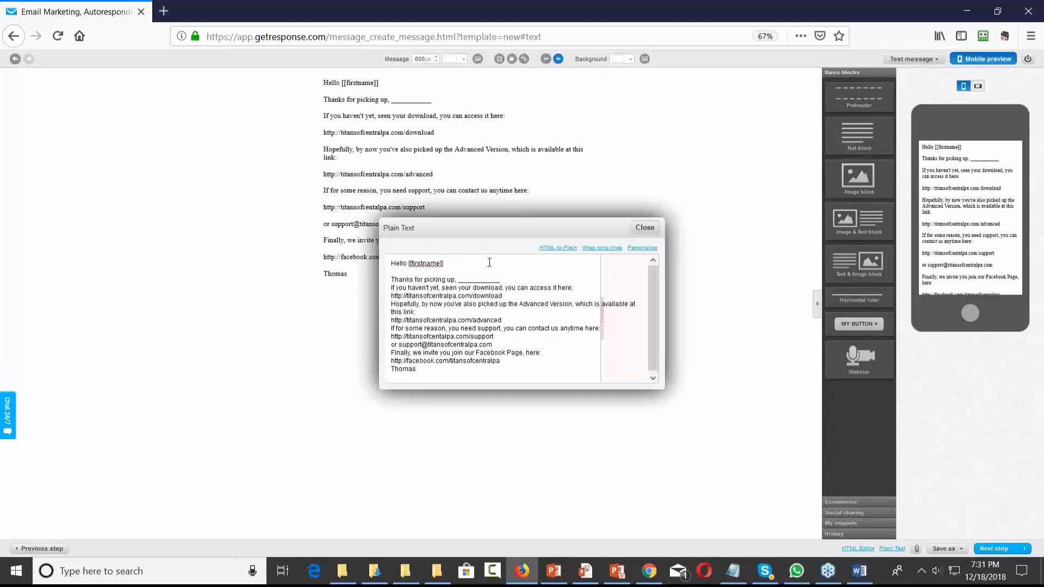
{"action": "left_click", "coordinate": [536, 282]}
{"action": "key", "text": "Return"}
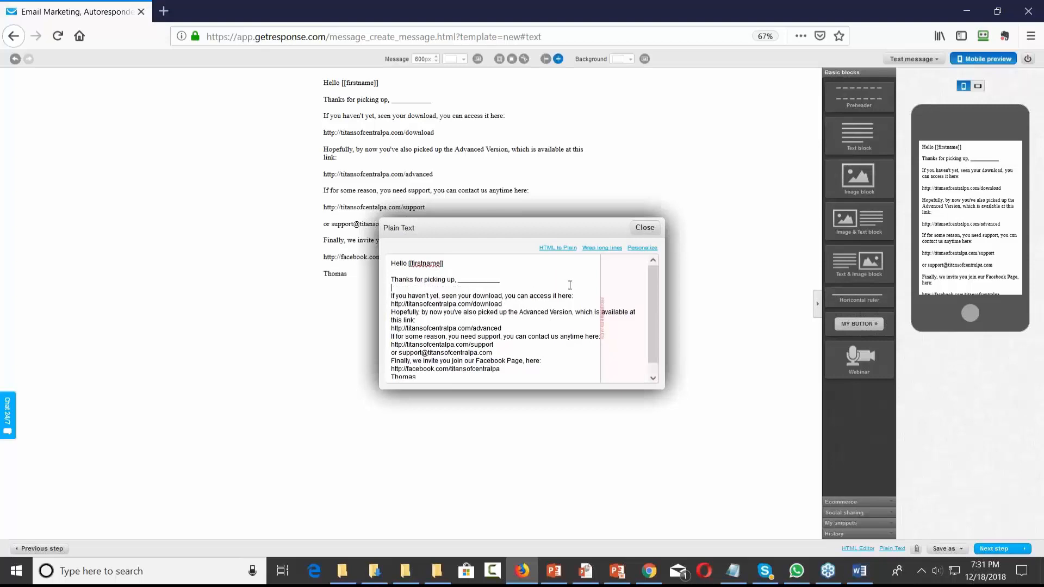
{"action": "key", "text": "Return"}
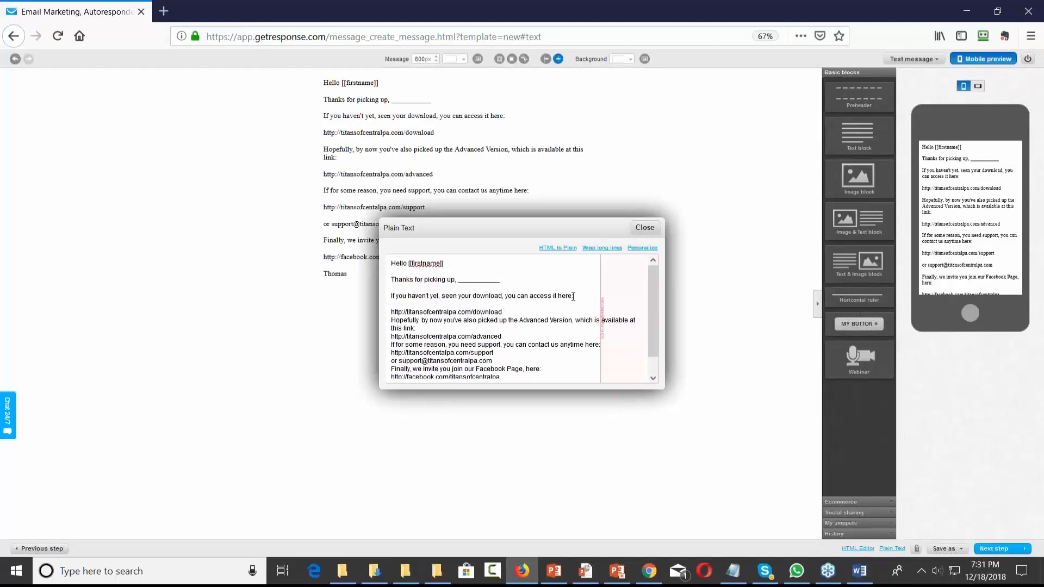
{"action": "left_click", "coordinate": [548, 312]}
{"action": "key", "text": "Return"}
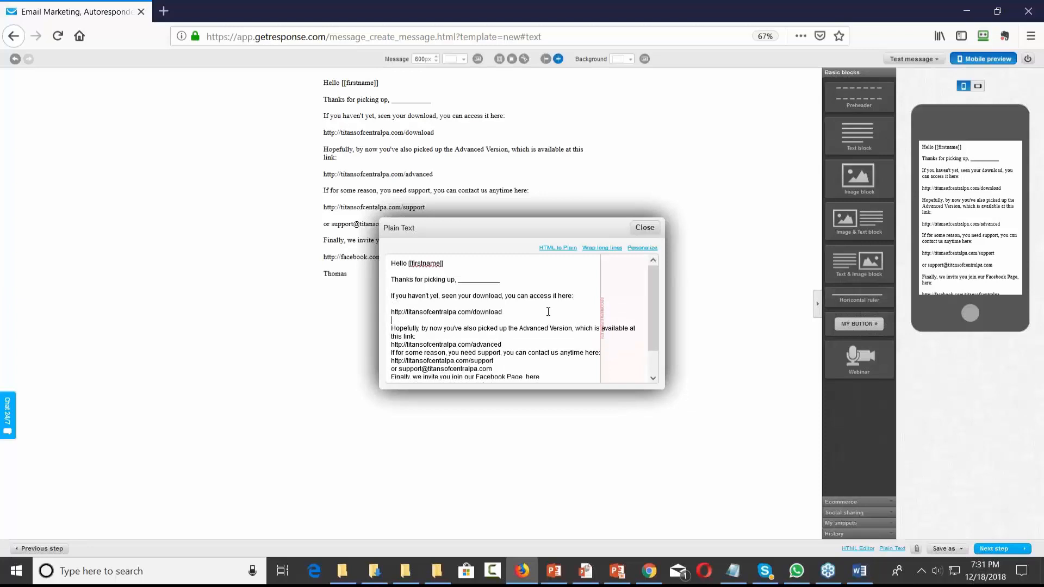
Step: Insert blank lines after the Advanced Version sentence and after its link in the plain-text version
{"action": "left_click", "coordinate": [468, 331]}
{"action": "left_click", "coordinate": [449, 336]}
{"action": "key", "text": "Return"}
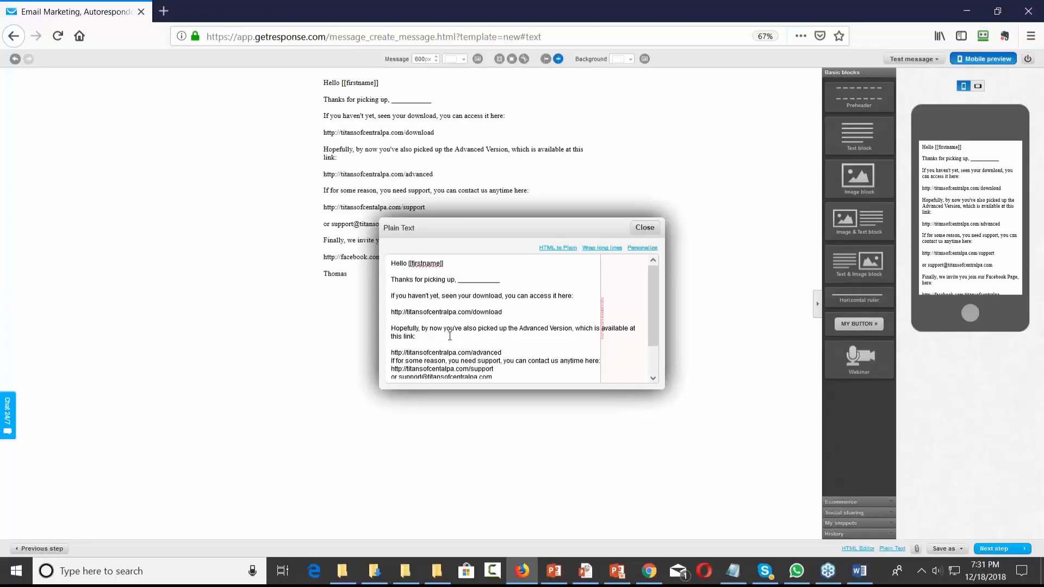
{"action": "left_click", "coordinate": [520, 353]}
{"action": "key", "text": "Return"}
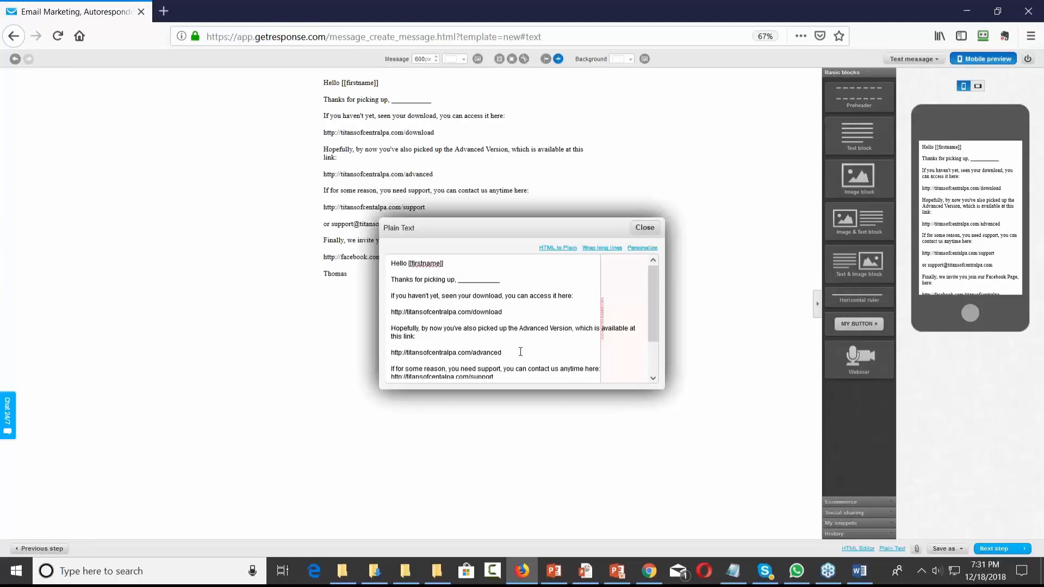
Step: Insert blank lines around the support link, the support email line and the Facebook Page sentence in the plain-text version
{"action": "scroll", "coordinate": [538, 351], "scroll_direction": "down", "scroll_amount": 2}
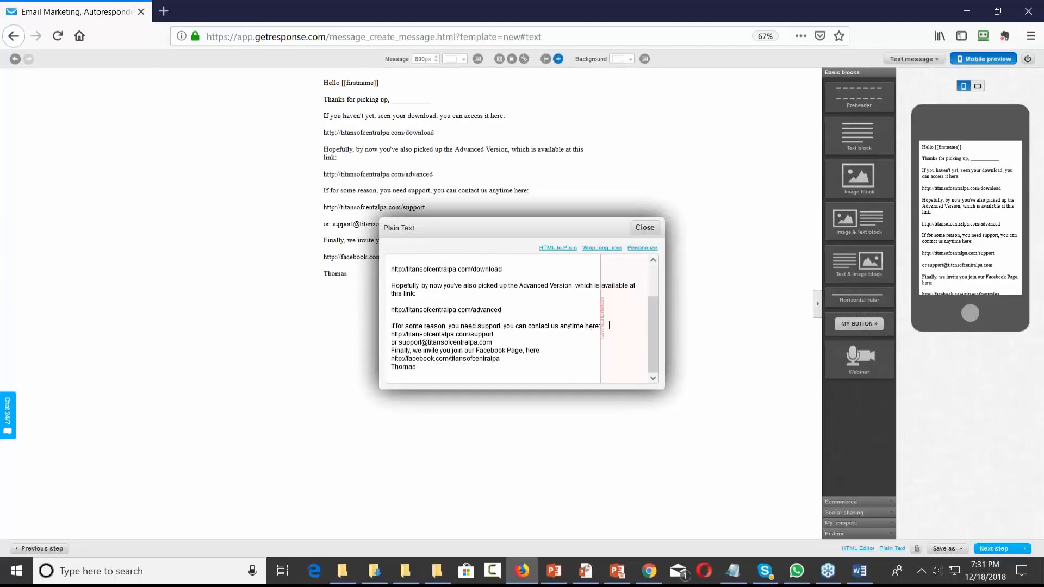
{"action": "key", "text": "Return"}
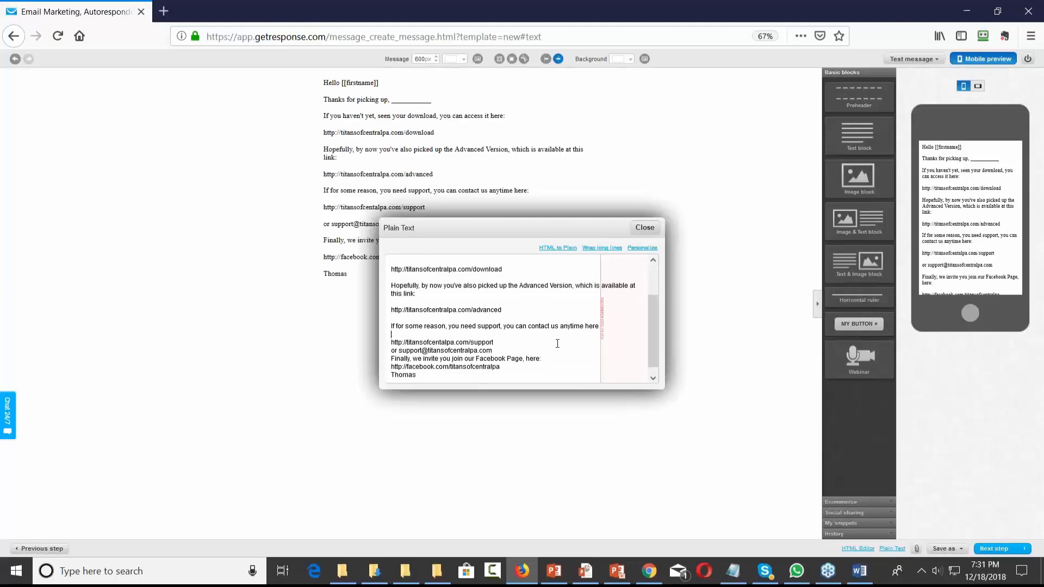
{"action": "left_click", "coordinate": [500, 345]}
{"action": "key", "text": "Return"}
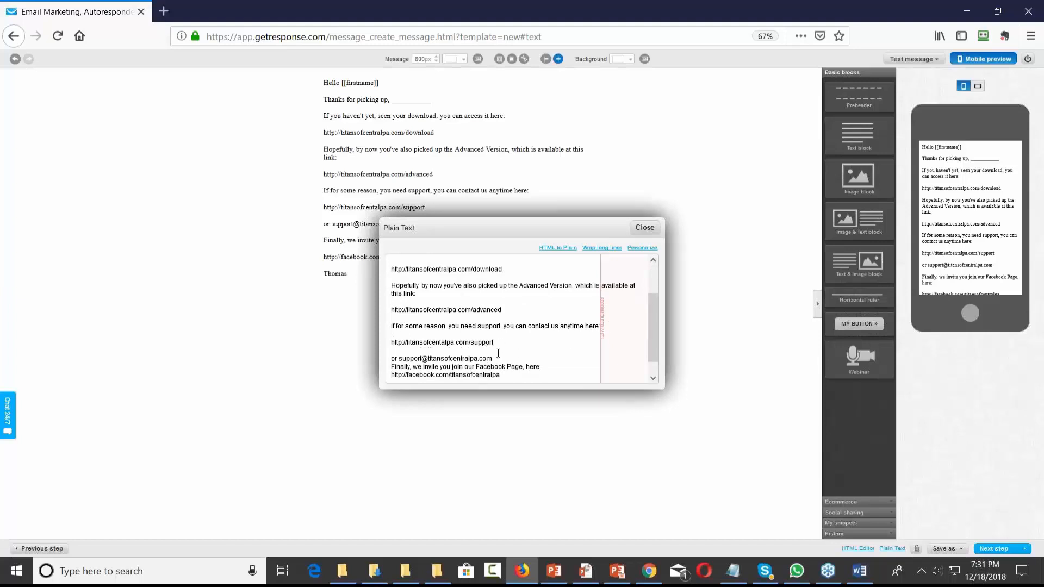
{"action": "left_click", "coordinate": [501, 359]}
{"action": "key", "text": "Return"}
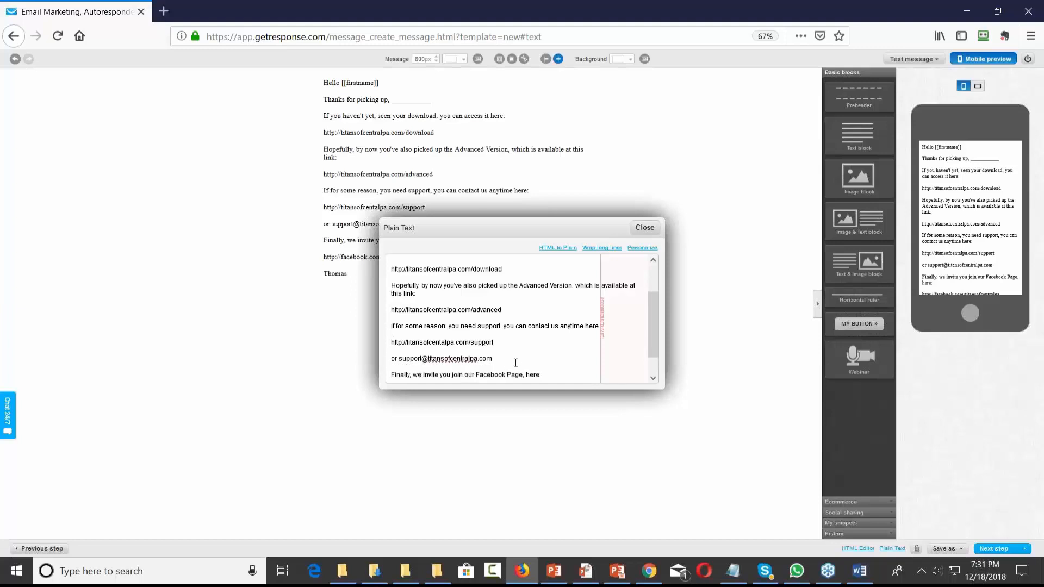
{"action": "scroll", "coordinate": [554, 352], "scroll_direction": "down", "scroll_amount": 1}
{"action": "left_click", "coordinate": [554, 352]}
{"action": "key", "text": "Return"}
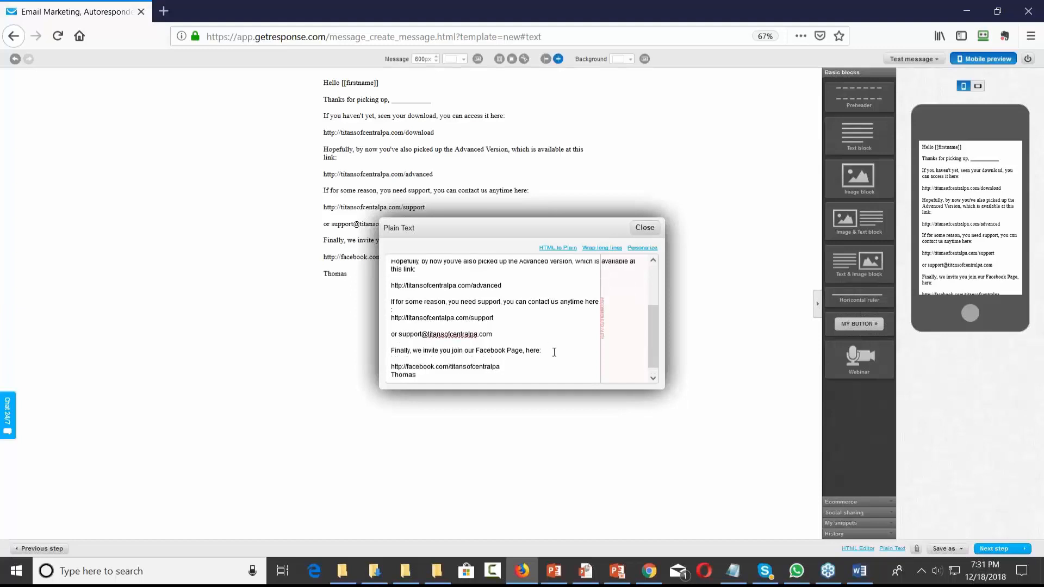
{"action": "scroll", "coordinate": [541, 370], "scroll_direction": "up", "scroll_amount": 3}
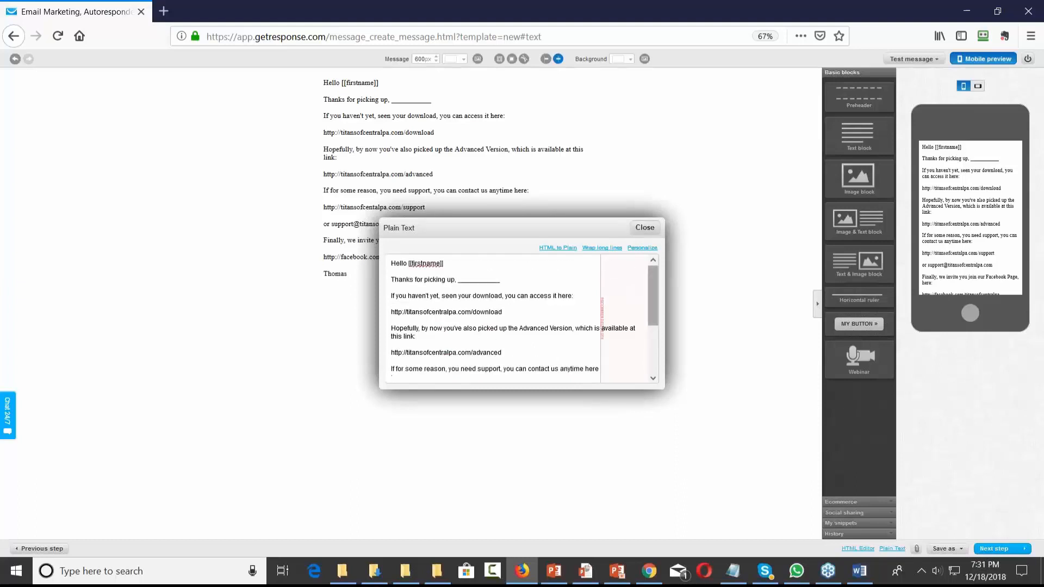
Step: Close the plain-text version, save the message and continue to the autoresponder settings
{"action": "left_click", "coordinate": [646, 229]}
{"action": "left_click", "coordinate": [953, 553]}
{"action": "left_click", "coordinate": [937, 533]}
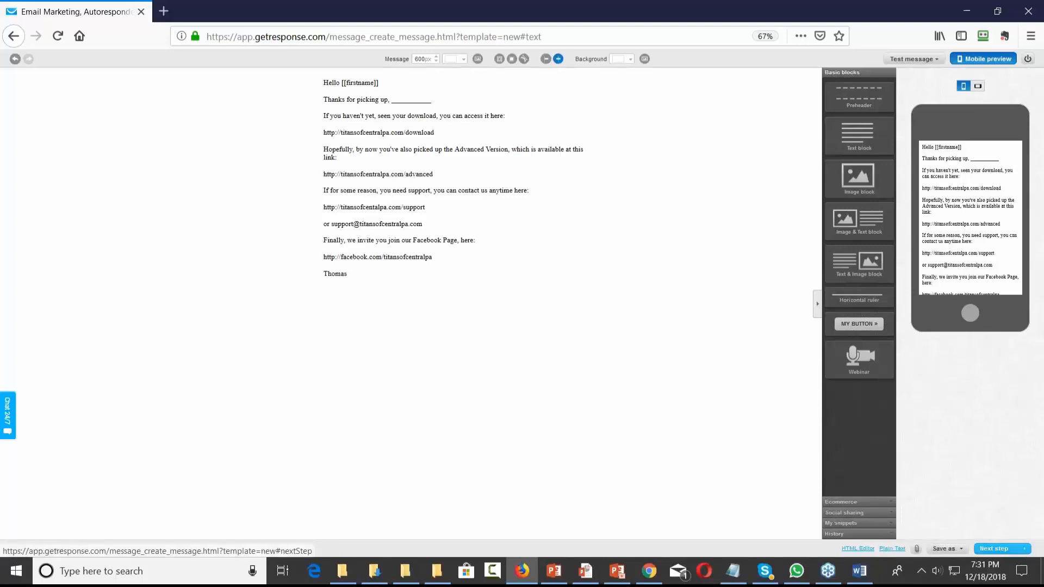
{"action": "left_click", "coordinate": [993, 549]}
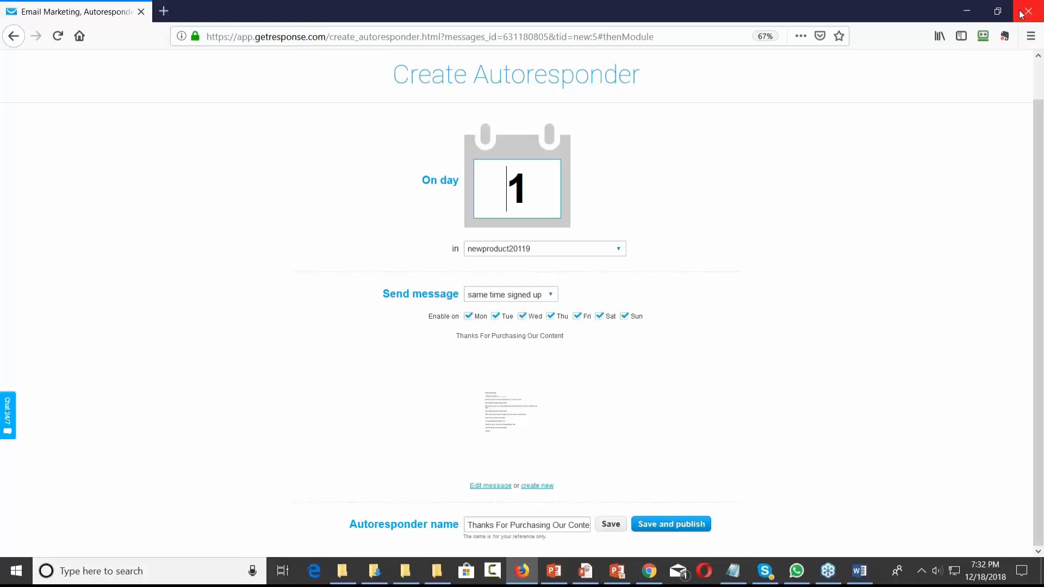
{"action": "left_click", "coordinate": [971, 12]}
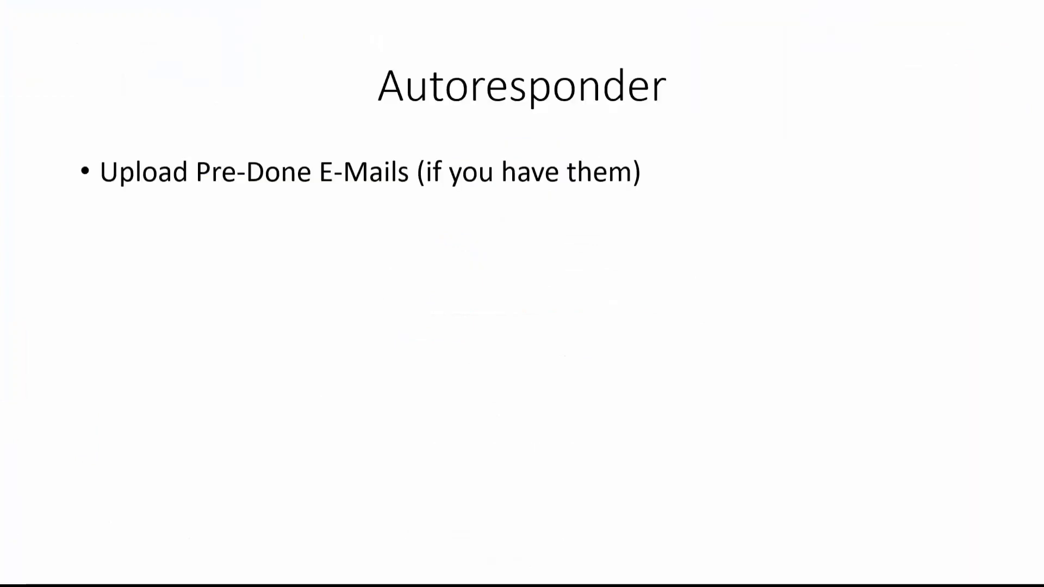
{"action": "key", "text": "Right"}
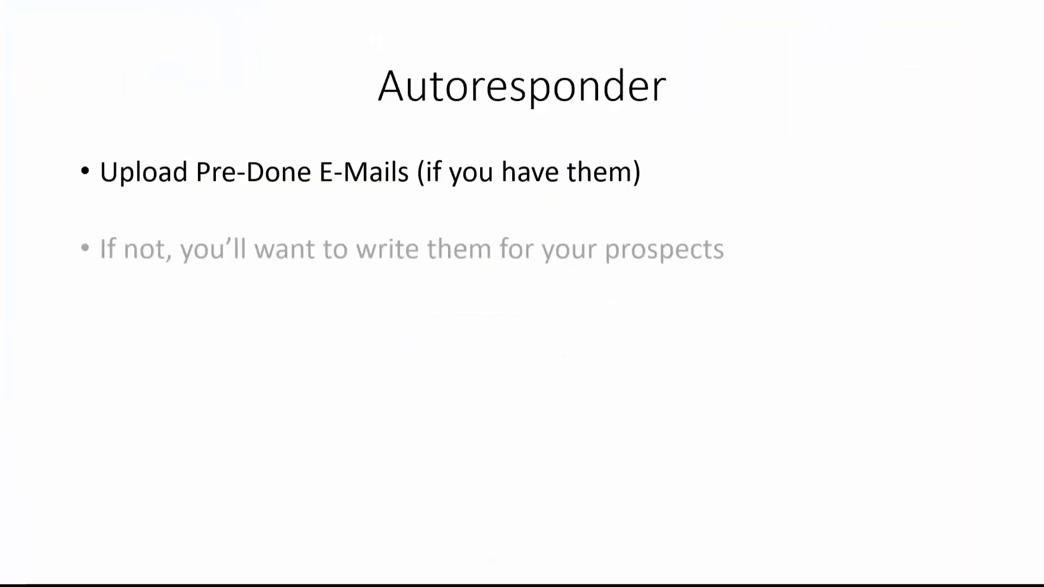
{"action": "key", "text": "Right"}
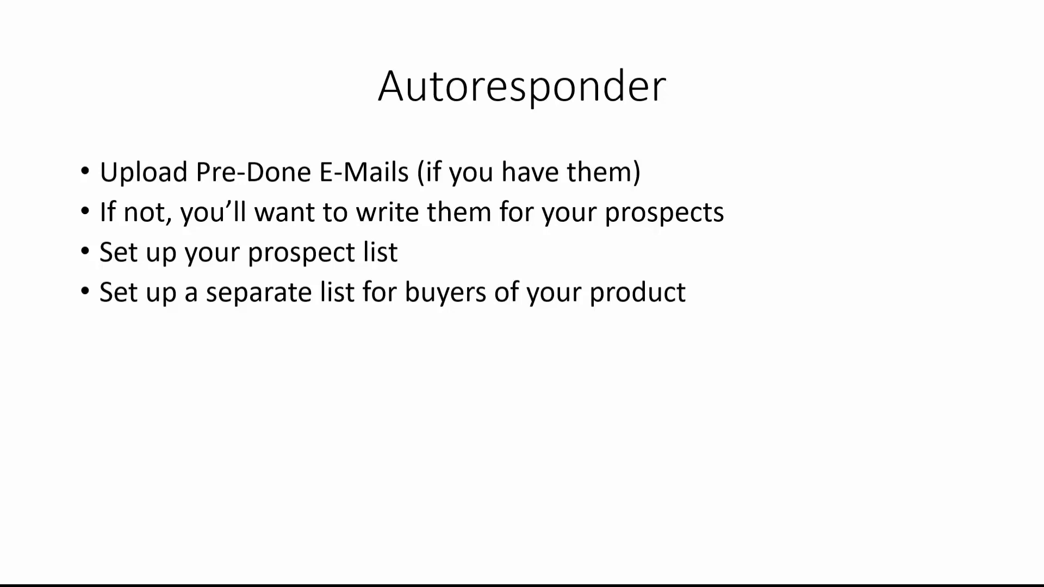
{"action": "key", "text": "Right"}
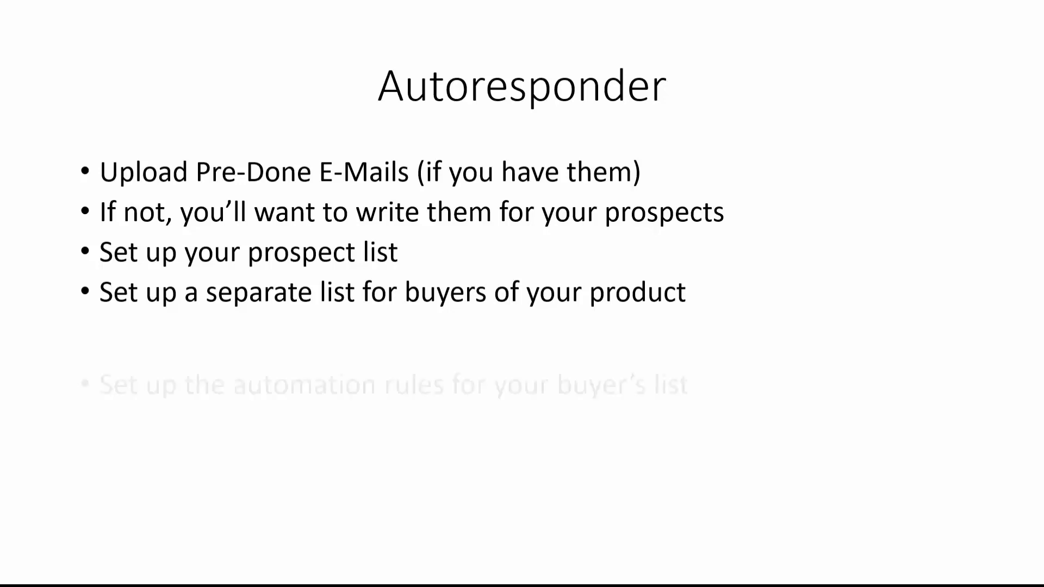
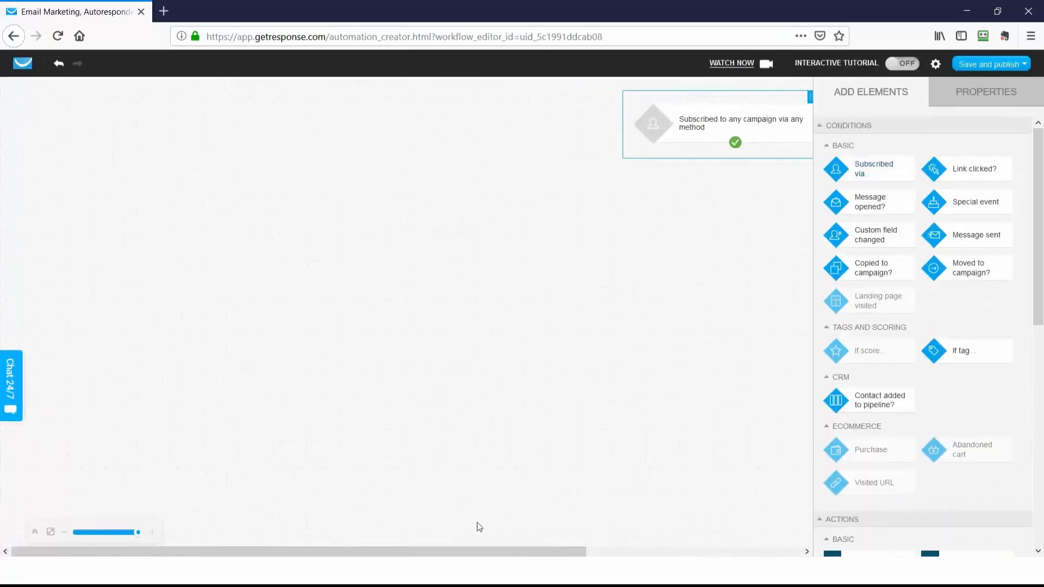
Step: Restrict the workflow's subscription condition to a specific campaign instead of any campaign
{"action": "left_click_drag", "start_coordinate": [500, 553], "coordinate": [666, 551]}
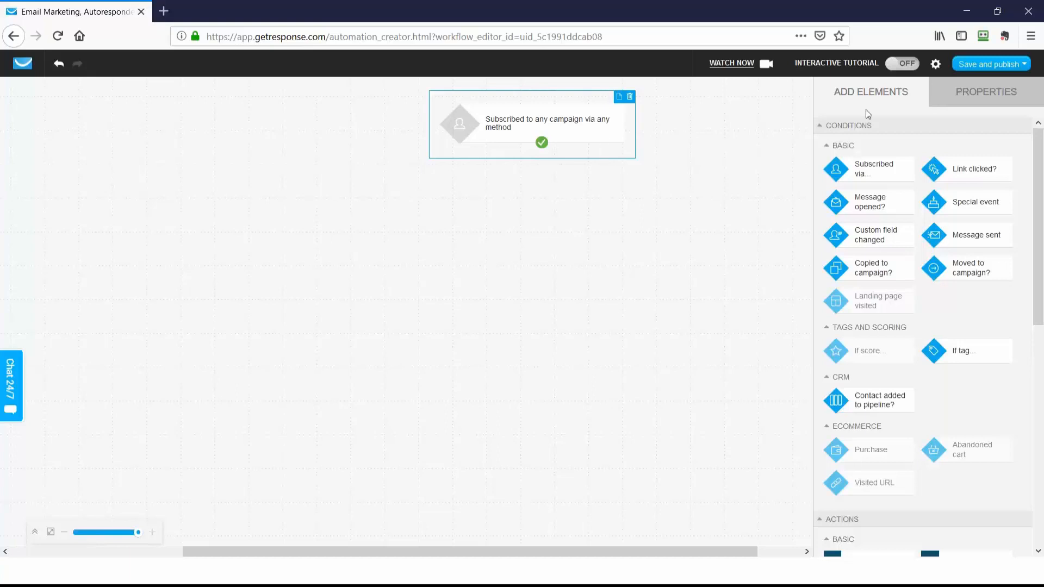
{"action": "left_click", "coordinate": [971, 100]}
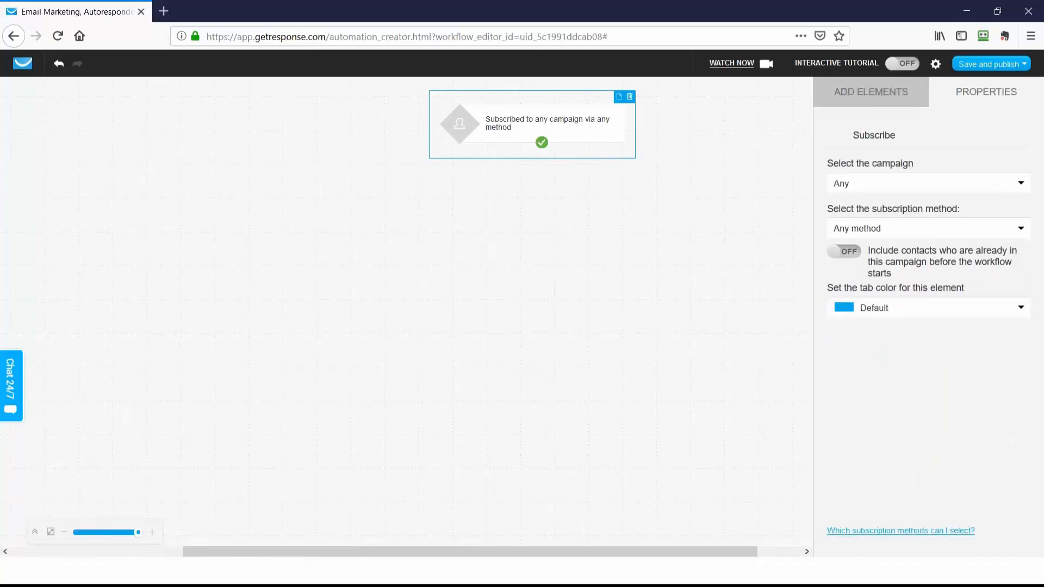
{"action": "left_click", "coordinate": [1021, 187]}
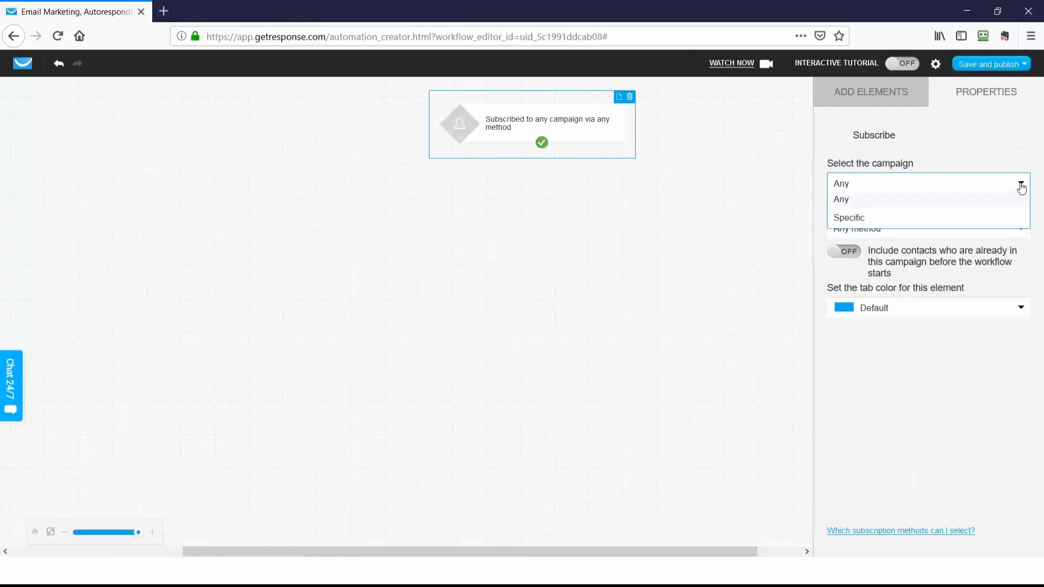
{"action": "left_click", "coordinate": [1021, 187]}
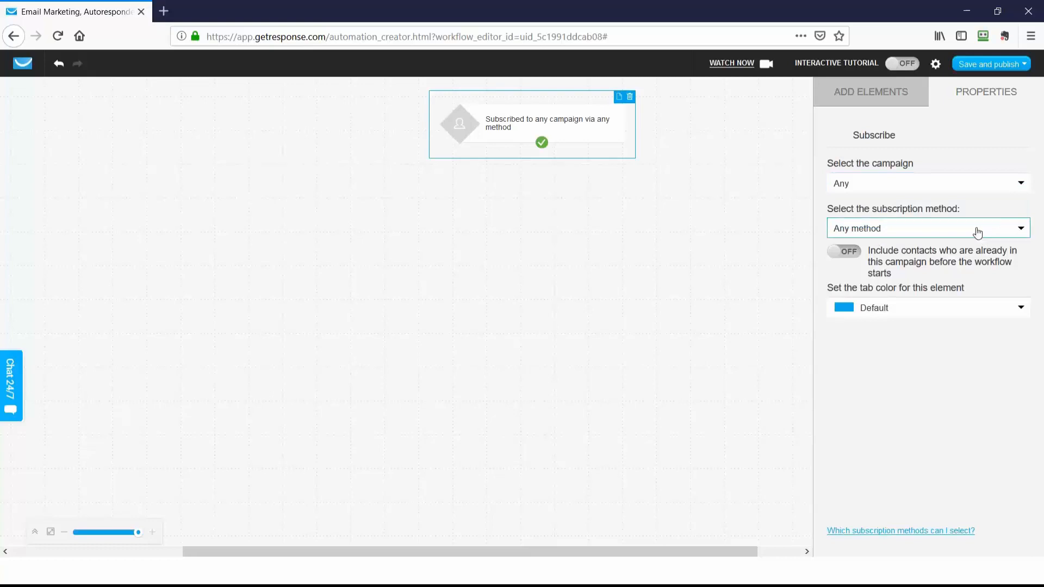
{"action": "left_click", "coordinate": [1021, 195]}
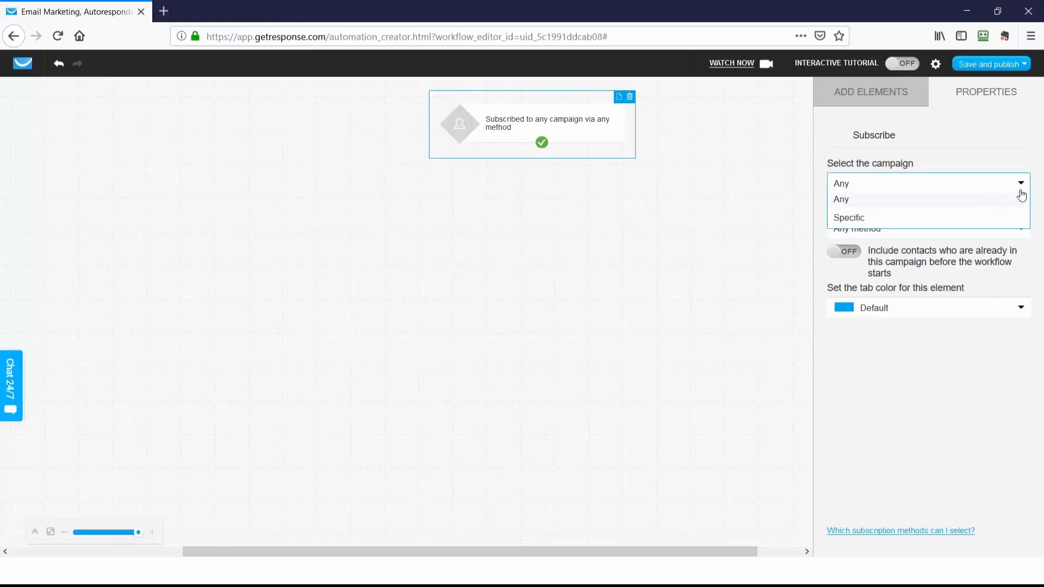
{"action": "left_click", "coordinate": [864, 218]}
Step: Choose newproduct20119 as the campaign that triggers the subscription condition
{"action": "left_click", "coordinate": [966, 214]}
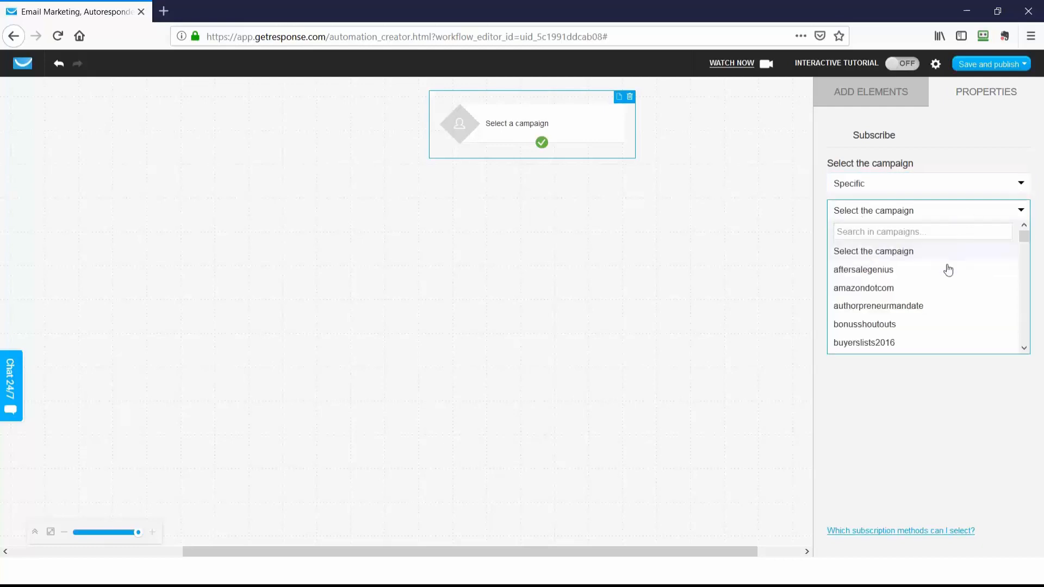
{"action": "scroll", "coordinate": [949, 271], "scroll_direction": "down", "scroll_amount": 1}
{"action": "scroll", "coordinate": [949, 270], "scroll_direction": "down", "scroll_amount": 5}
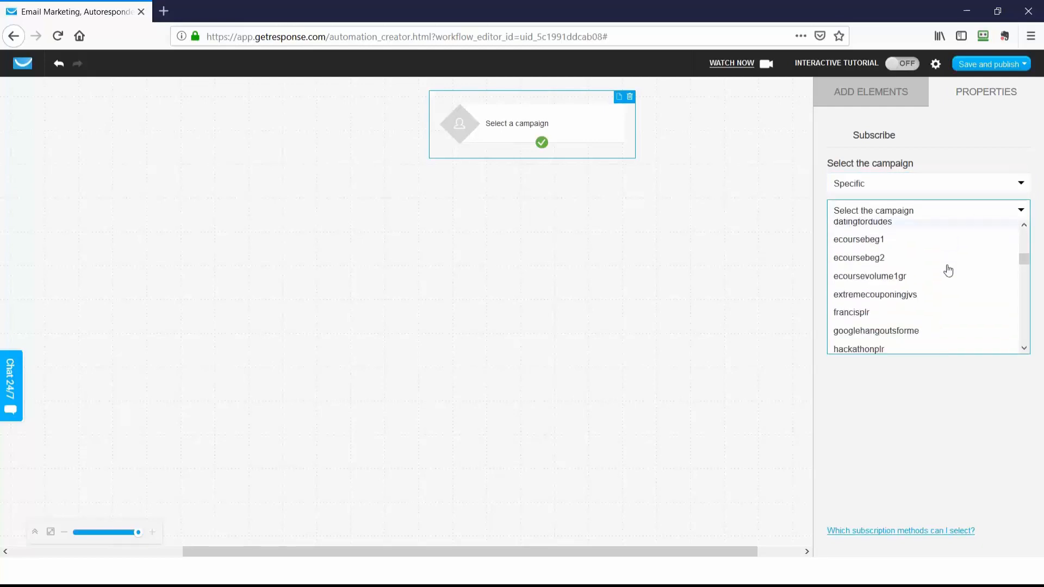
{"action": "scroll", "coordinate": [949, 270], "scroll_direction": "down", "scroll_amount": 5}
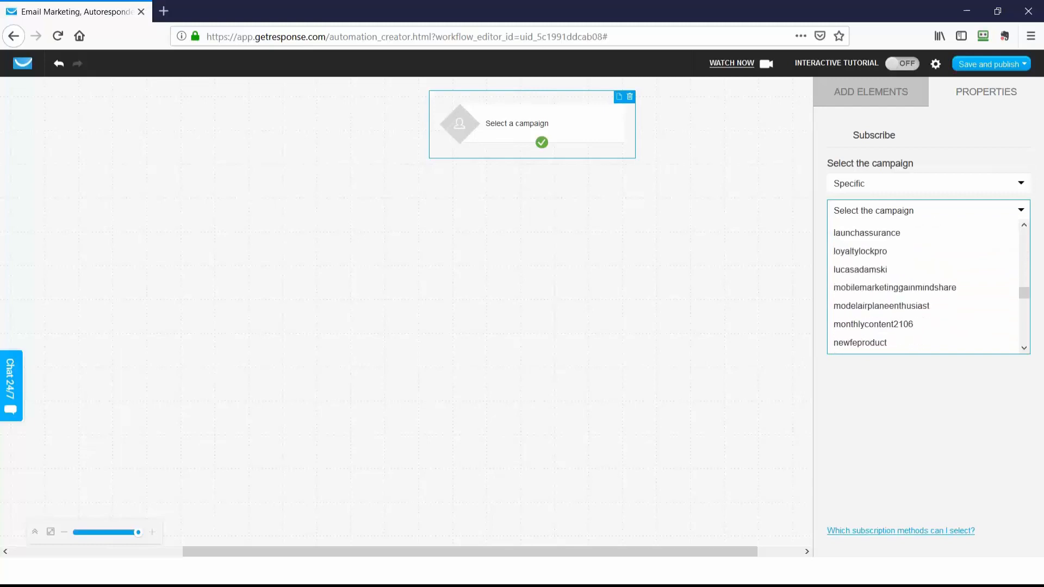
{"action": "scroll", "coordinate": [949, 270], "scroll_direction": "down", "scroll_amount": 5}
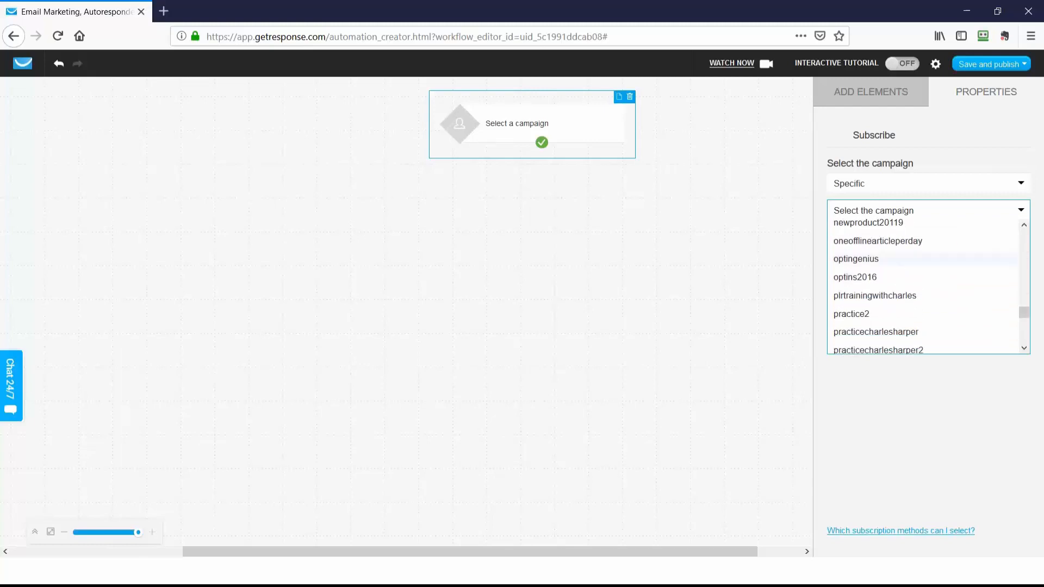
{"action": "scroll", "coordinate": [870, 278], "scroll_direction": "down", "scroll_amount": 3}
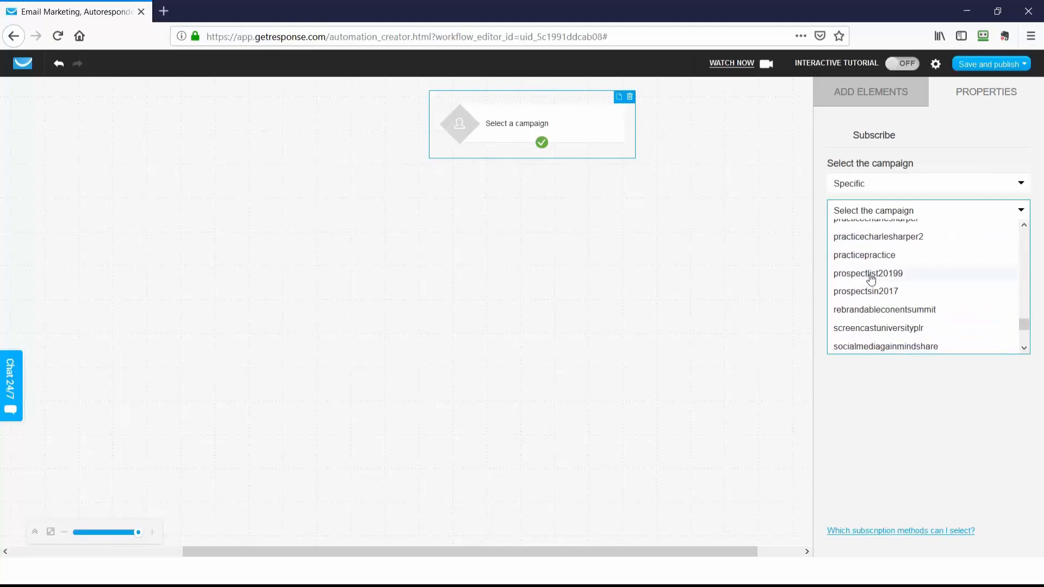
{"action": "scroll", "coordinate": [870, 278], "scroll_direction": "up", "scroll_amount": 5}
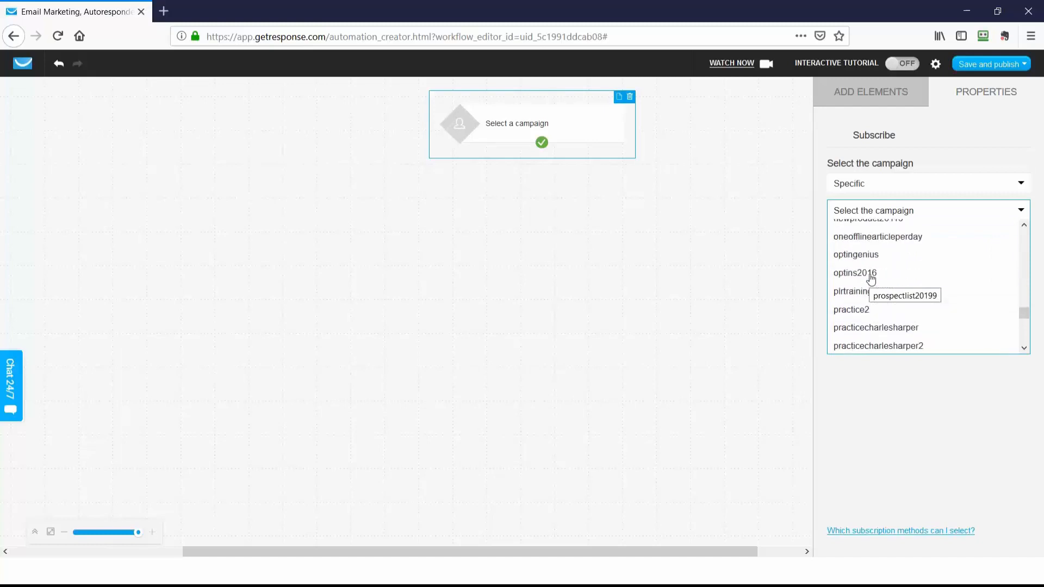
{"action": "left_click", "coordinate": [868, 284]}
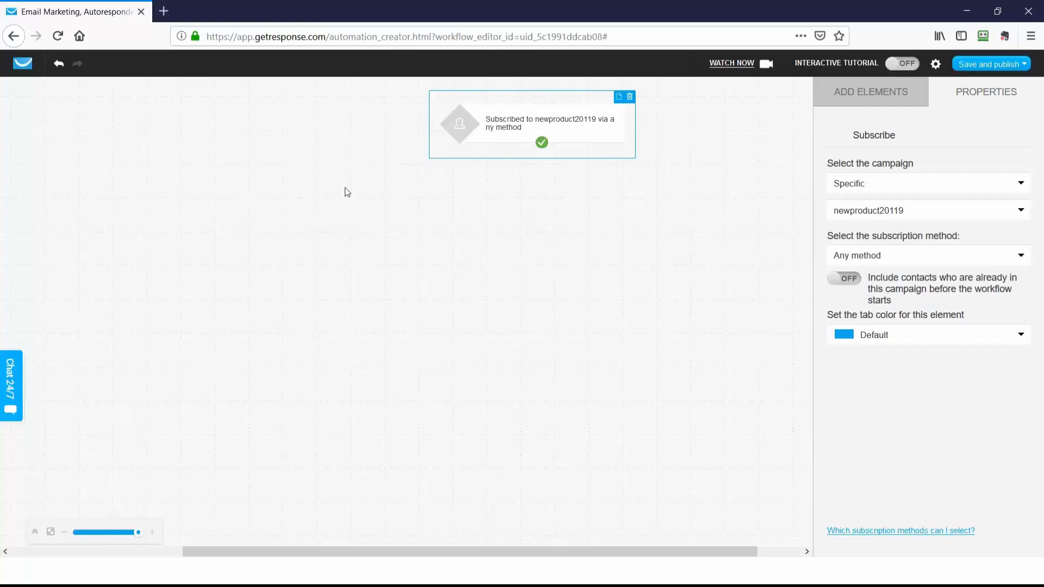
Step: Add a Remove contact action to the workflow below the newproduct20119 subscription condition
{"action": "left_click", "coordinate": [879, 96]}
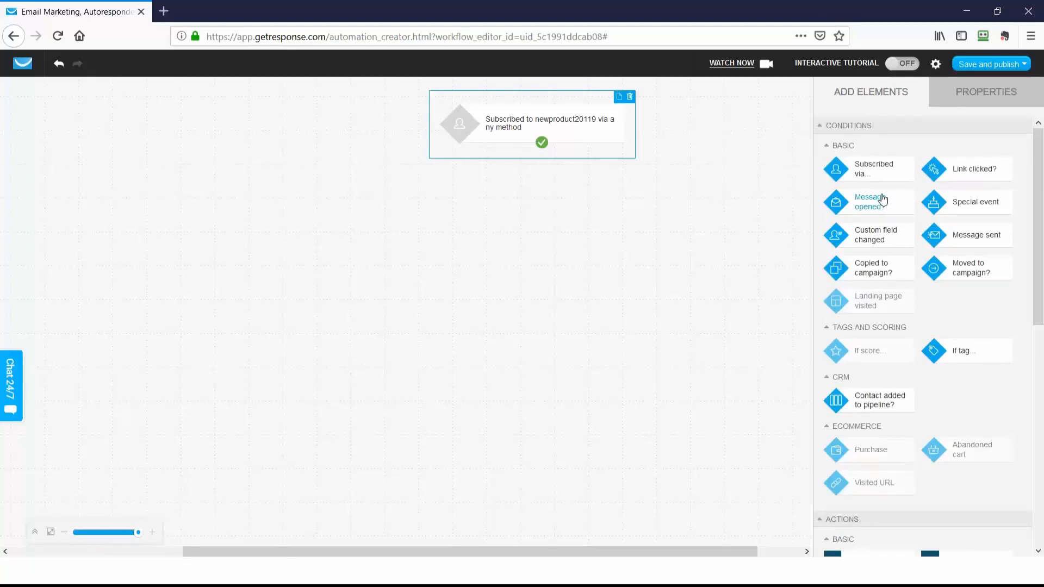
{"action": "scroll", "coordinate": [882, 200], "scroll_direction": "down", "scroll_amount": 6}
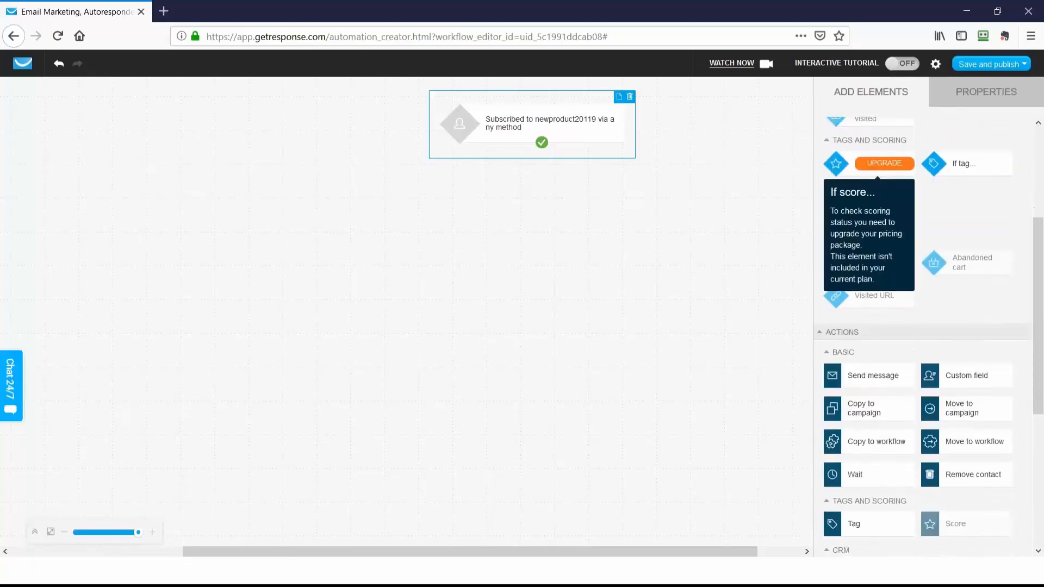
{"action": "scroll", "coordinate": [824, 223], "scroll_direction": "down", "scroll_amount": 2}
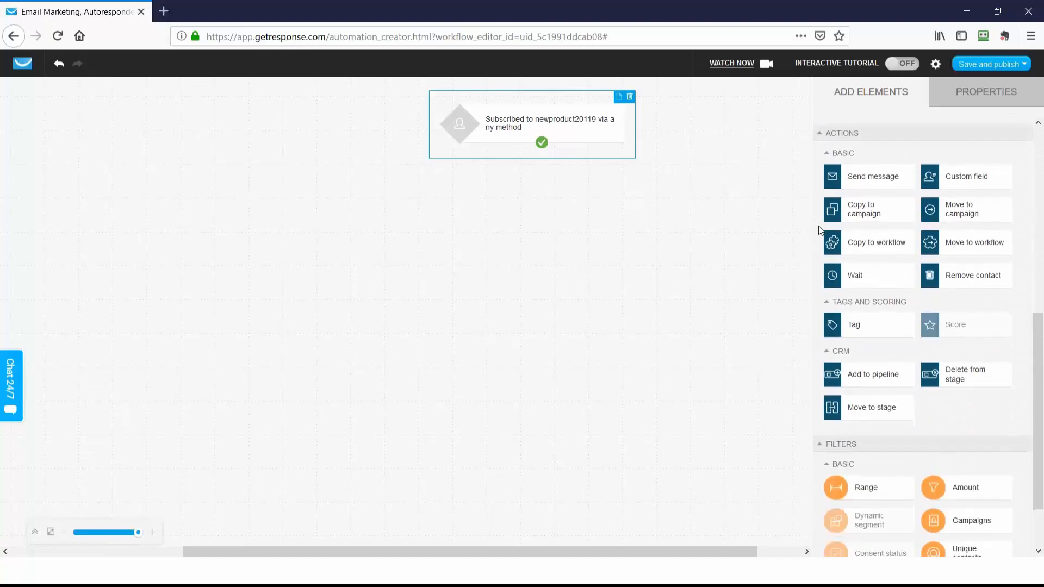
{"action": "left_click_drag", "start_coordinate": [986, 280], "coordinate": [534, 193]}
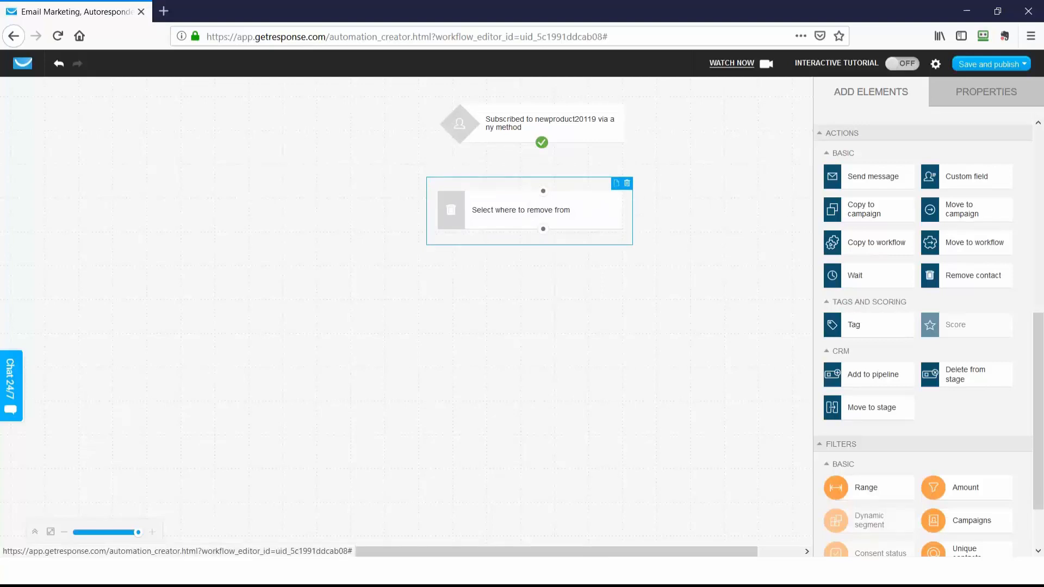
{"action": "left_click", "coordinate": [616, 183]}
{"action": "left_click", "coordinate": [772, 188]}
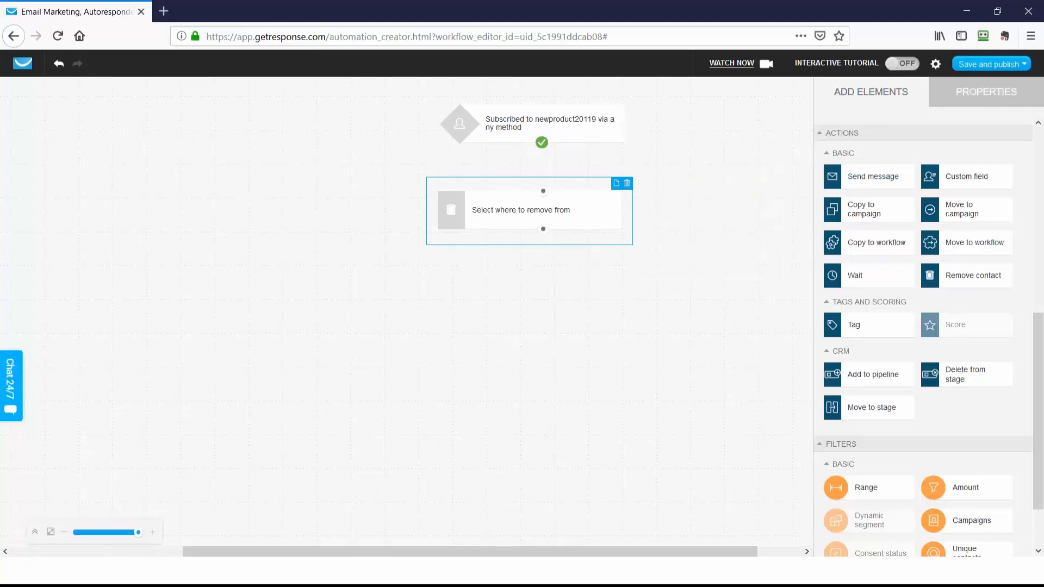
Step: Set the Remove contact action to remove contacts from the prospectlist20199 campaign and connect the subscription condition to it
{"action": "left_click", "coordinate": [976, 97]}
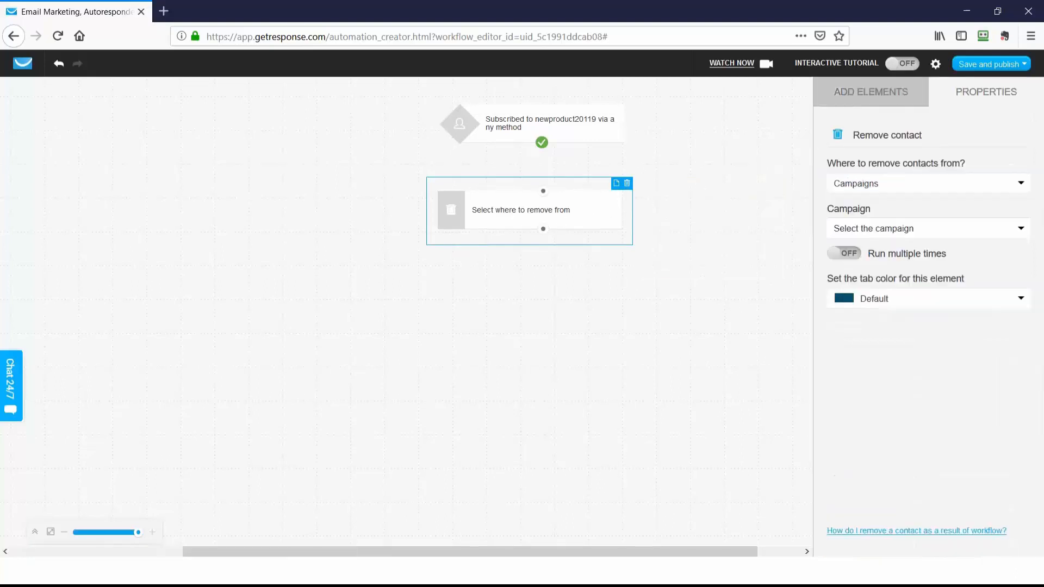
{"action": "left_click", "coordinate": [1022, 185]}
{"action": "left_click", "coordinate": [1020, 198]}
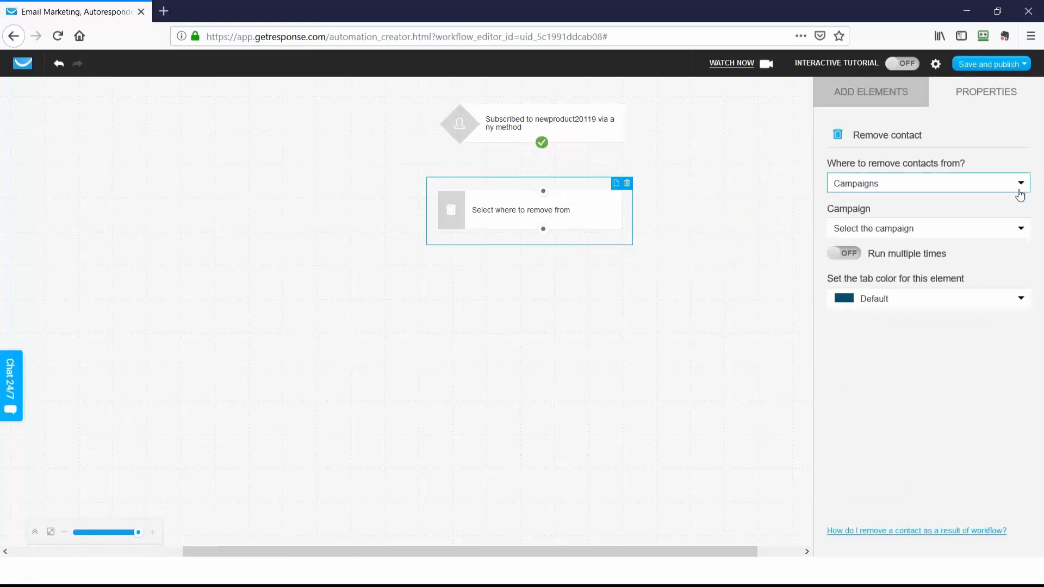
{"action": "left_click", "coordinate": [1019, 231]}
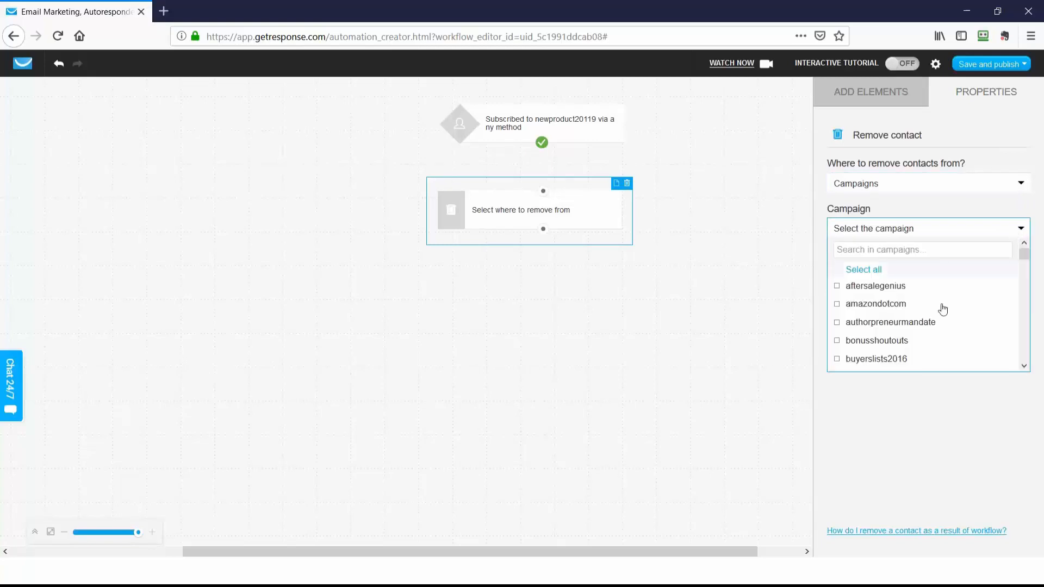
{"action": "scroll", "coordinate": [956, 305], "scroll_direction": "down", "scroll_amount": 1}
{"action": "scroll", "coordinate": [956, 305], "scroll_direction": "up", "scroll_amount": 1}
{"action": "scroll", "coordinate": [956, 305], "scroll_direction": "down", "scroll_amount": 2}
{"action": "scroll", "coordinate": [957, 305], "scroll_direction": "up", "scroll_amount": 2}
{"action": "scroll", "coordinate": [956, 305], "scroll_direction": "down", "scroll_amount": 10}
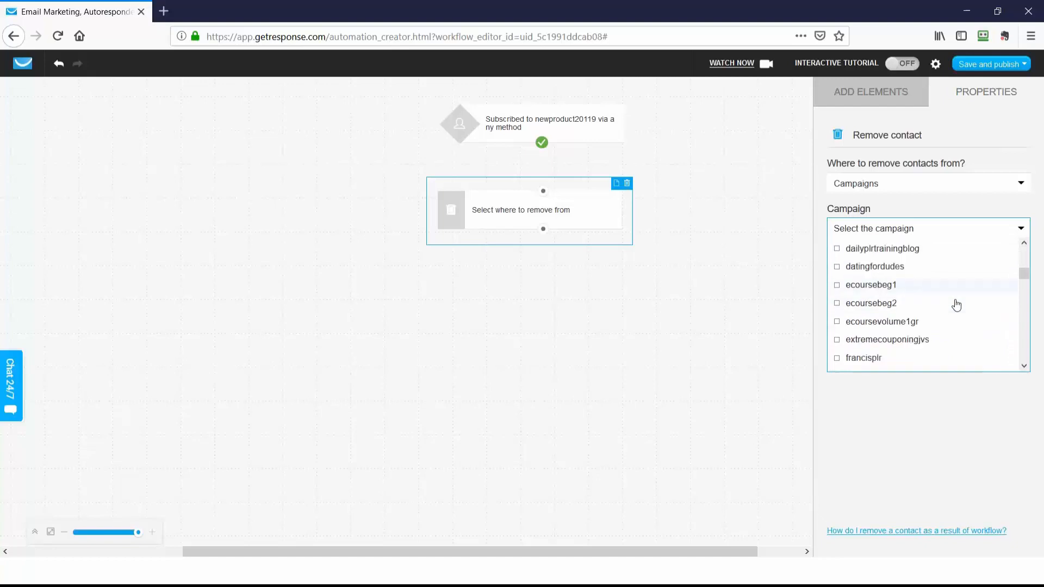
{"action": "scroll", "coordinate": [957, 305], "scroll_direction": "down", "scroll_amount": 5}
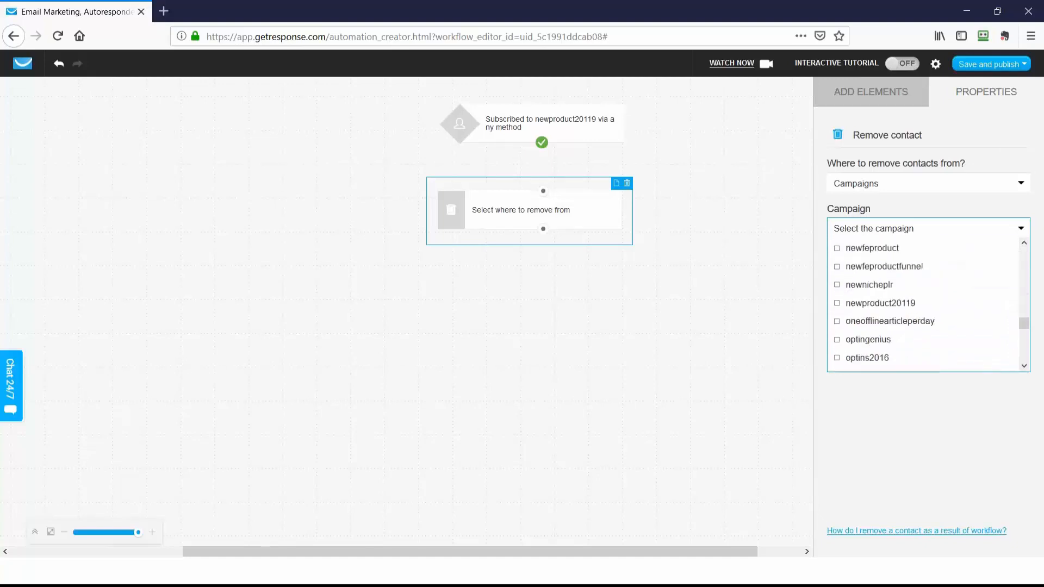
{"action": "scroll", "coordinate": [870, 312], "scroll_direction": "down", "scroll_amount": 4}
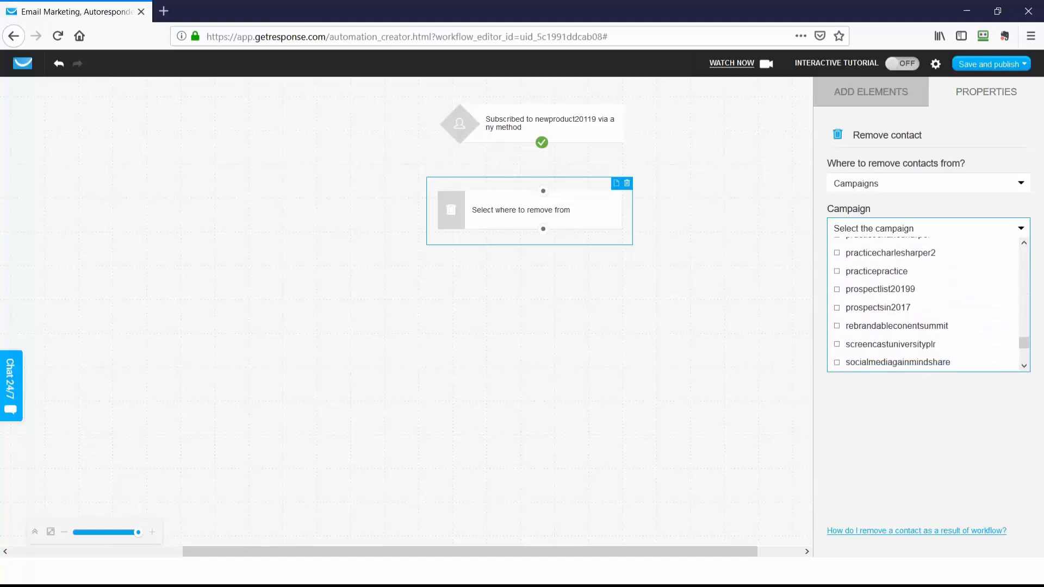
{"action": "left_click", "coordinate": [837, 290]}
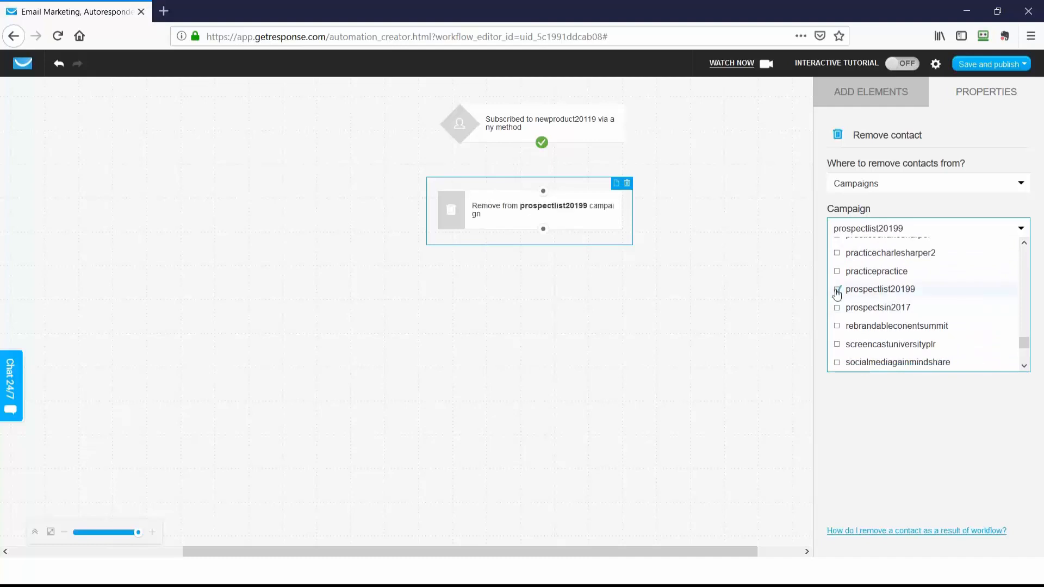
{"action": "left_click", "coordinate": [755, 315]}
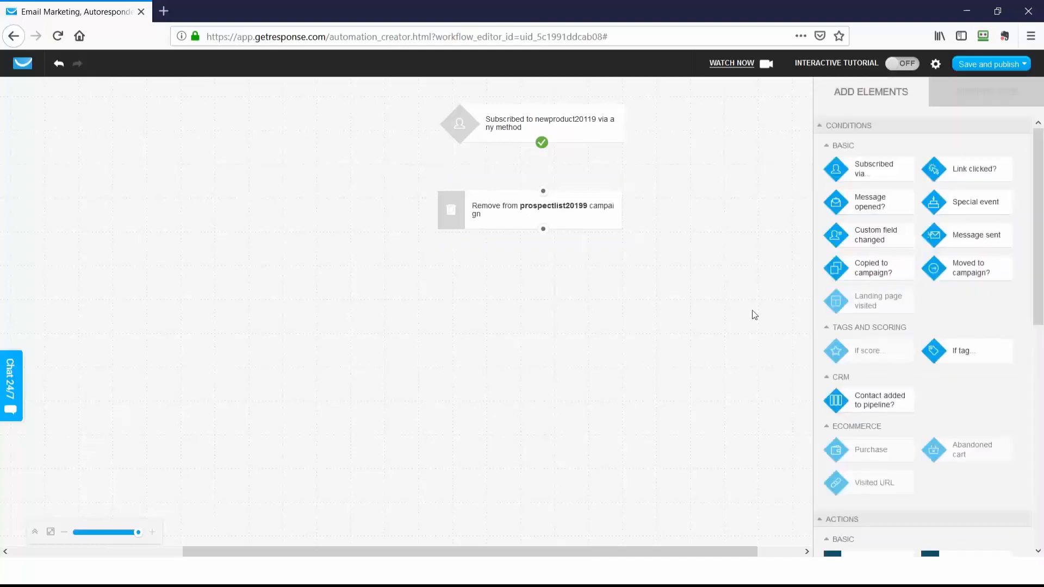
{"action": "left_click_drag", "start_coordinate": [541, 142], "coordinate": [543, 190]}
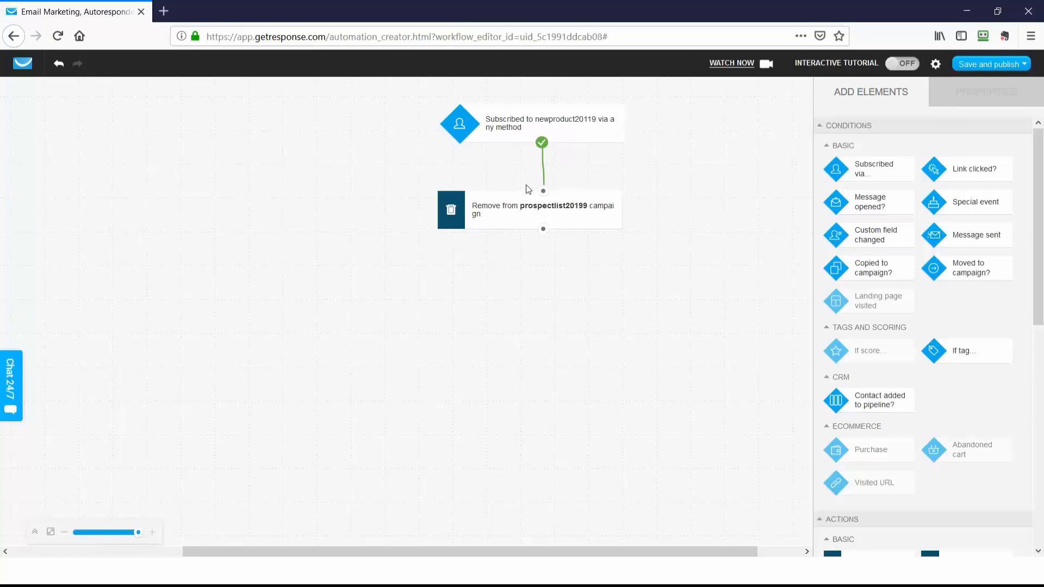
Step: Leave the browser for the presentation, open 5_Days_Email_Series.docx in Word to review the prewritten emails, and return to the slides
{"action": "left_click", "coordinate": [967, 13]}
{"action": "left_click", "coordinate": [754, 243]}
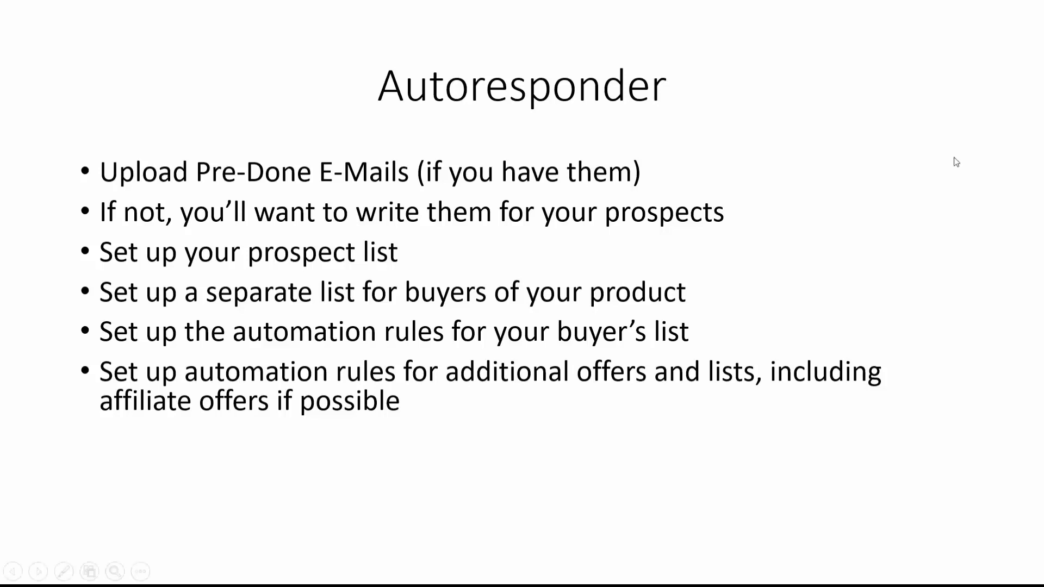
{"action": "key", "text": "ctrl+t"}
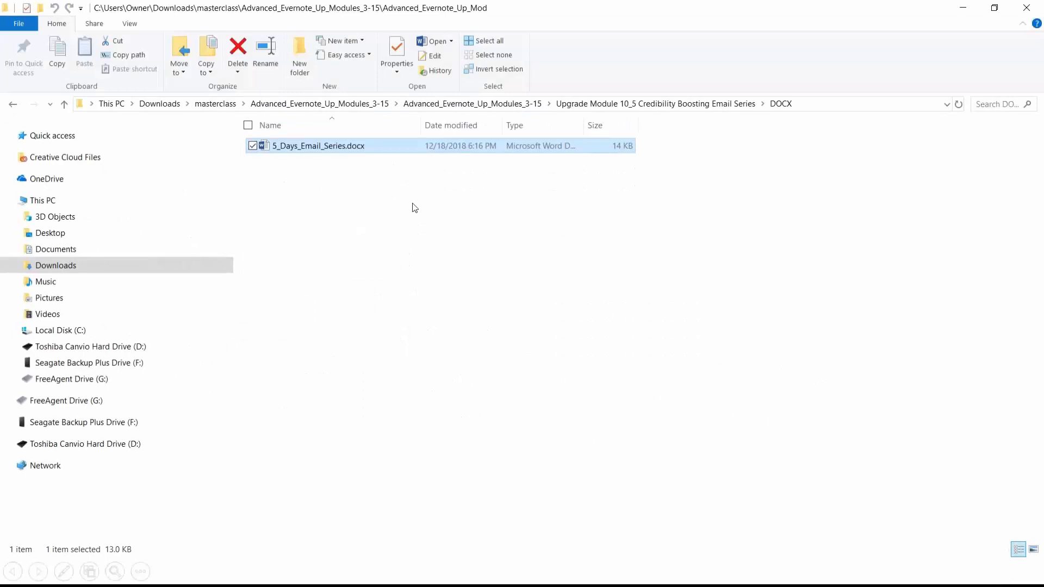
{"action": "double_click", "coordinate": [371, 147]}
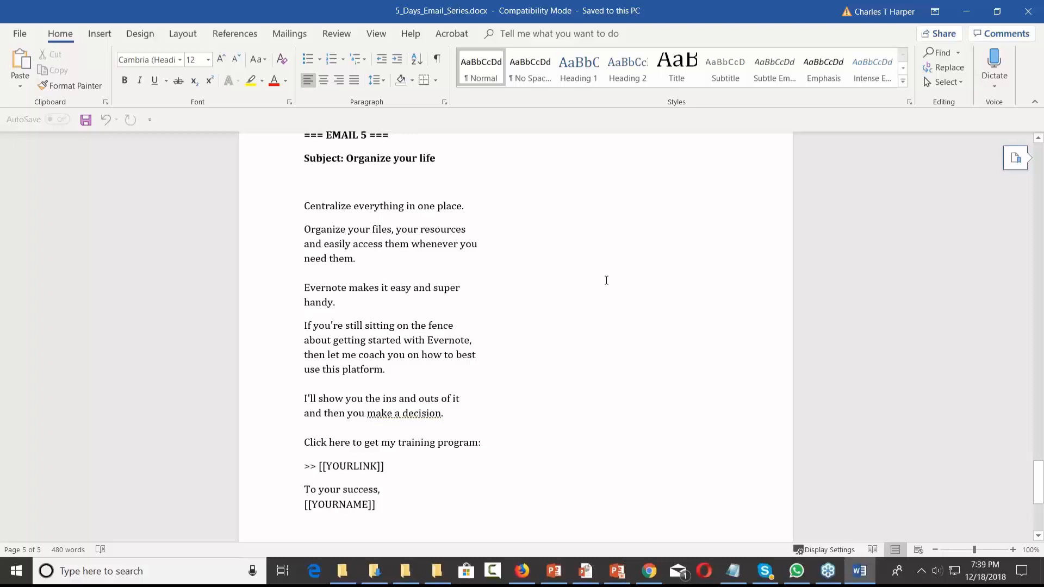
{"action": "left_click", "coordinate": [966, 11]}
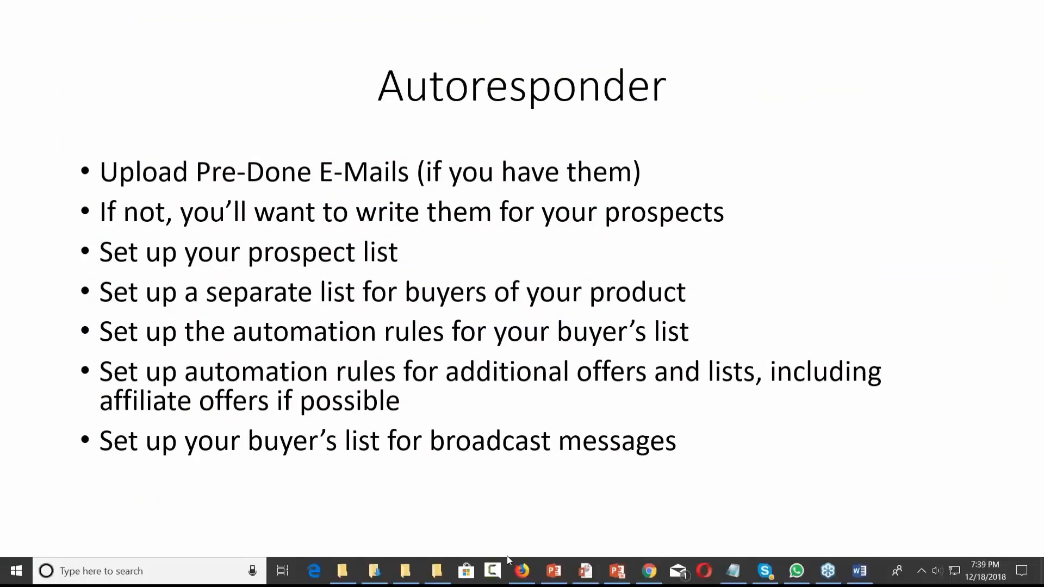
Step: Switch back to Firefox and leave the workflow editor for the GetResponse dashboard without saving
{"action": "left_click", "coordinate": [522, 570]}
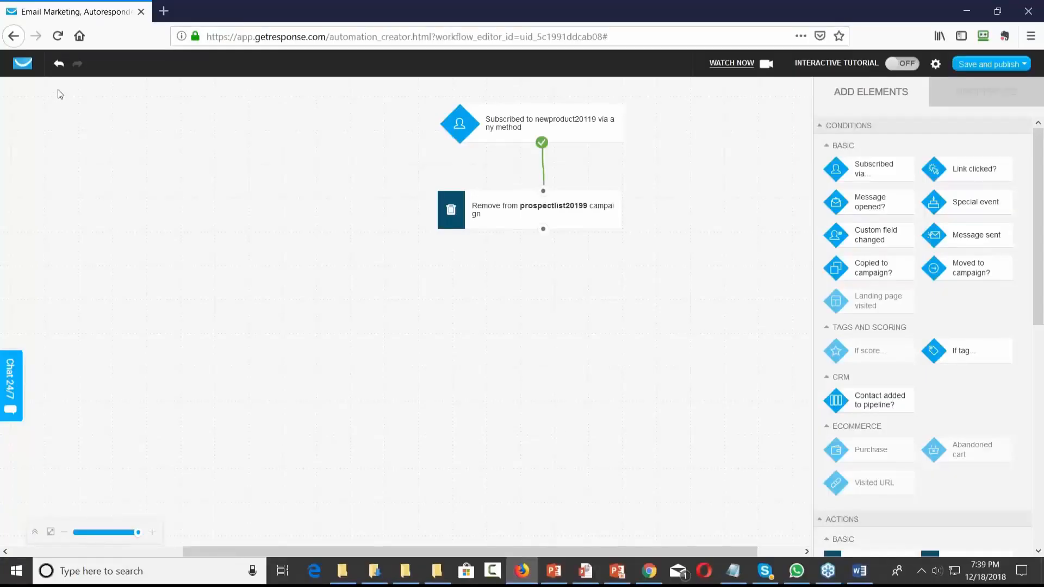
{"action": "mouse_move", "coordinate": [65, 74]}
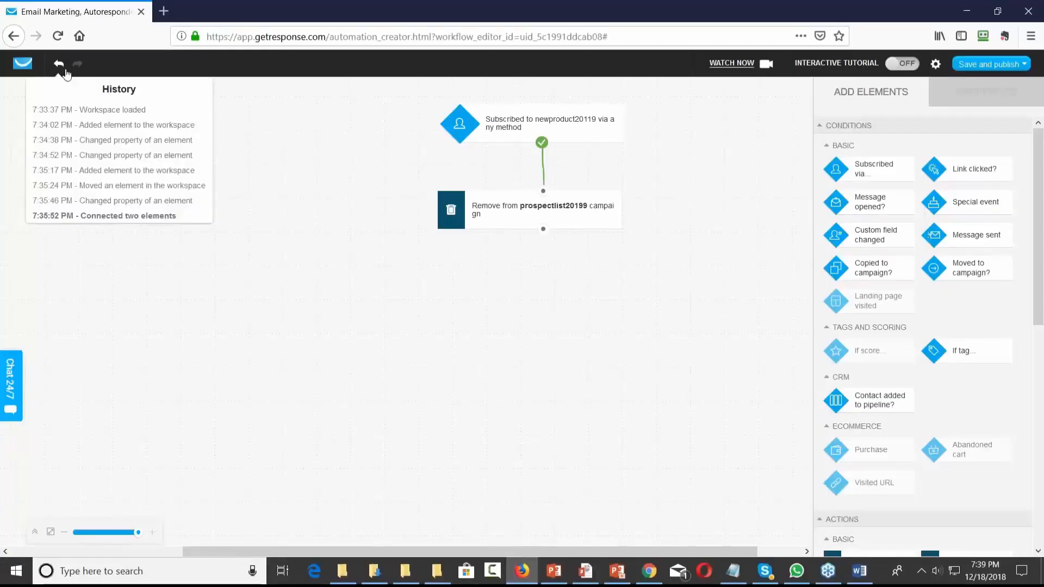
{"action": "left_click", "coordinate": [25, 69]}
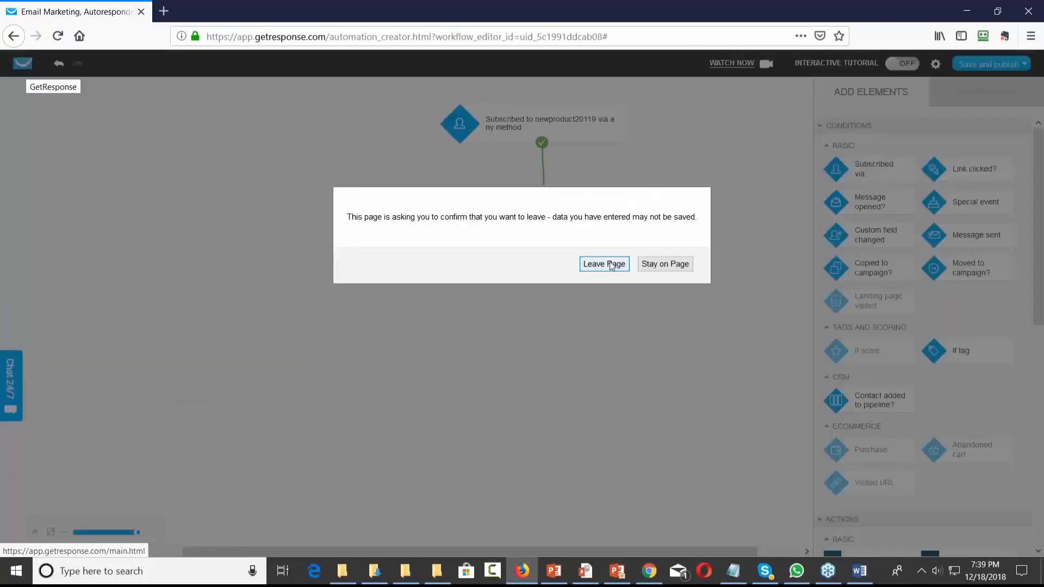
{"action": "left_click", "coordinate": [582, 263]}
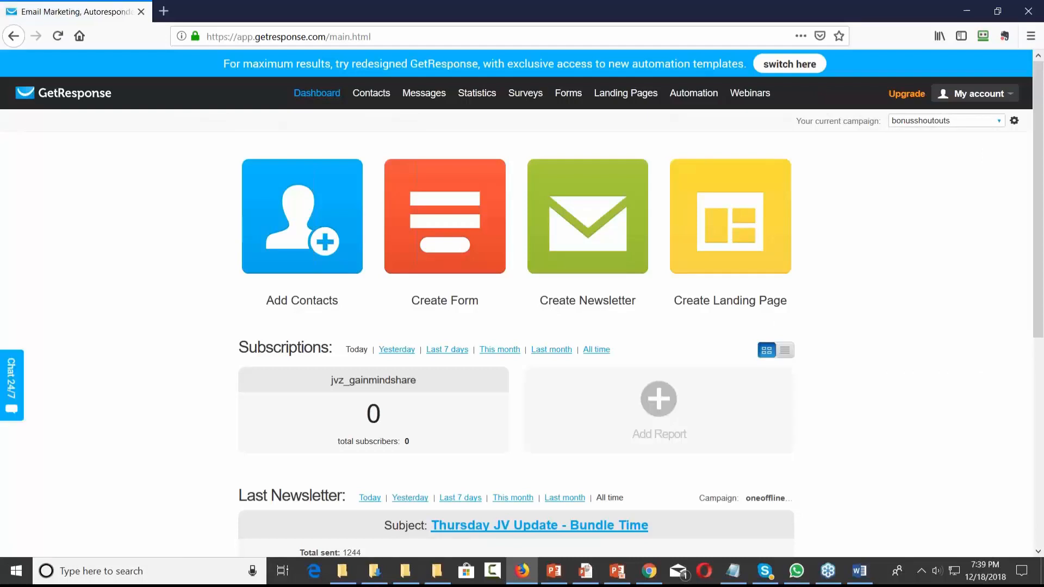
Step: Switch the current campaign to newproduct20119 and start creating a newsletter for it
{"action": "left_click", "coordinate": [1000, 121]}
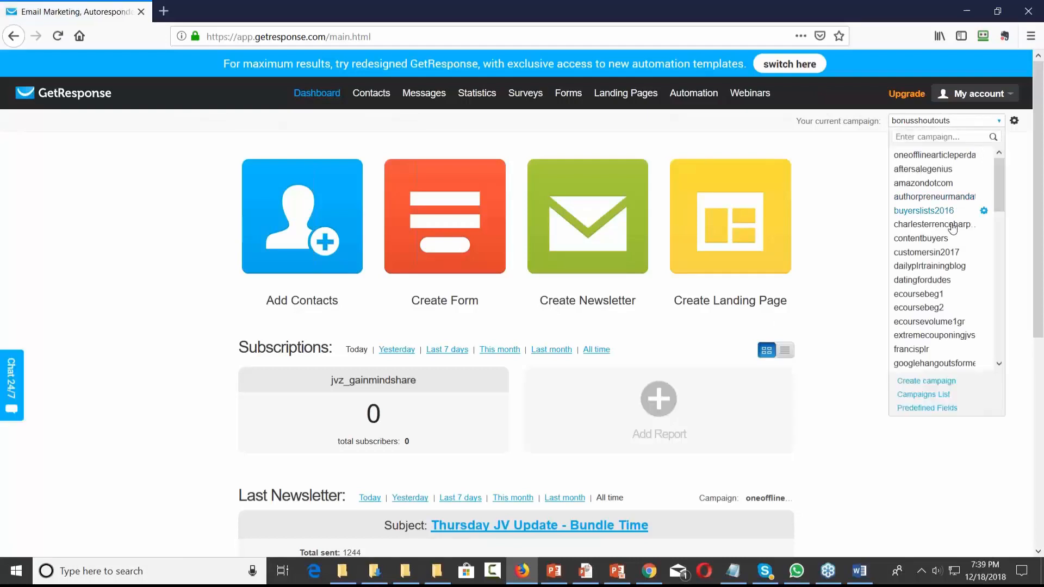
{"action": "scroll", "coordinate": [952, 227], "scroll_direction": "down", "scroll_amount": 8}
{"action": "scroll", "coordinate": [950, 235], "scroll_direction": "down", "scroll_amount": 4}
{"action": "left_click", "coordinate": [933, 319]}
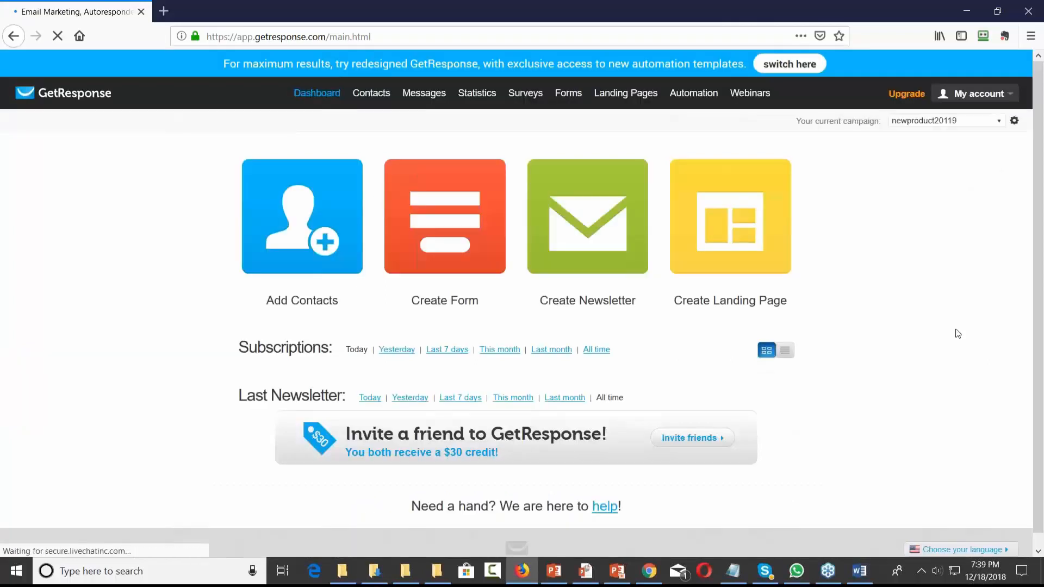
{"action": "mouse_move", "coordinate": [432, 93]}
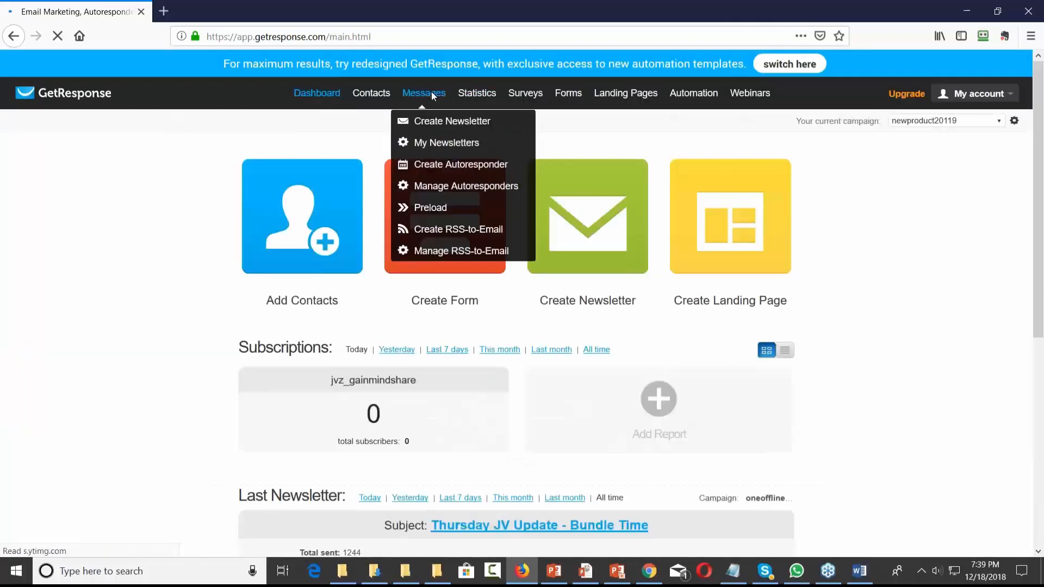
{"action": "left_click", "coordinate": [457, 121]}
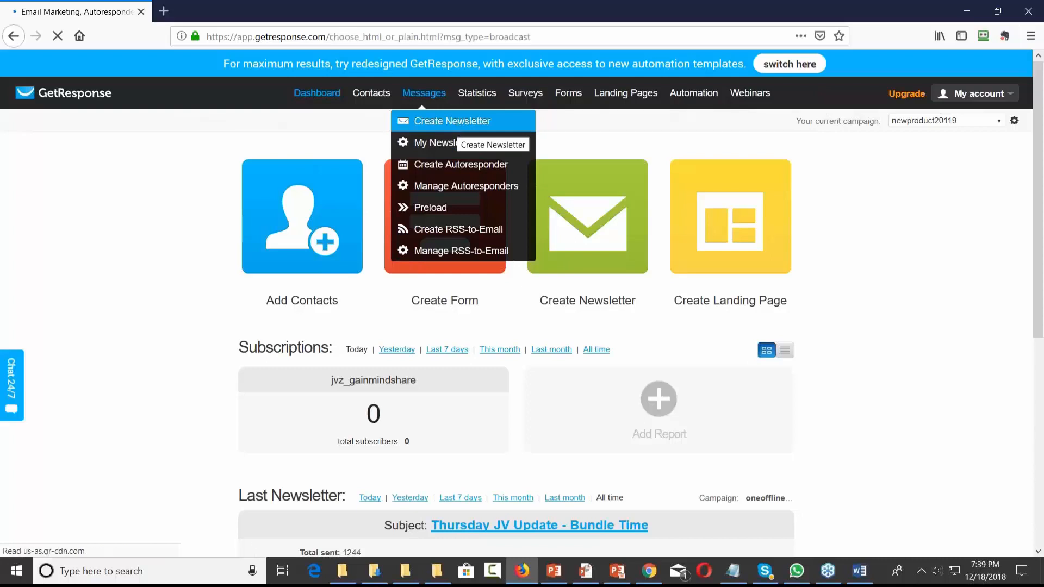